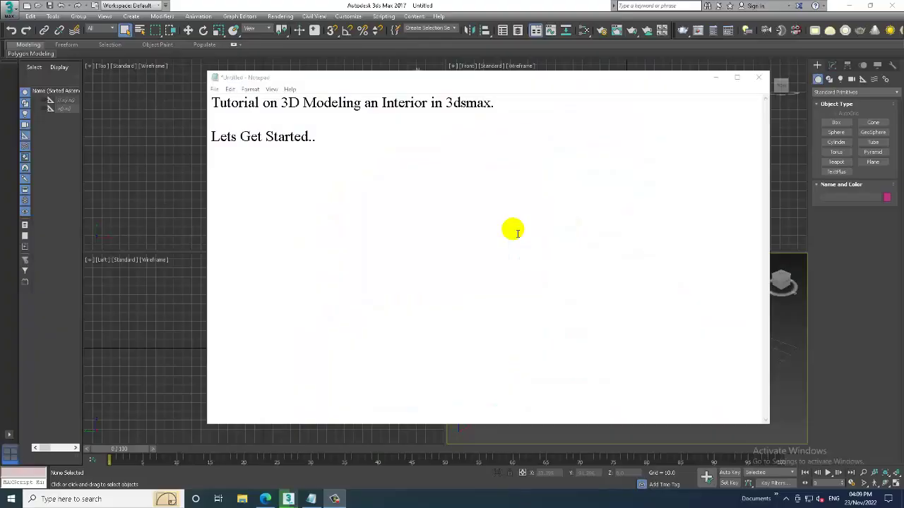
Select the Notepad tutorial notes and minimize Notepad to reveal the empty 3ds Max scene.
left_click(488, 208)
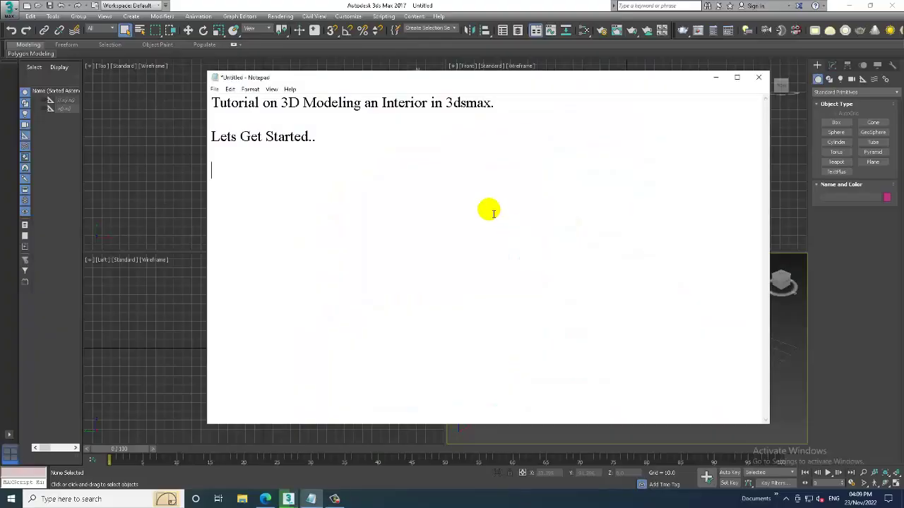
key("ctrl+a")
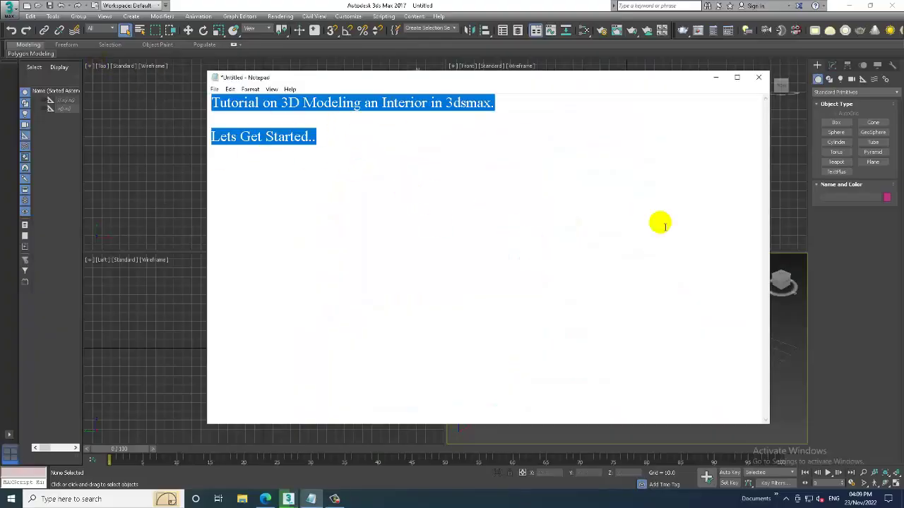
left_click(713, 82)
Use Rendering > View Image File to open the stockphoto from E:\STAFF\interior design.
left_click(275, 16)
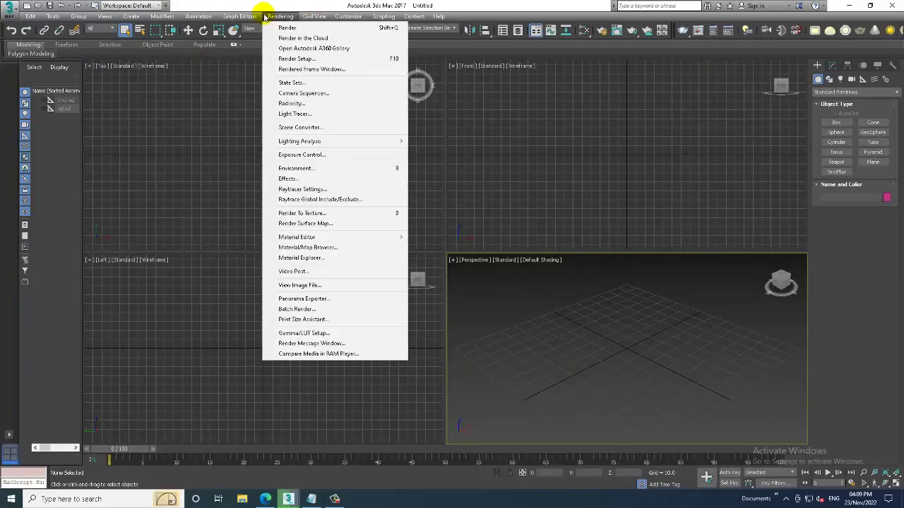
left_click(323, 283)
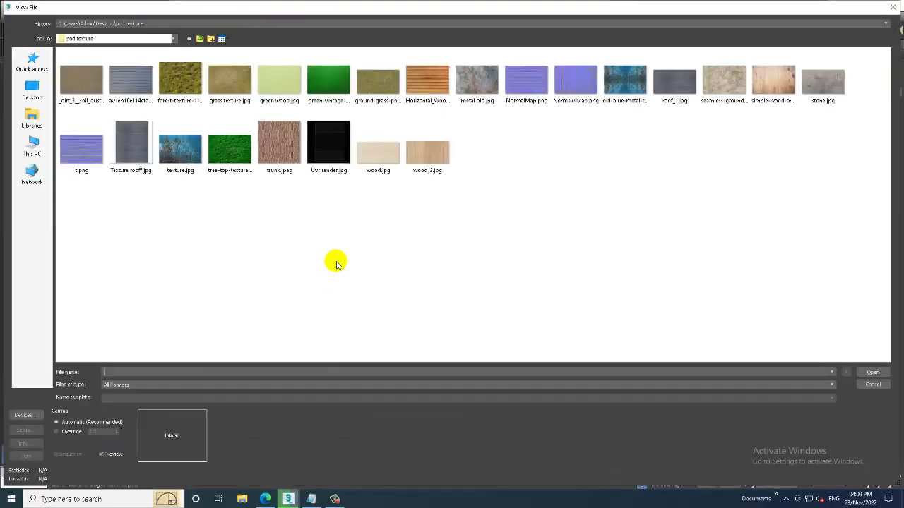
left_click(32, 147)
double_click(224, 115)
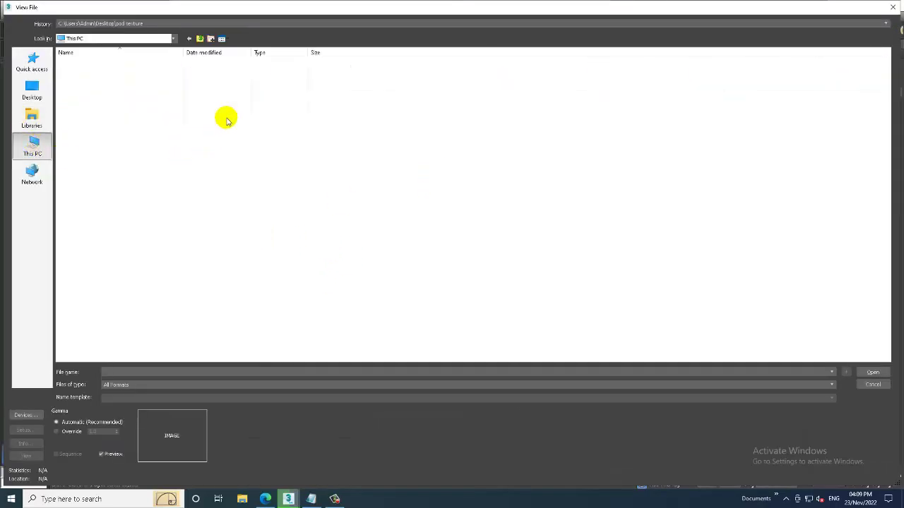
double_click(90, 89)
double_click(109, 91)
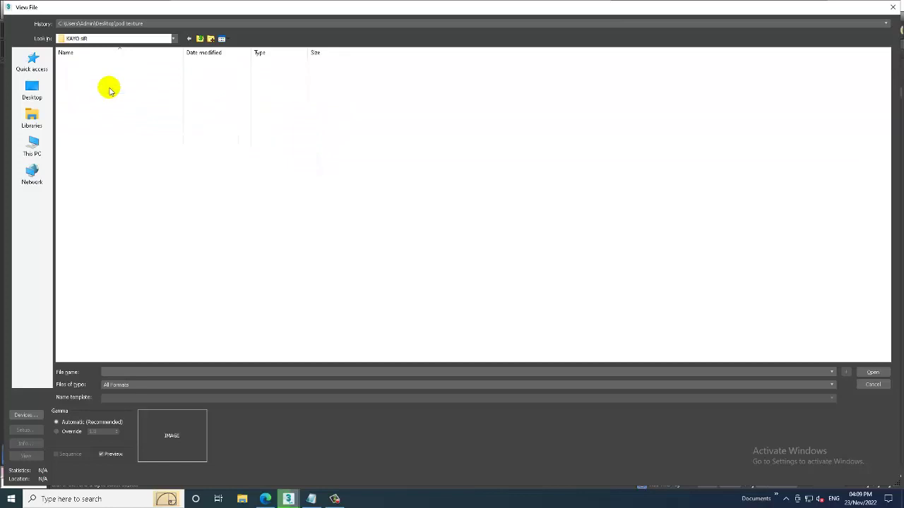
left_click(221, 146)
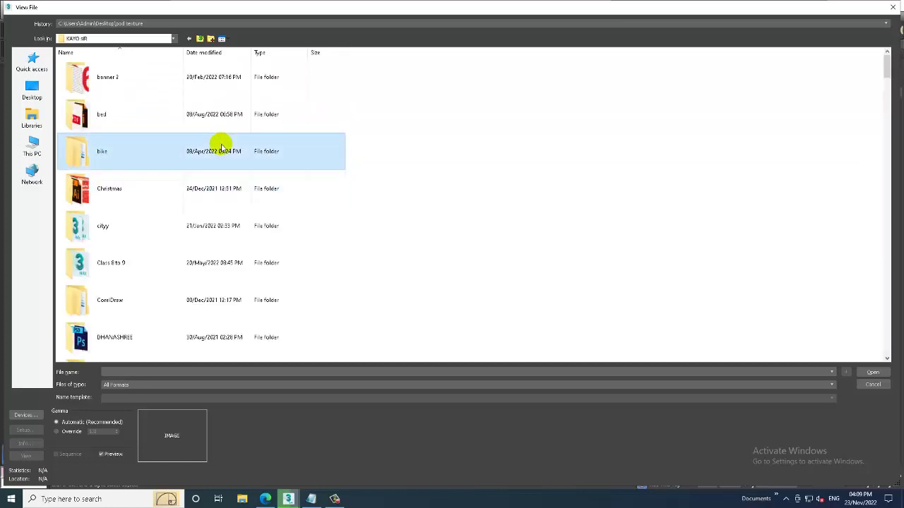
key("i")
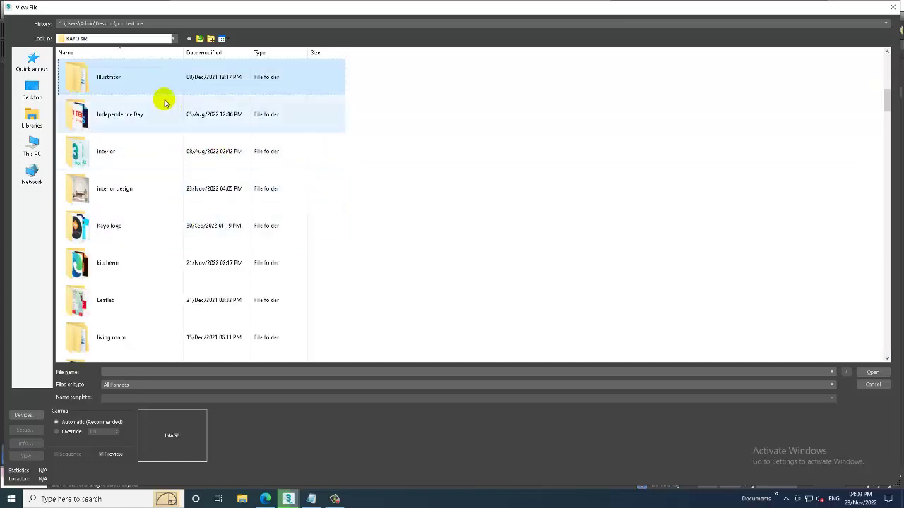
left_click(141, 115)
double_click(136, 190)
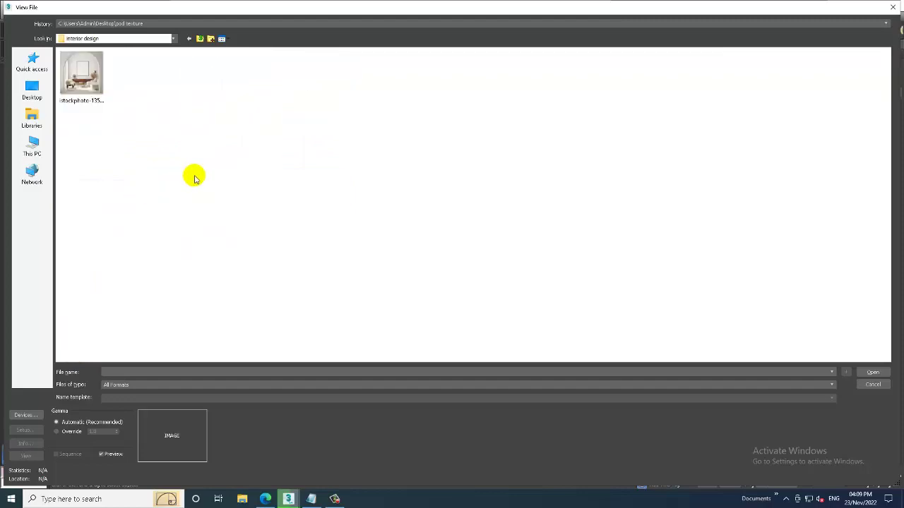
double_click(69, 71)
Place the reference photo top-left at 1:1 zoom and maximize the Perspective viewport.
left_click_drag(468, 153, 123, 52)
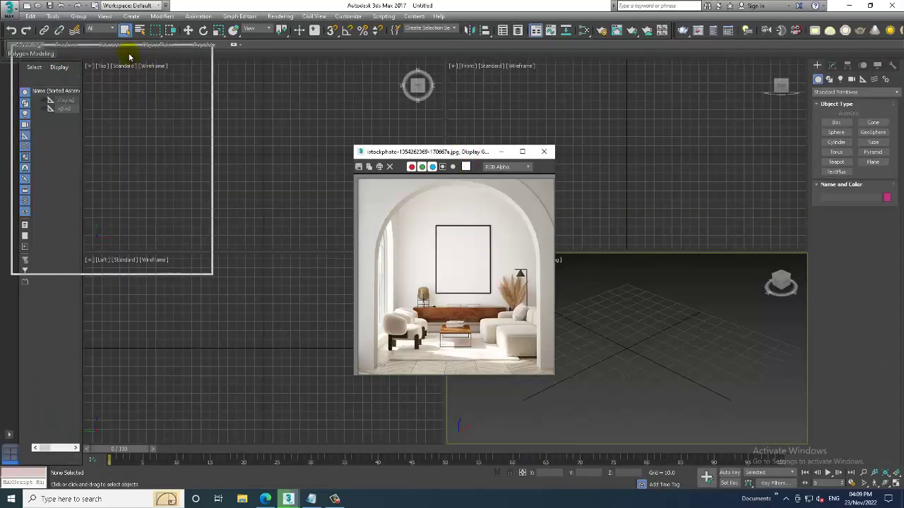
left_click_drag(213, 276, 480, 441)
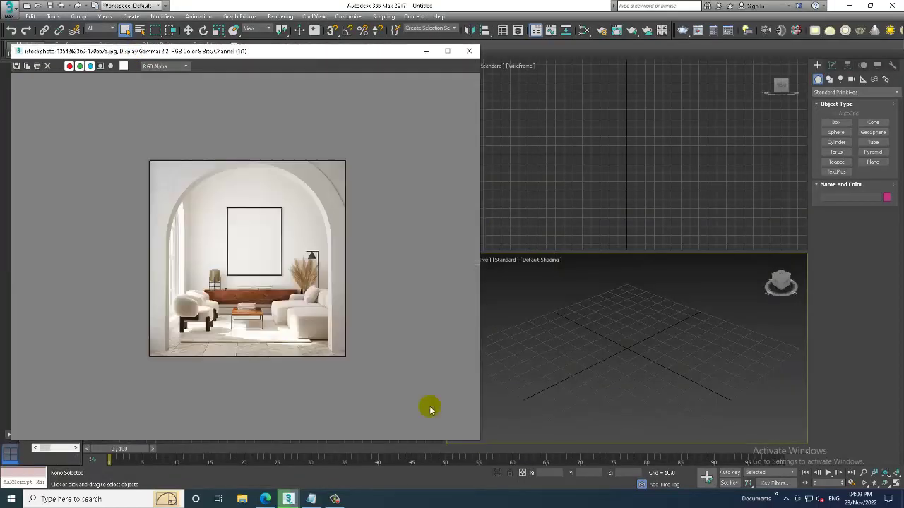
scroll(256, 336, "up", 1)
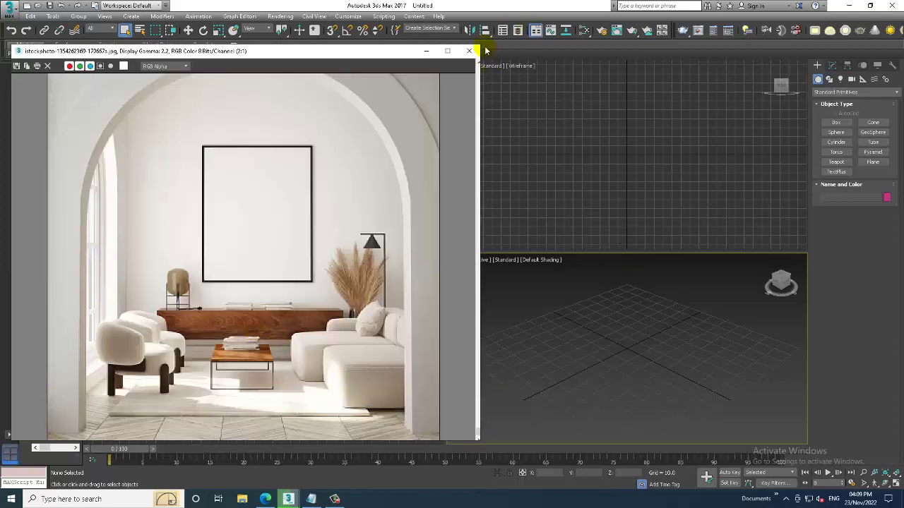
left_click_drag(474, 46, 373, 79)
middle_click_drag(202, 264, 192, 239)
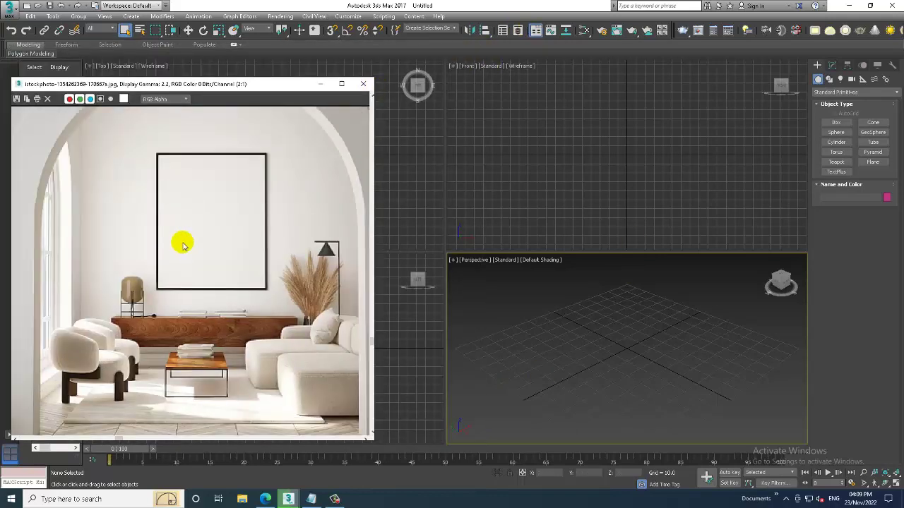
scroll(183, 245, "down", 1)
scroll(181, 242, "up", 1)
scroll(145, 268, "down", 1)
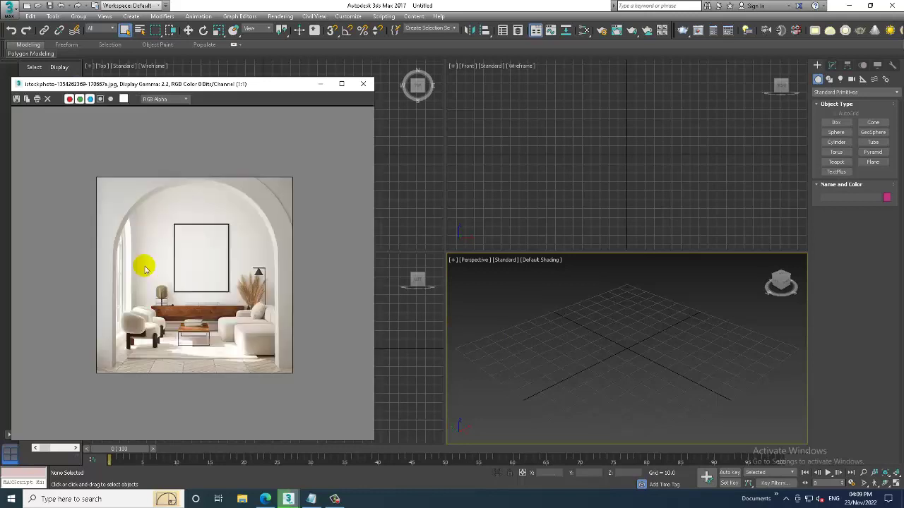
key("alt+w")
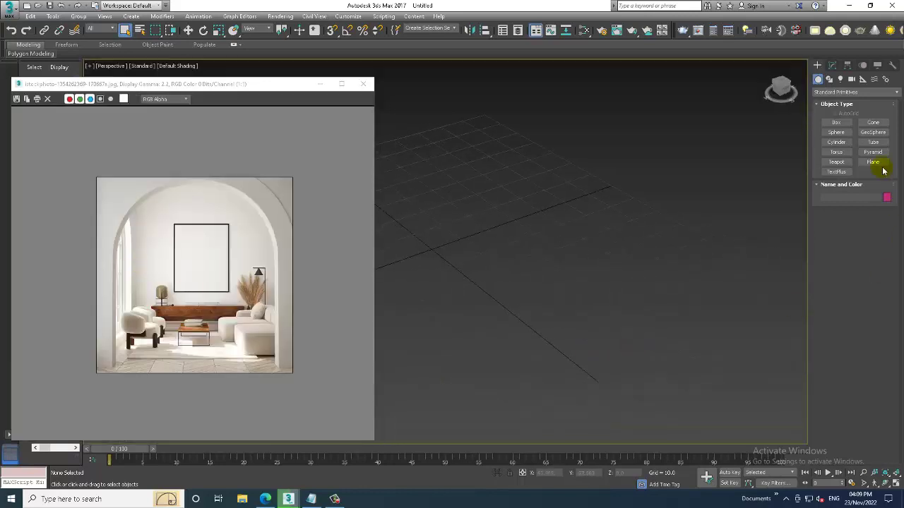
Draw a Plane primitive as the floor in Perspective and orbit to a lower angle.
left_click(874, 162)
scroll(573, 286, "down", 2)
scroll(696, 262, "down", 2)
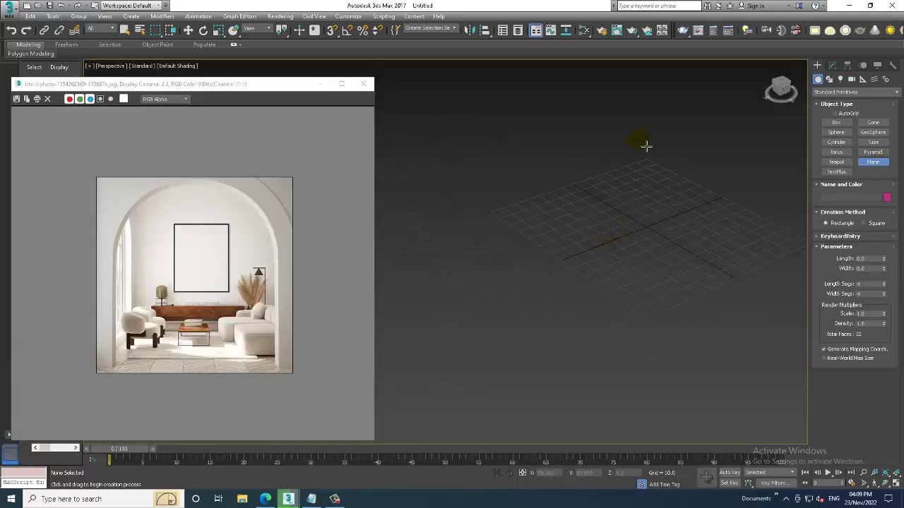
mouse_move(647, 146)
left_mouse_down()
mouse_move(629, 389)
mouse_move(611, 459)
left_mouse_up()
key("w")
mouse_move(612, 459)
middle_mouse_down("alt")
mouse_move(611, 226)
mouse_move(585, 286)
mouse_move(601, 270)
mouse_move(586, 273)
mouse_move(590, 282)
middle_mouse_up("alt")
left_click(281, 17)
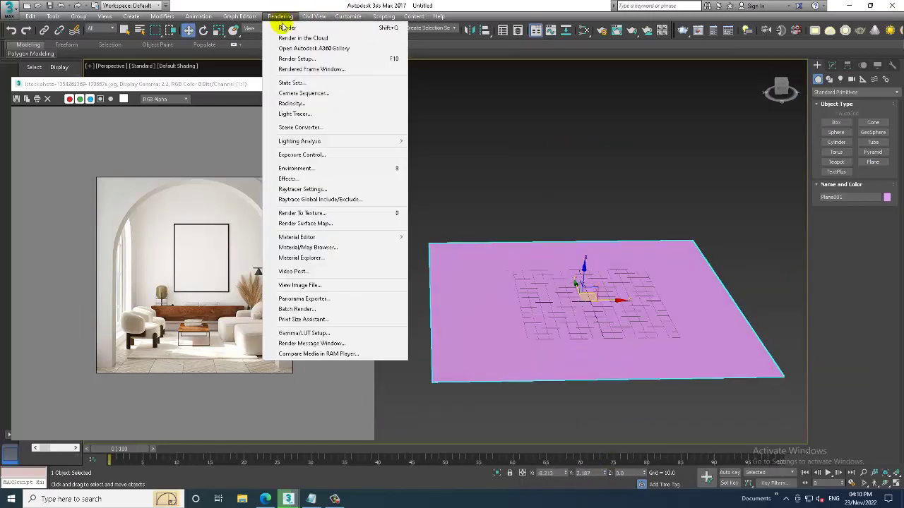
left_click(322, 58)
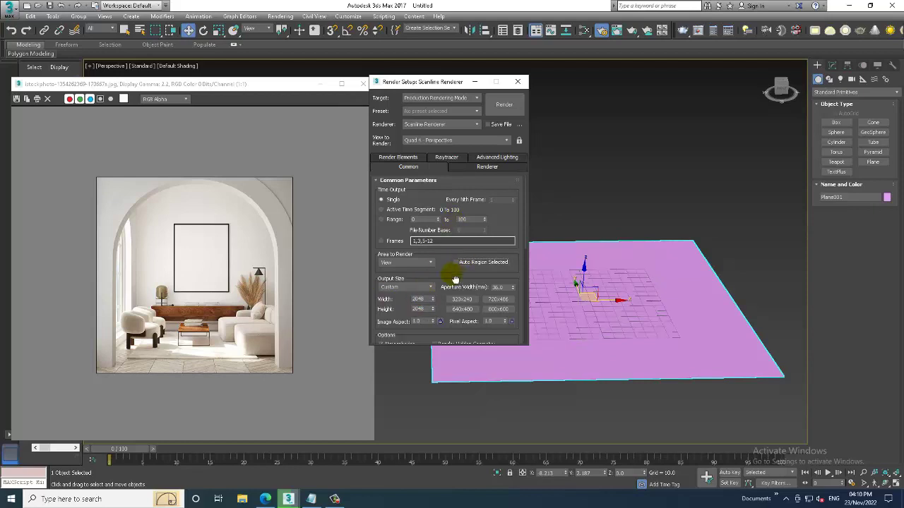
scroll(455, 280, "down", 3)
left_click(502, 104)
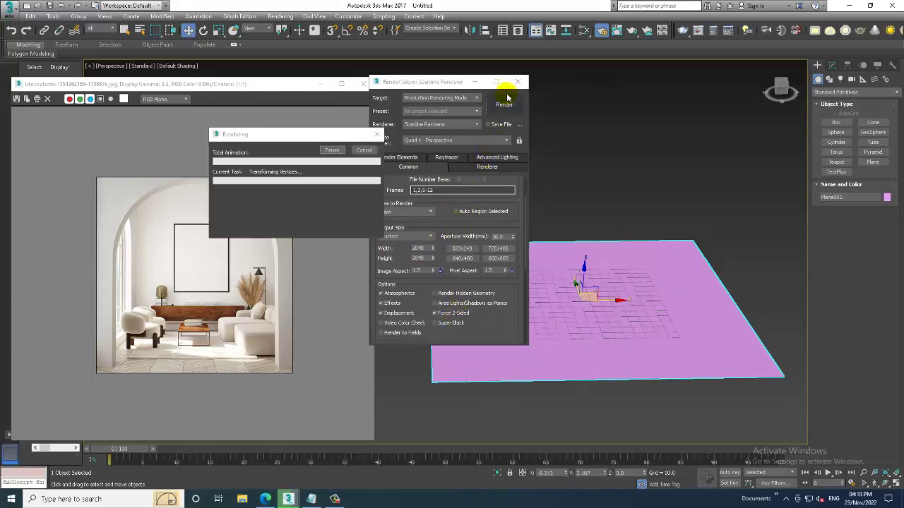
left_click(597, 87)
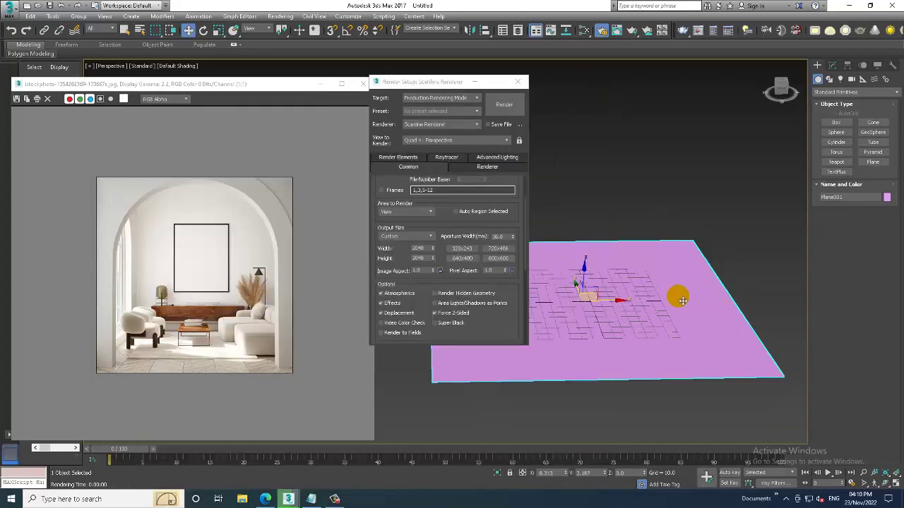
left_click(522, 83)
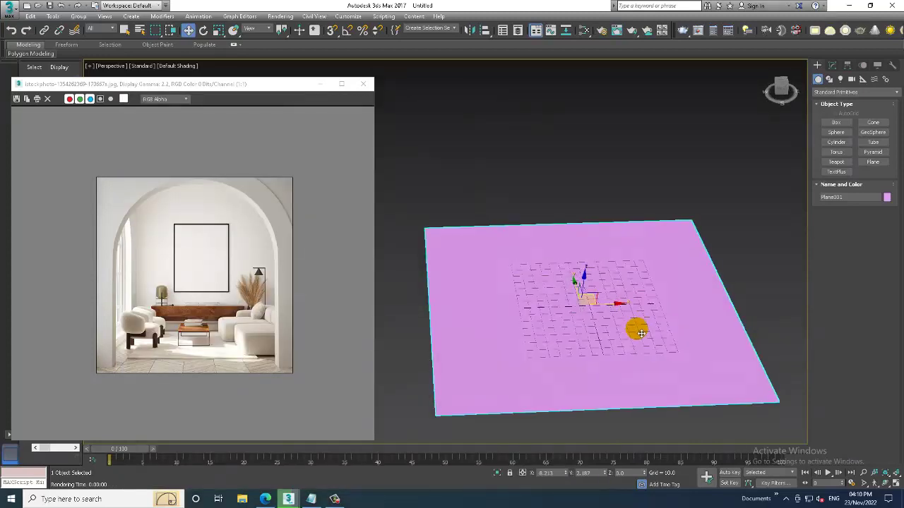
key("r")
Scale up the pink floor plane and restore the four-viewport layout, framing the Front view.
left_click_drag(581, 299, 546, 325)
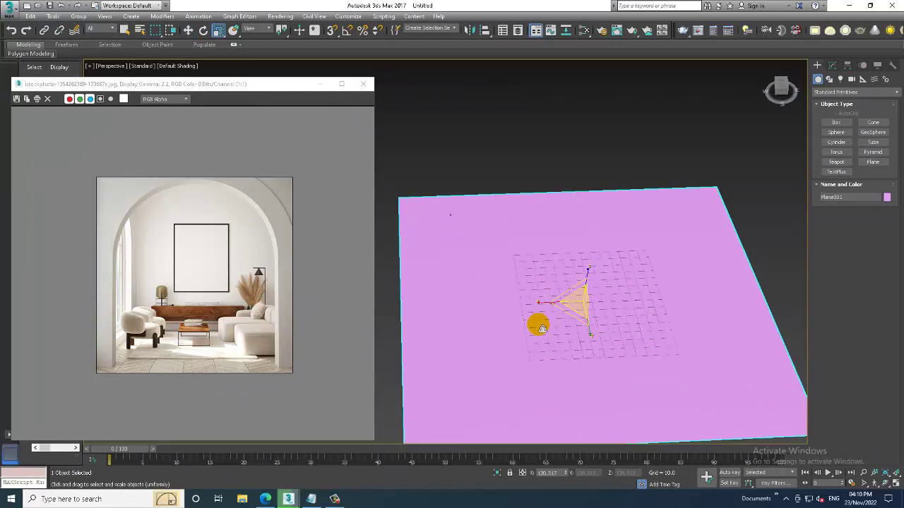
key("alt+w")
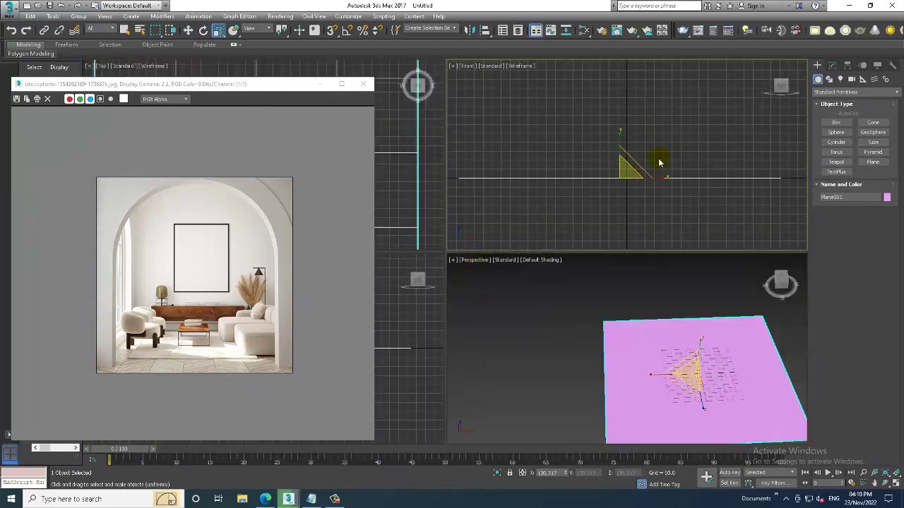
middle_click_drag(657, 155, 655, 199)
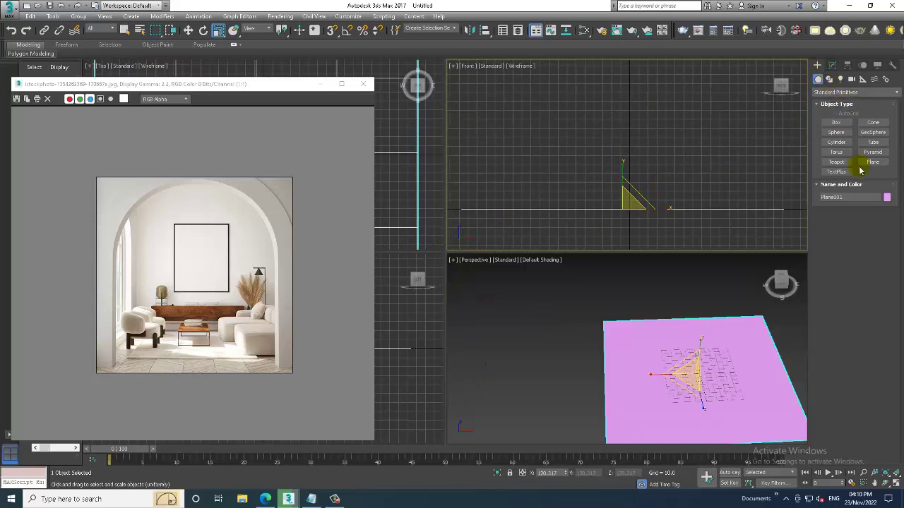
left_click(879, 144)
Draw an upright tube ring in the Front view and set its height.
middle_click_drag(630, 147, 641, 171)
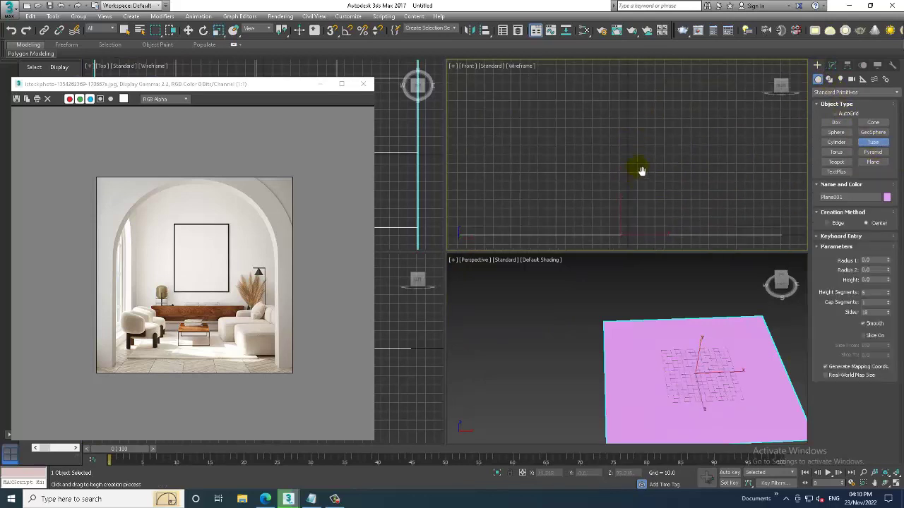
left_click_drag(619, 113, 682, 144)
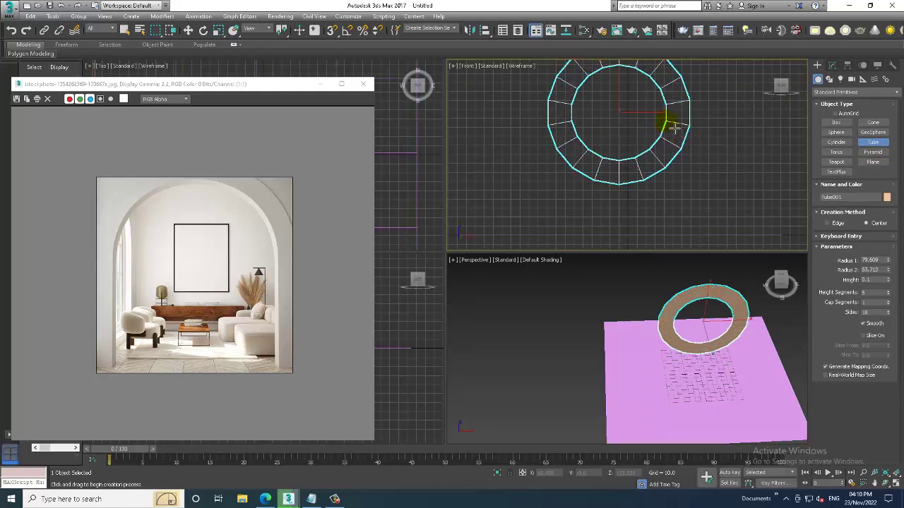
left_click(674, 127)
left_click(666, 106)
key("w")
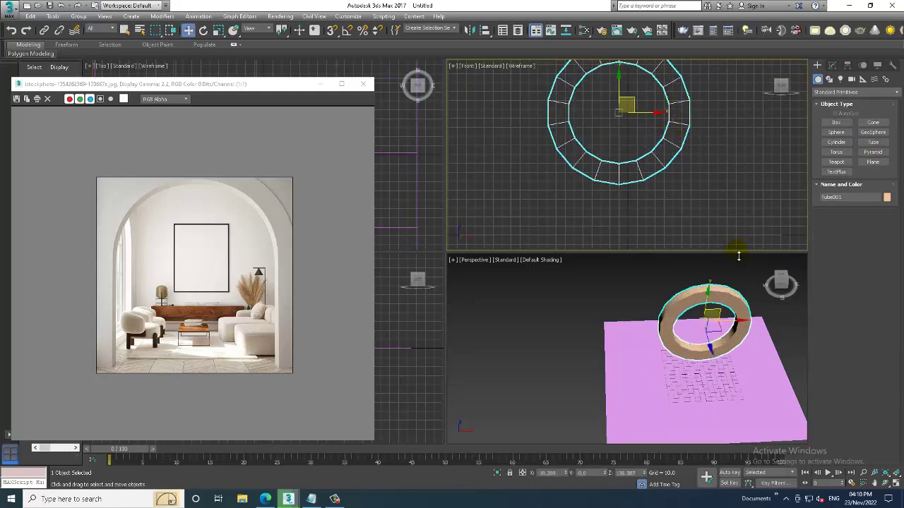
Give the tube 30 sides, Radius 1 187.574 and Radius 2 155.883 for a thin wall.
left_click(832, 65)
left_click_drag(888, 205, 887, 169)
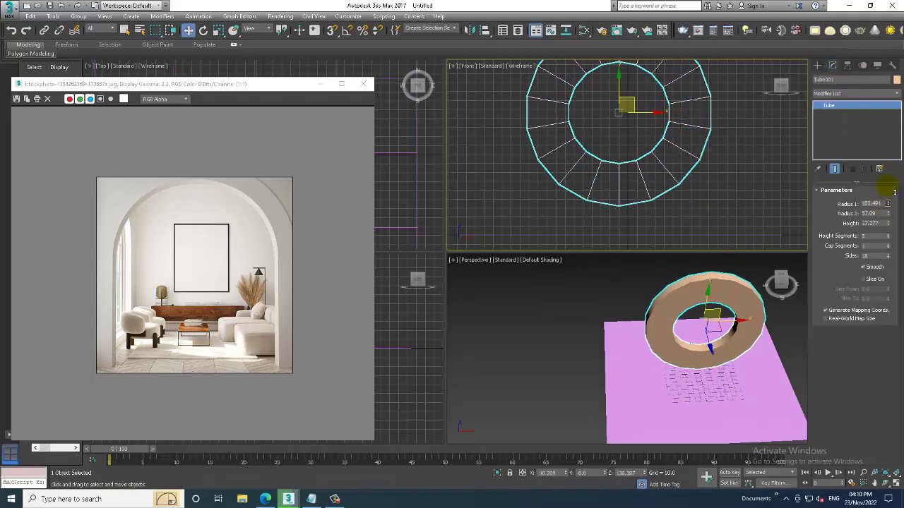
left_click_drag(889, 213, 879, 164)
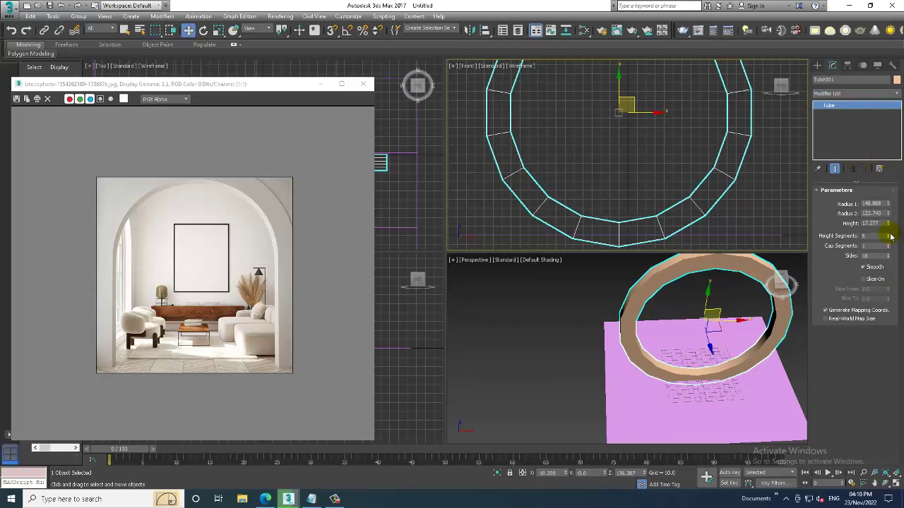
left_click_drag(890, 256, 889, 256)
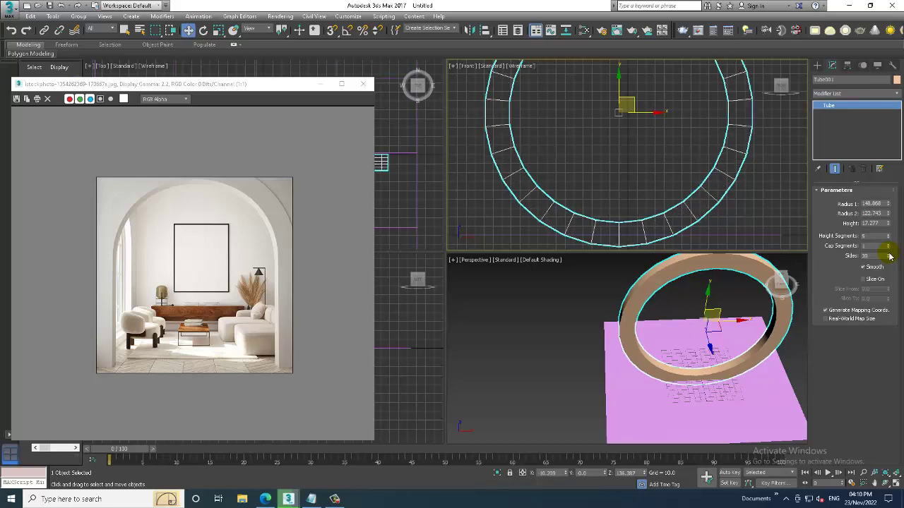
scroll(655, 179, "down", 5)
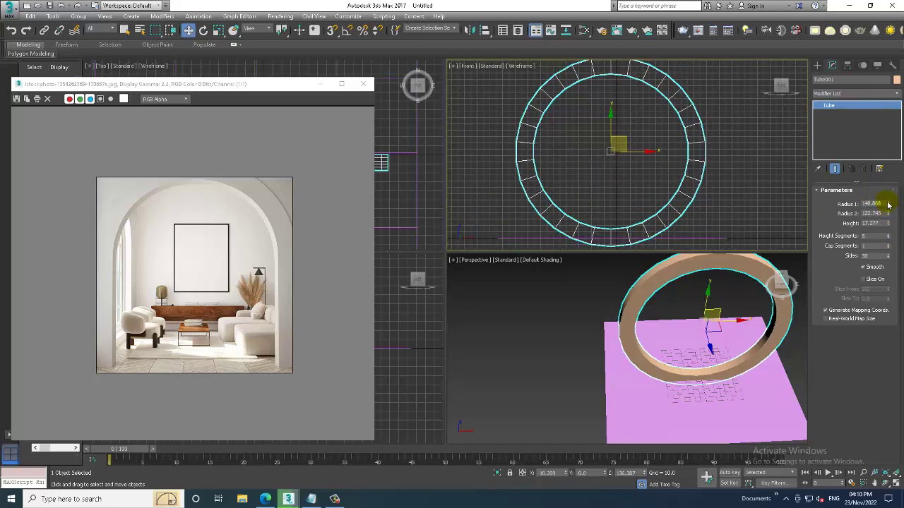
left_click_drag(889, 216, 889, 198)
middle_click_drag(784, 174, 784, 185)
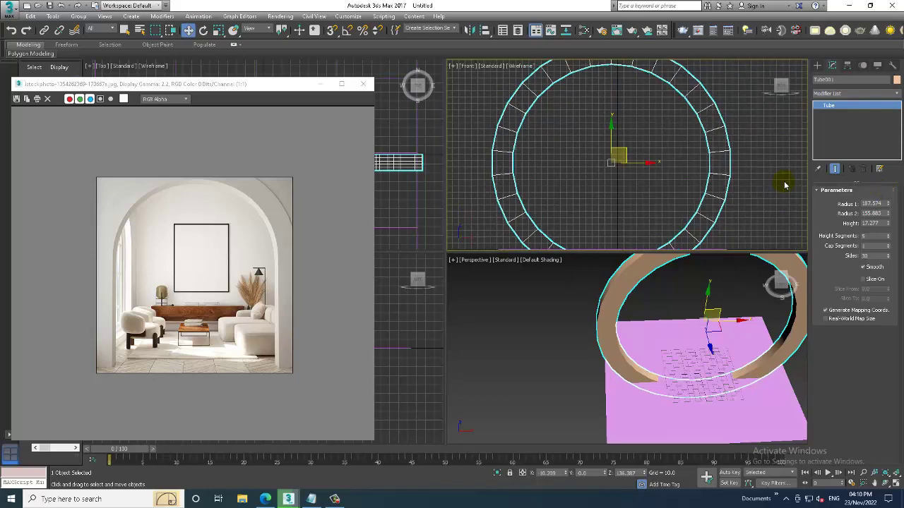
Convert Tube001 to an Editable Poly.
right_click(729, 156)
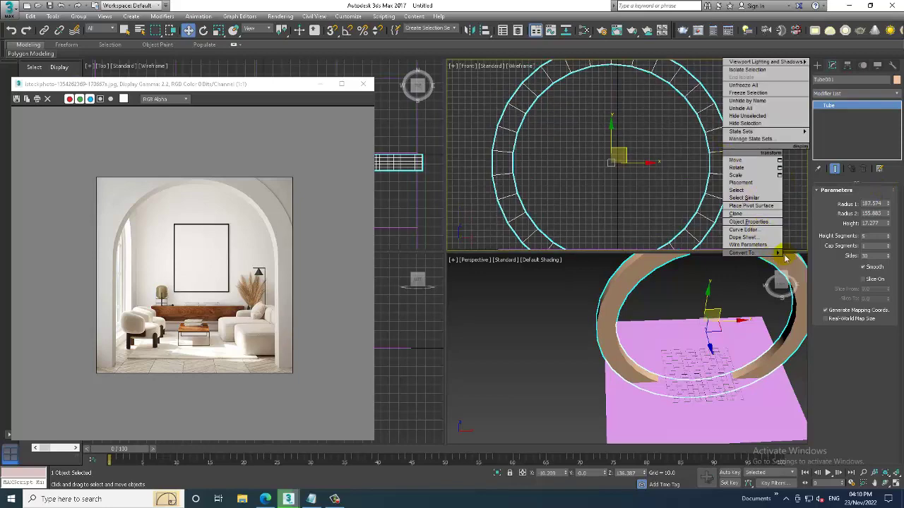
left_click(820, 260)
scroll(656, 198, "down", 2)
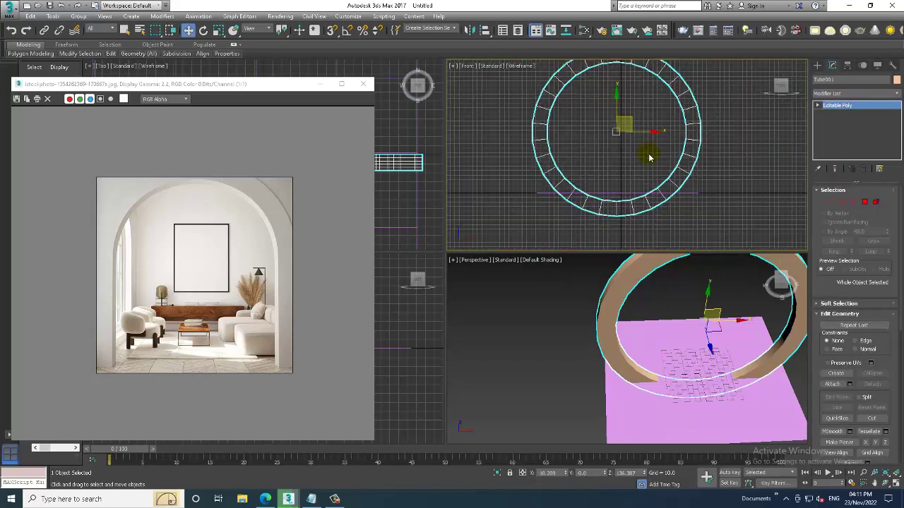
scroll(643, 182, "down", 2)
Move the ring upward and scale it up.
left_click_drag(618, 127, 625, 86)
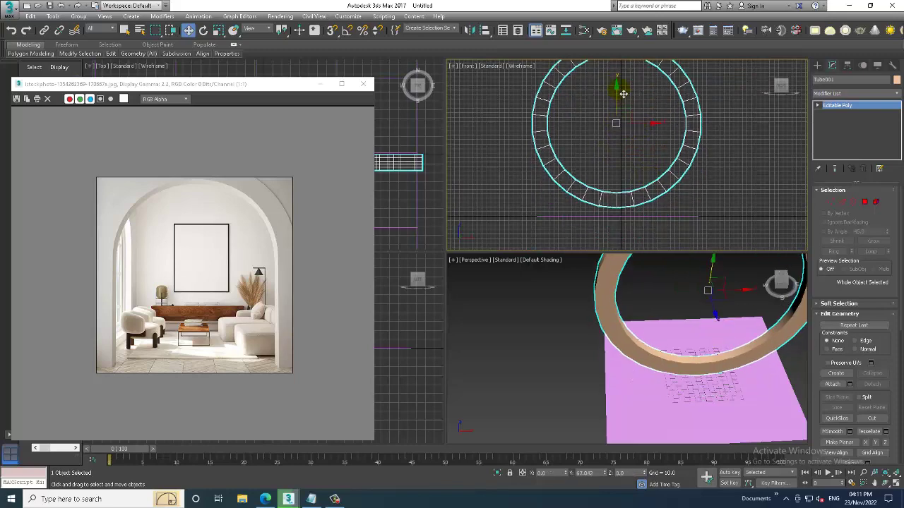
middle_click_drag(625, 85, 622, 102)
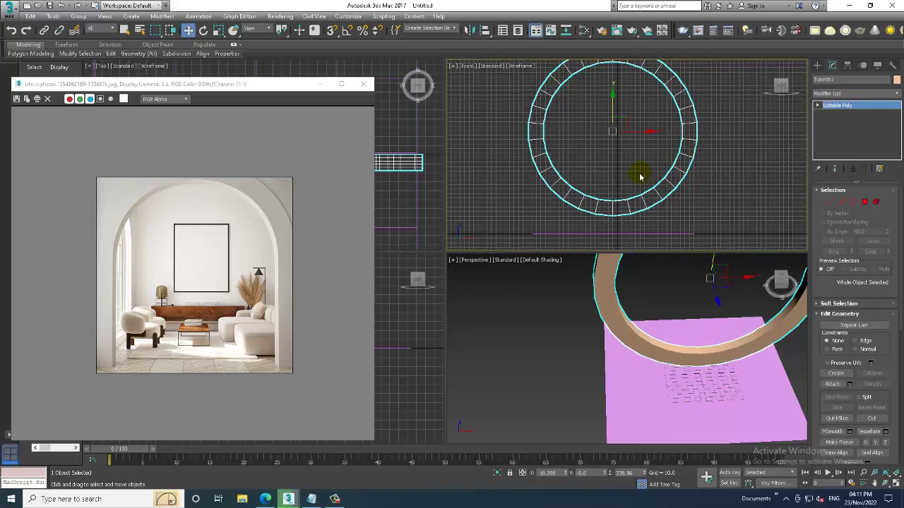
key("r")
left_click_drag(619, 131, 620, 120)
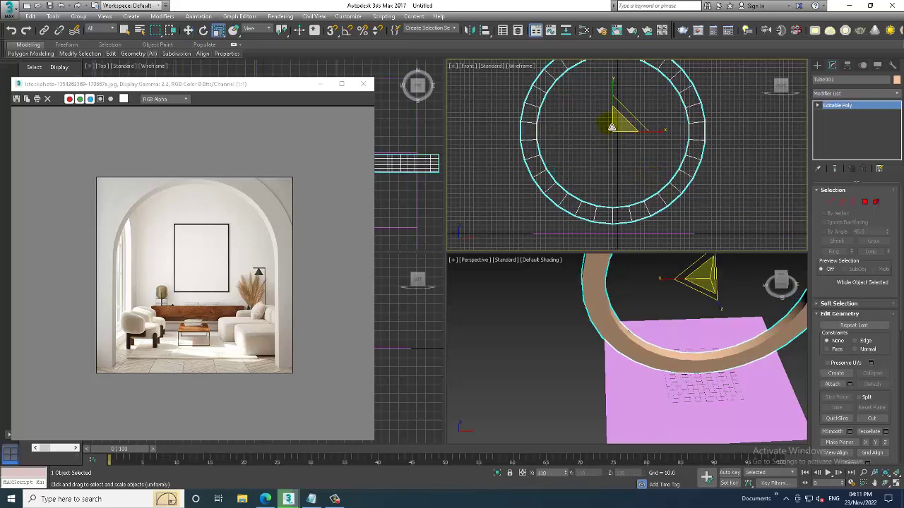
Delete the ring's lower-half polygons, then select the left leg's open border.
key("w")
left_click(868, 202)
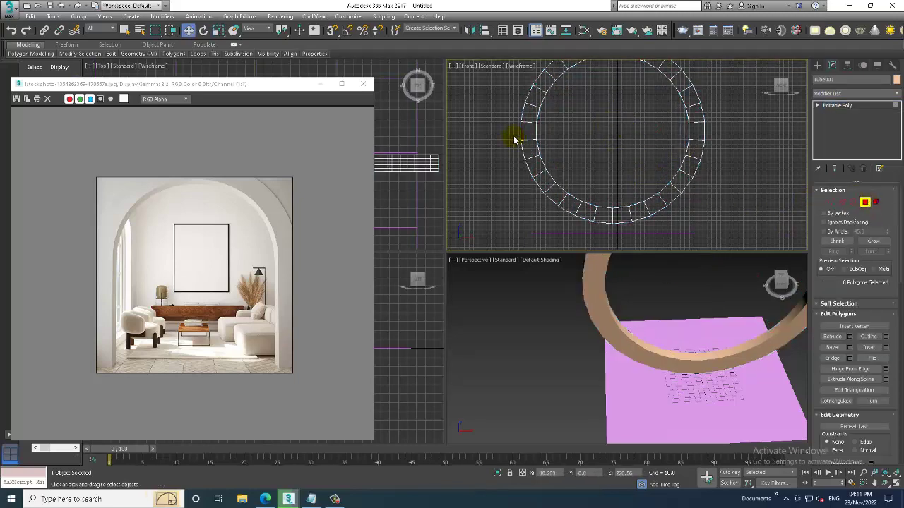
left_click_drag(746, 282, 745, 282)
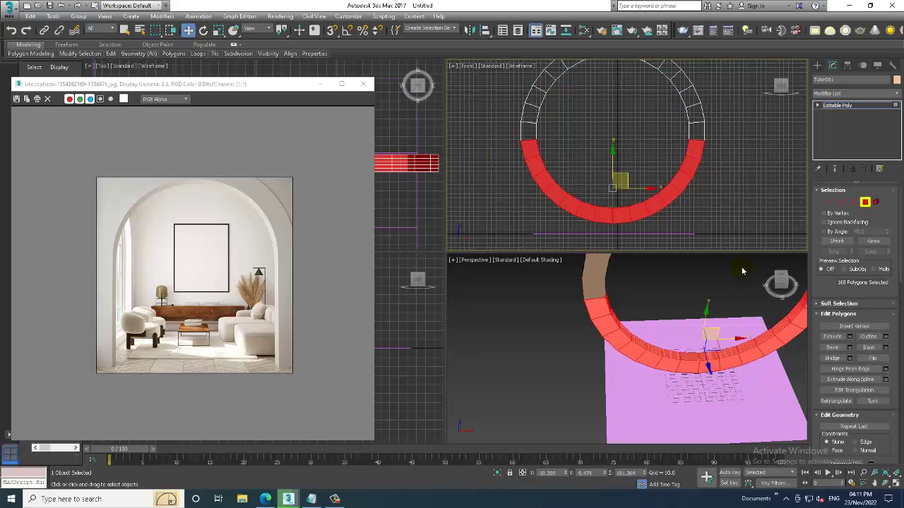
key("Delete")
middle_click_drag(609, 111, 634, 156)
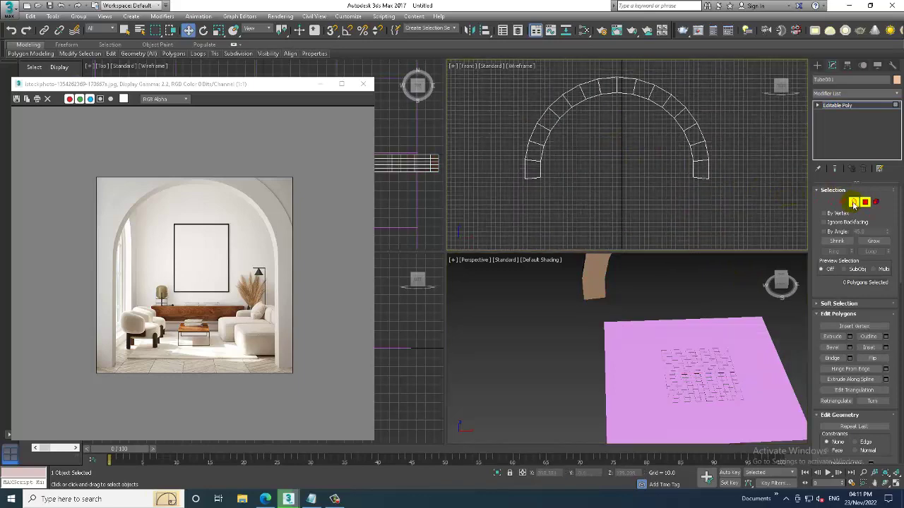
left_click(854, 203)
left_click(535, 177)
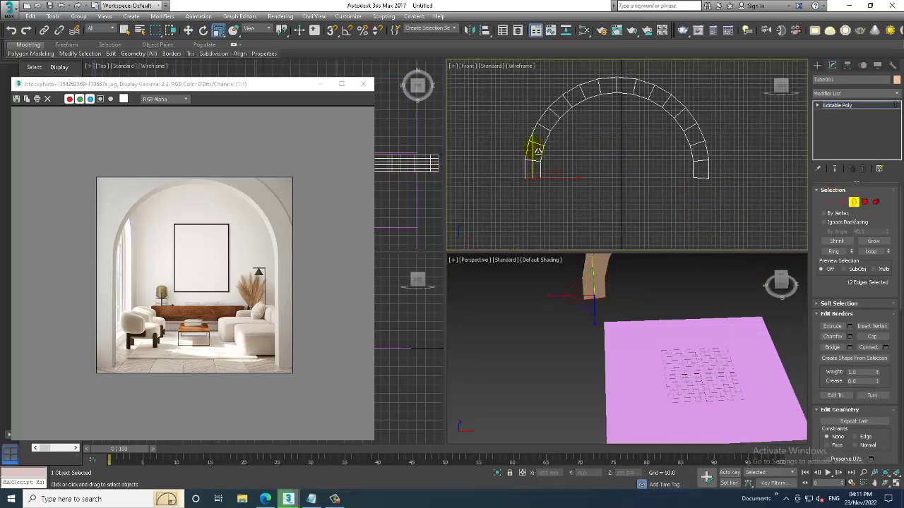
Select the right and left legs' bottom borders in Border mode.
key("r")
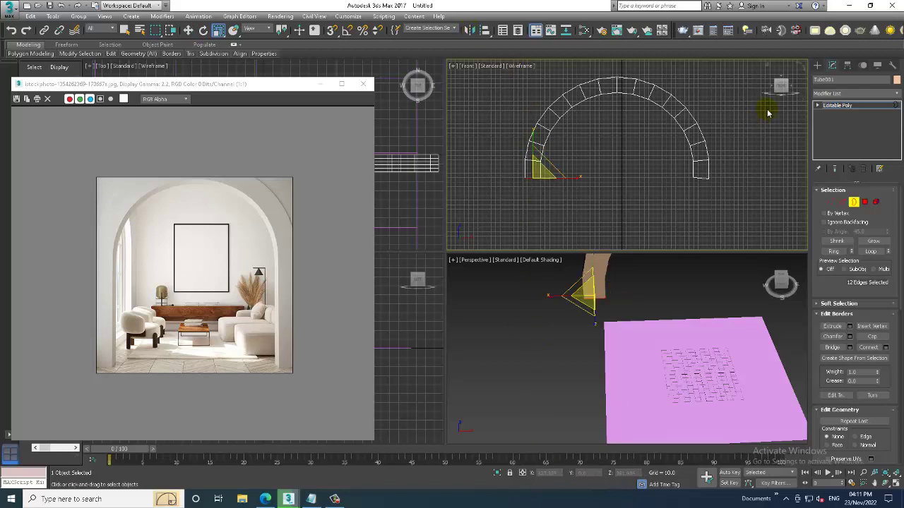
left_click(702, 182)
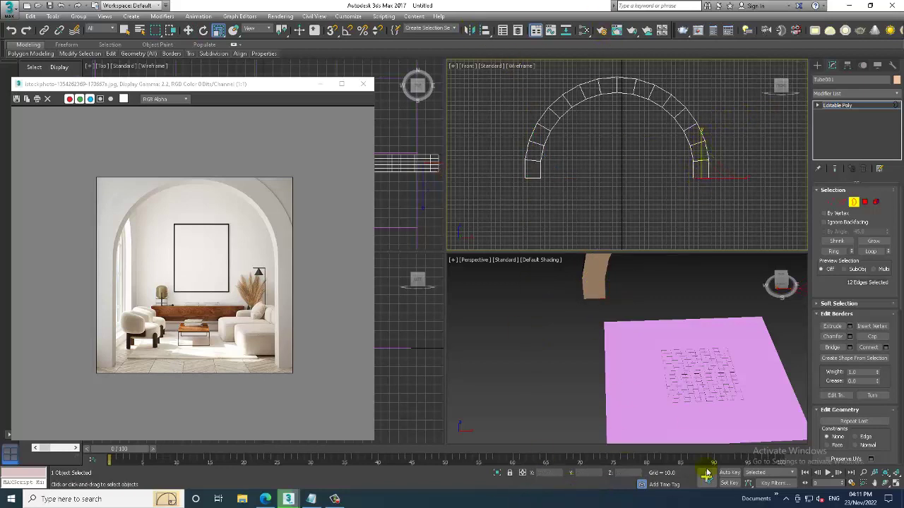
key("w")
right_click(701, 182)
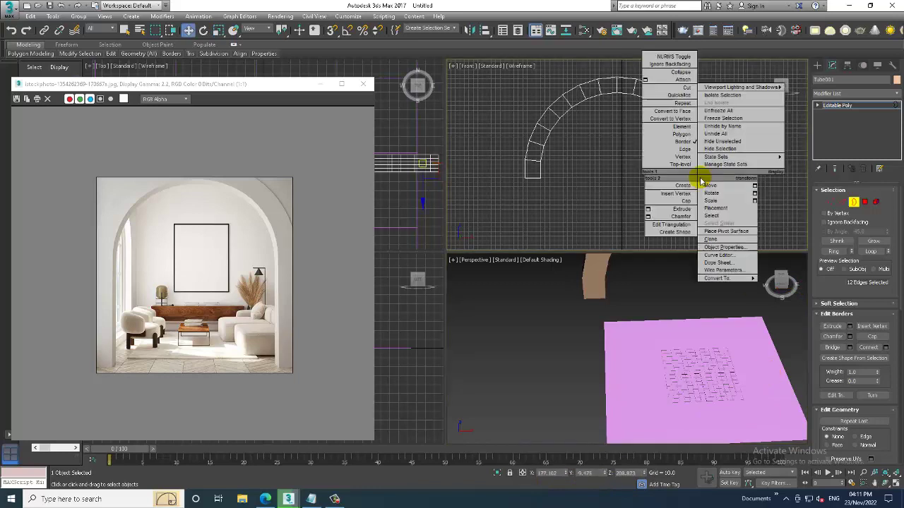
left_click(560, 195)
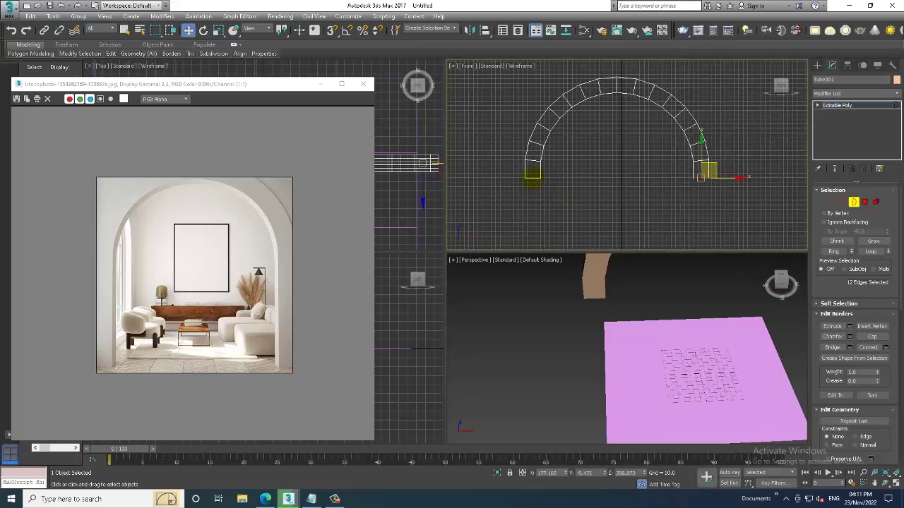
left_click(531, 176)
right_click(531, 176)
left_click(523, 207)
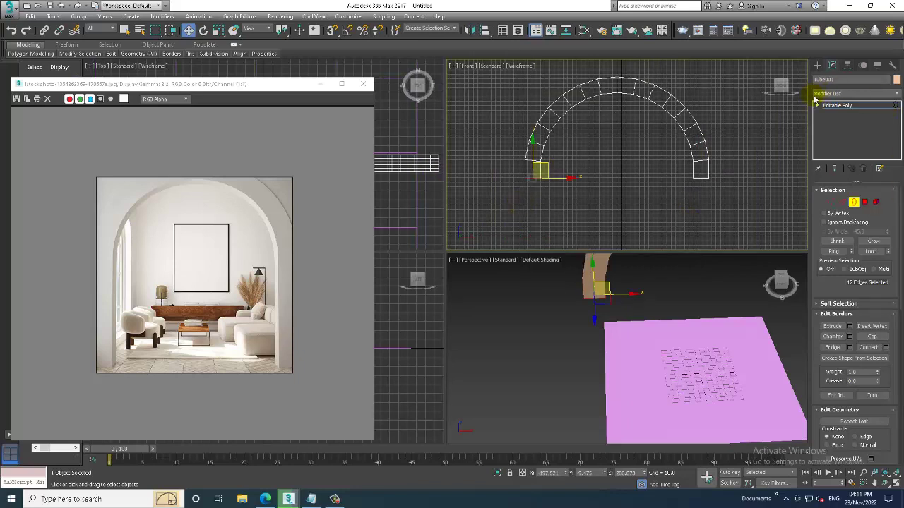
Return to the Editable Poly top level and move the whole arch upward.
left_click(837, 106)
left_click_drag(619, 137, 620, 110)
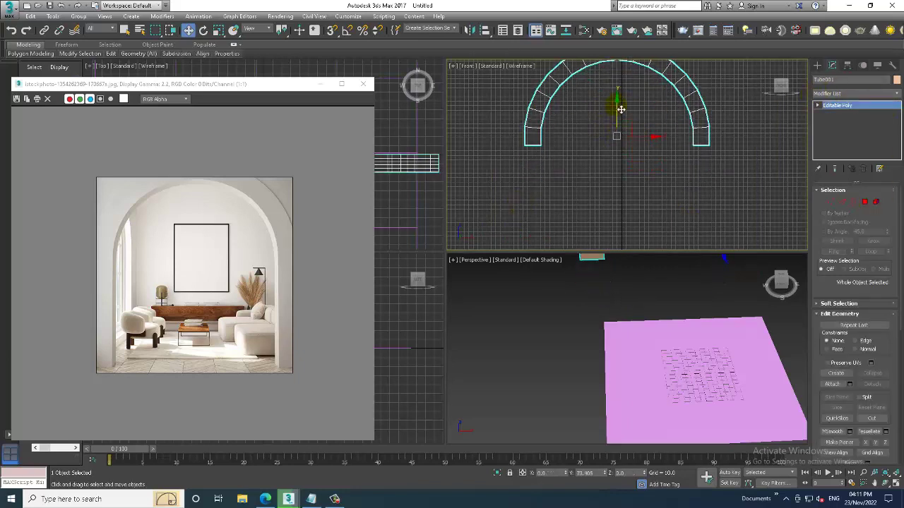
scroll(620, 110, "down", 3)
scroll(636, 130, "up", 1)
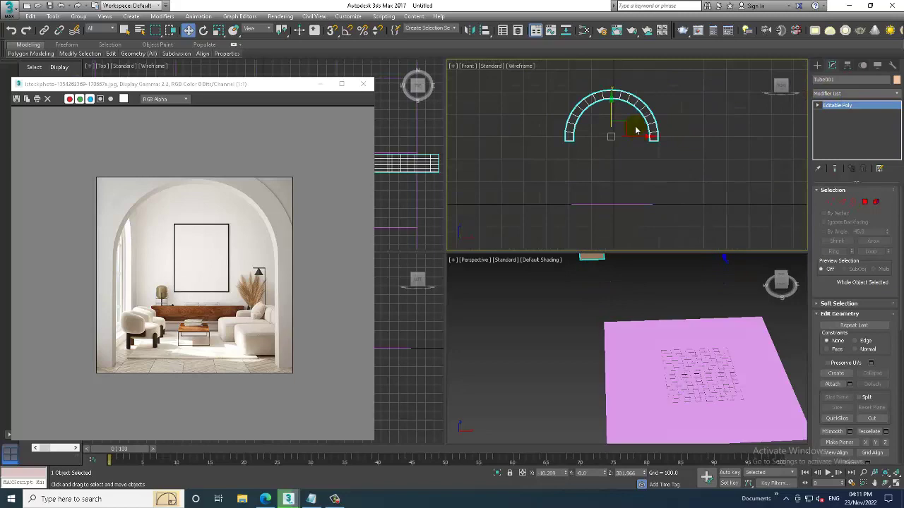
Select the two leg-end polygons of the arch in Polygon mode.
left_click(866, 205)
left_click_drag(678, 141, 676, 138)
scroll(625, 142, "up", 2)
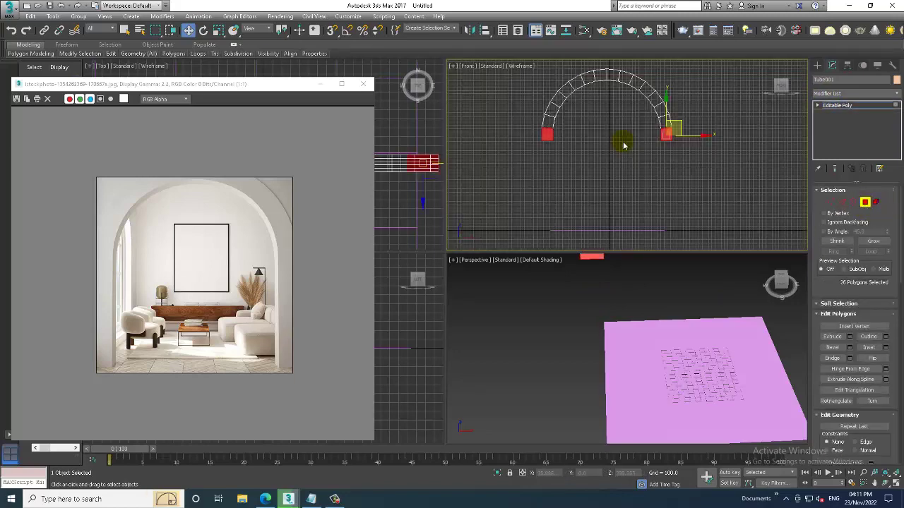
scroll(621, 148, "up", 2)
left_click_drag(758, 124, 754, 145)
key("alt+w")
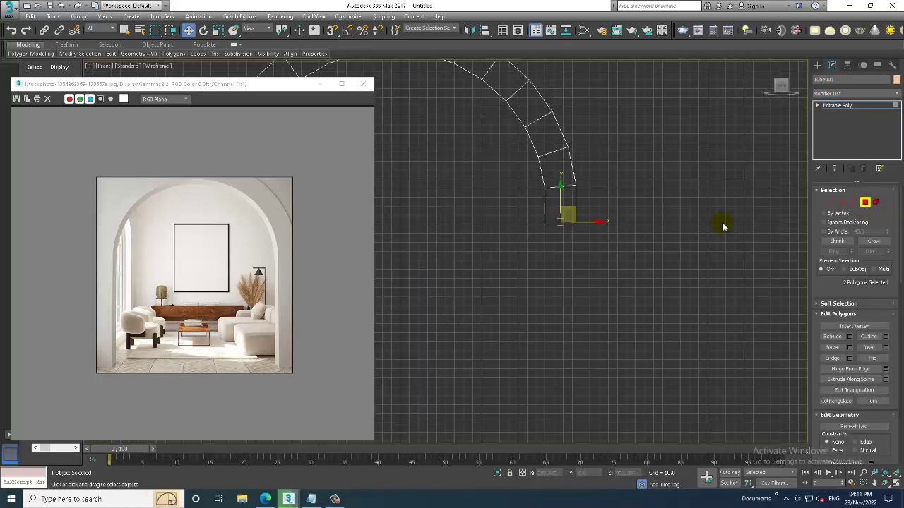
key("alt+w")
middle_click_drag(673, 285, 638, 291, "alt")
middle_click_drag(716, 325, 706, 311, "alt")
scroll(706, 166, "down", 2)
Extrude the leg ends about 243.858 down to the floor and turn on Edged Faces.
key("alt+w")
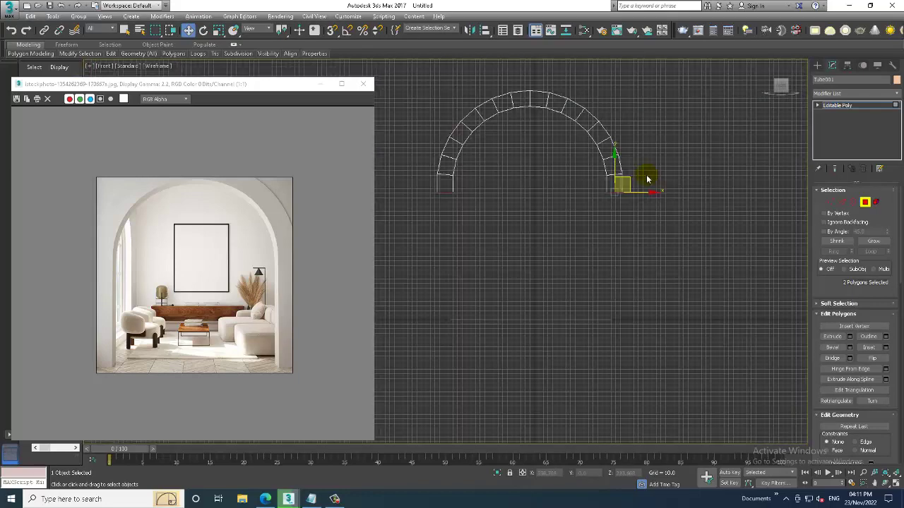
key("alt+w")
key("alt+w")
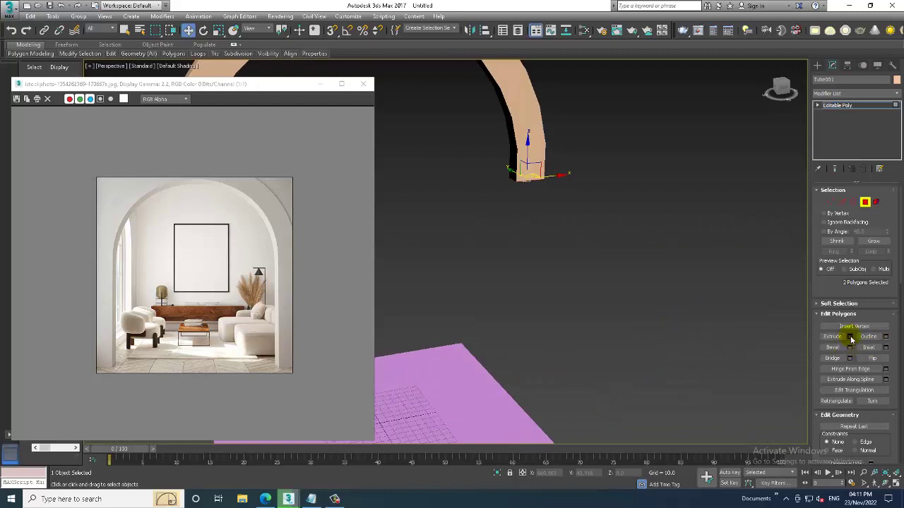
scroll(648, 282, "down", 3)
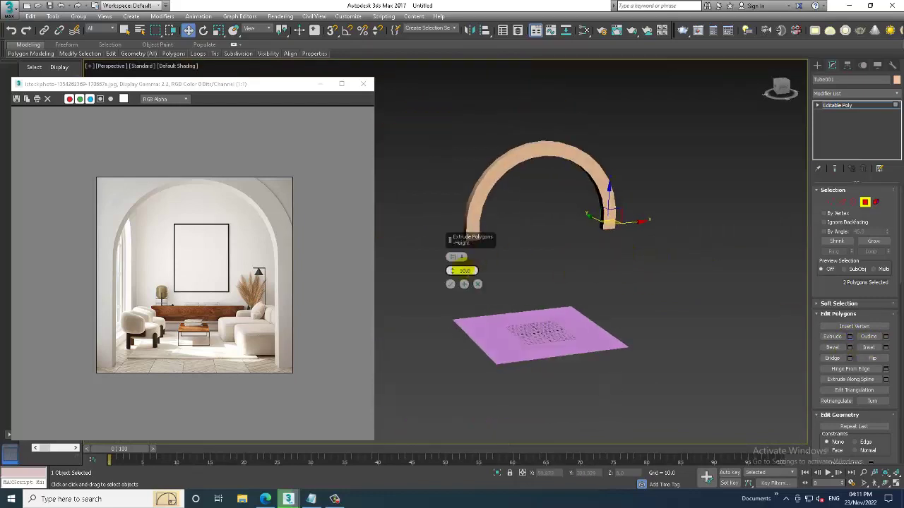
left_click_drag(427, 209, 698, 259)
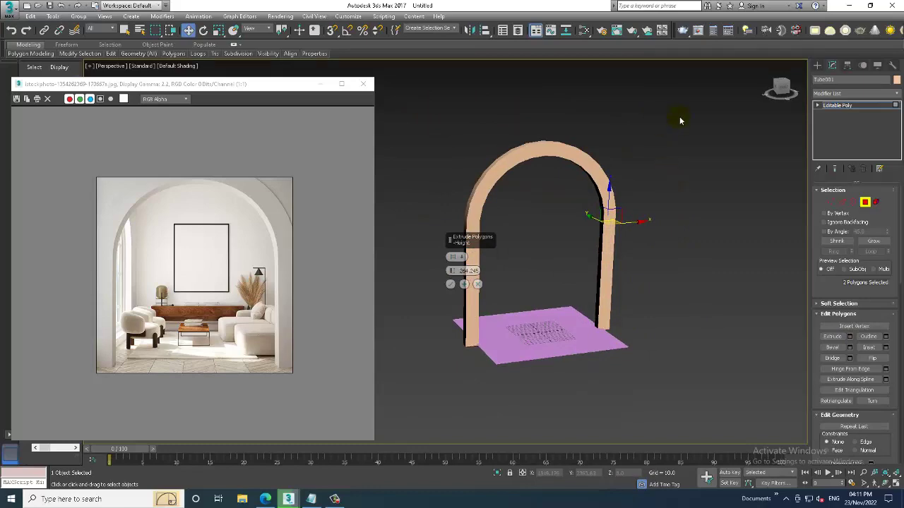
left_click(450, 285)
mouse_move(644, 236)
middle_mouse_down("alt")
mouse_move(562, 236)
mouse_move(581, 216)
middle_mouse_up("alt")
key("F4")
scroll(575, 222, "up", 5)
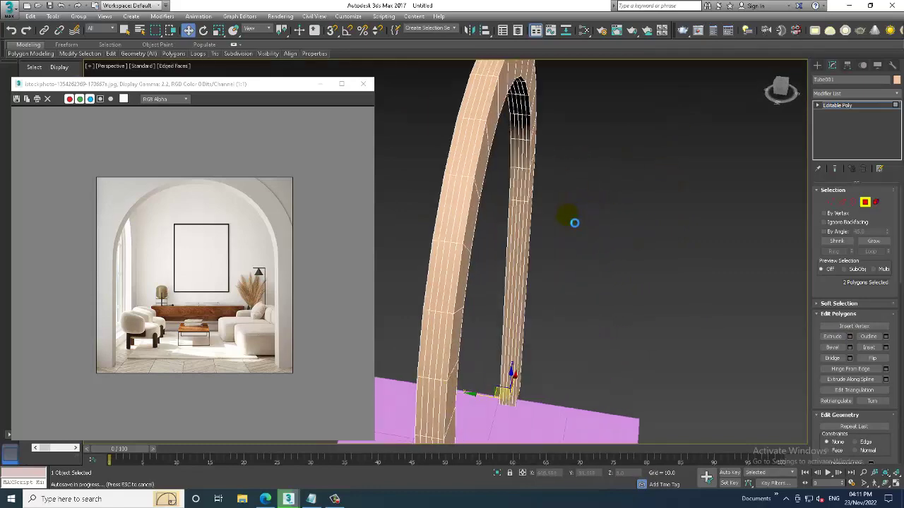
Select four parallel edge loops along the arch leg and remove them.
left_click(845, 205)
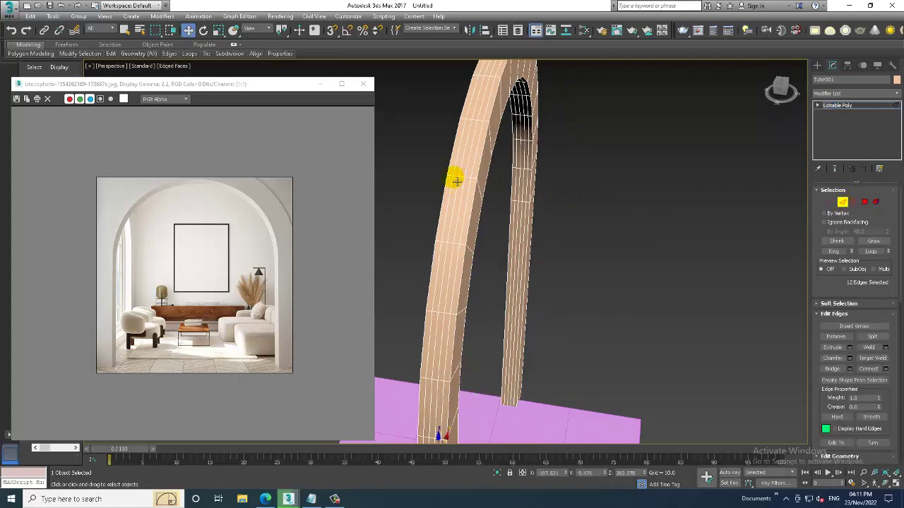
scroll(456, 191, "up", 2)
double_click(453, 198)
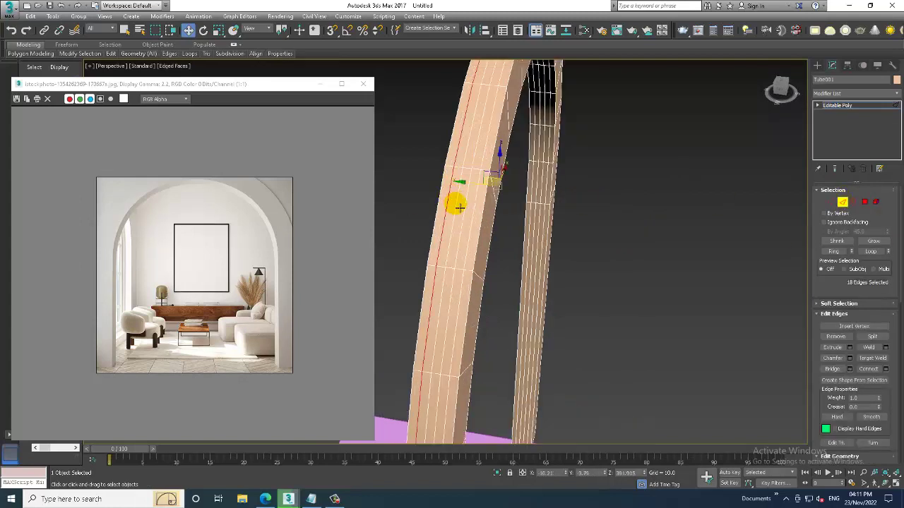
double_click(465, 209, "ctrl")
double_click(470, 215, "ctrl")
double_click(478, 218, "ctrl")
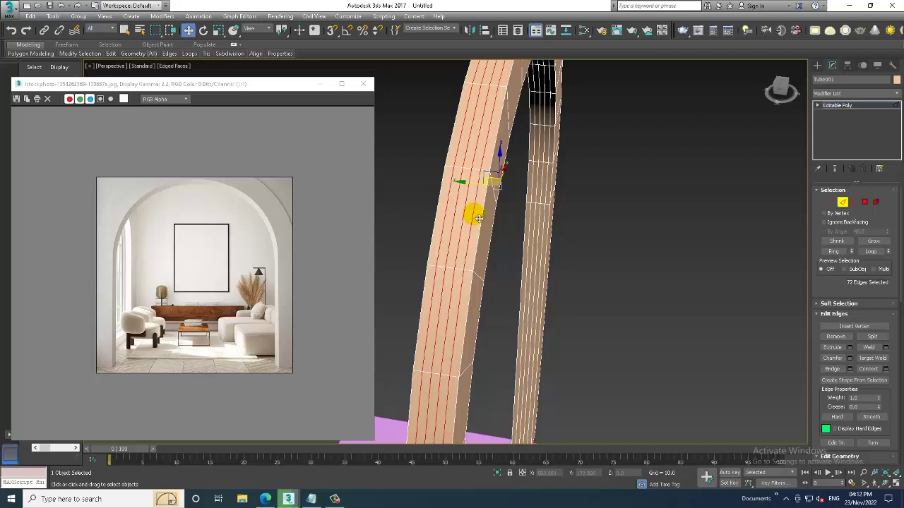
key("ctrl+BackSpace")
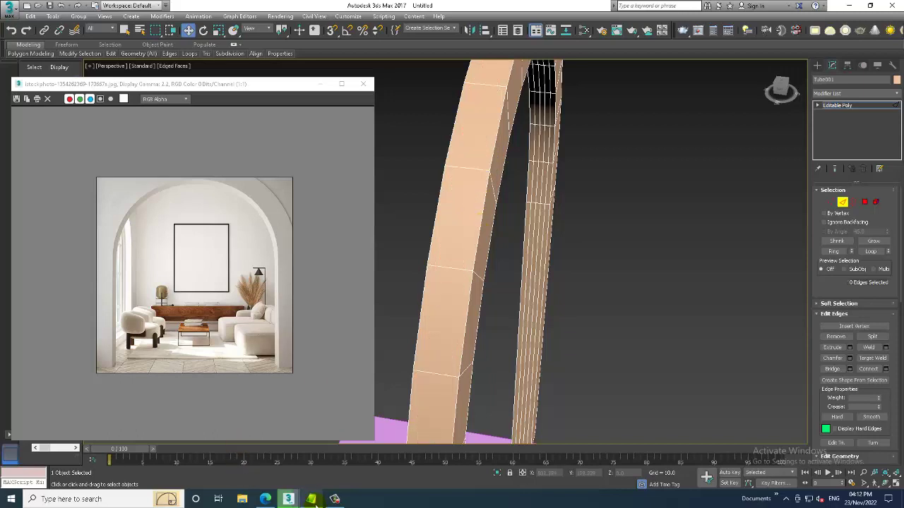
scroll(540, 214, "down", 5)
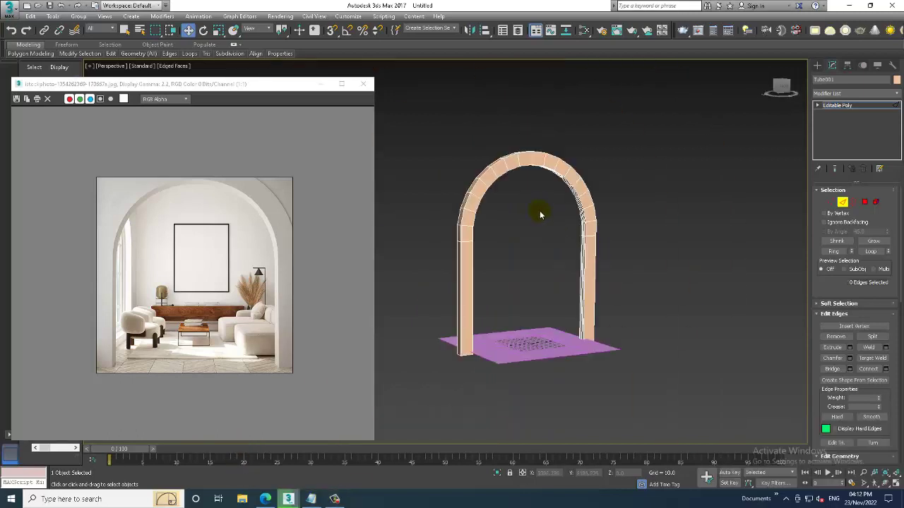
mouse_move(541, 214)
middle_mouse_down("alt")
mouse_move(716, 242)
mouse_move(673, 260)
mouse_move(682, 254)
middle_mouse_up("alt")
scroll(697, 262, "up", 3)
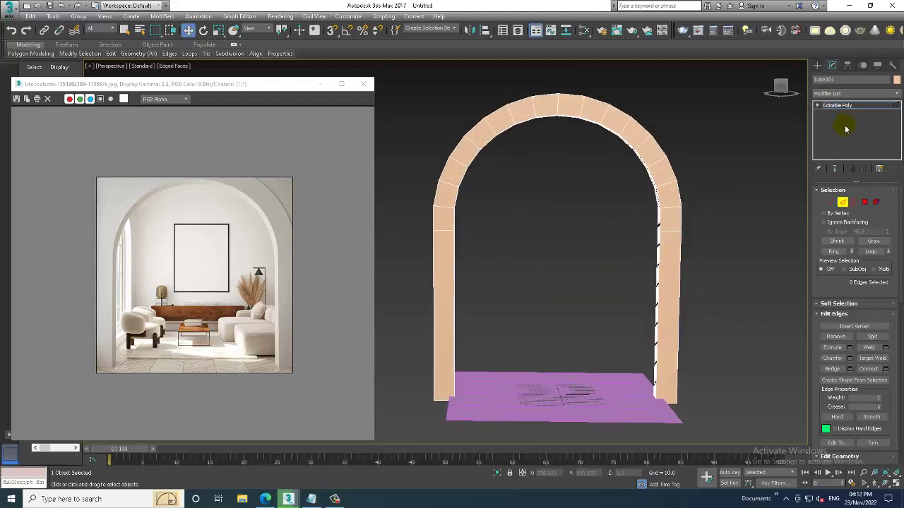
Scale Plane001 up uniformly beyond the arch's feet, then reselect the arch.
left_click(853, 105)
left_click(599, 402)
key("r")
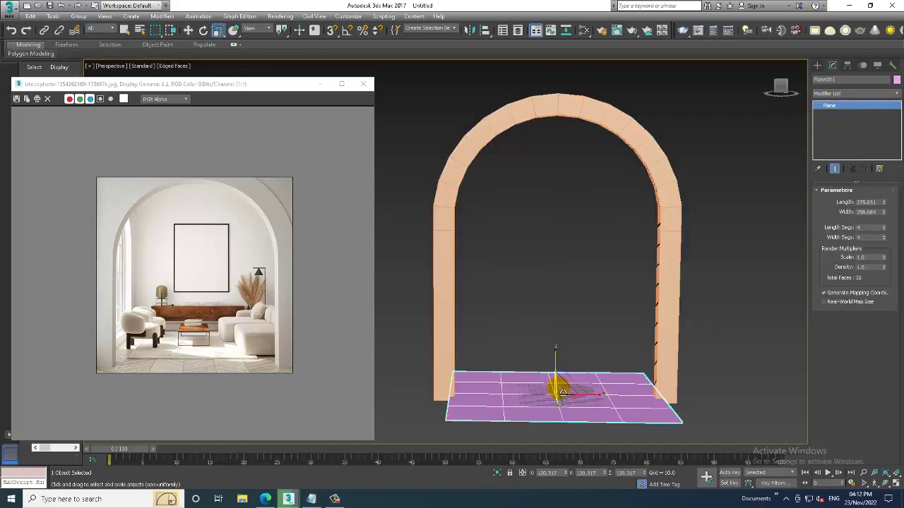
left_click_drag(561, 389, 532, 358)
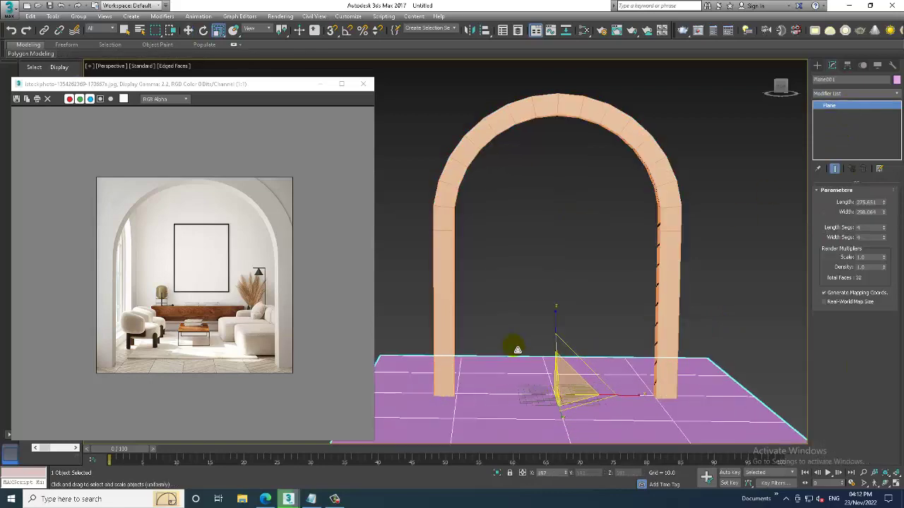
mouse_move(544, 287)
middle_mouse_down("alt")
mouse_move(598, 250)
mouse_move(468, 271)
mouse_move(558, 240)
middle_mouse_up("alt")
left_click(497, 279)
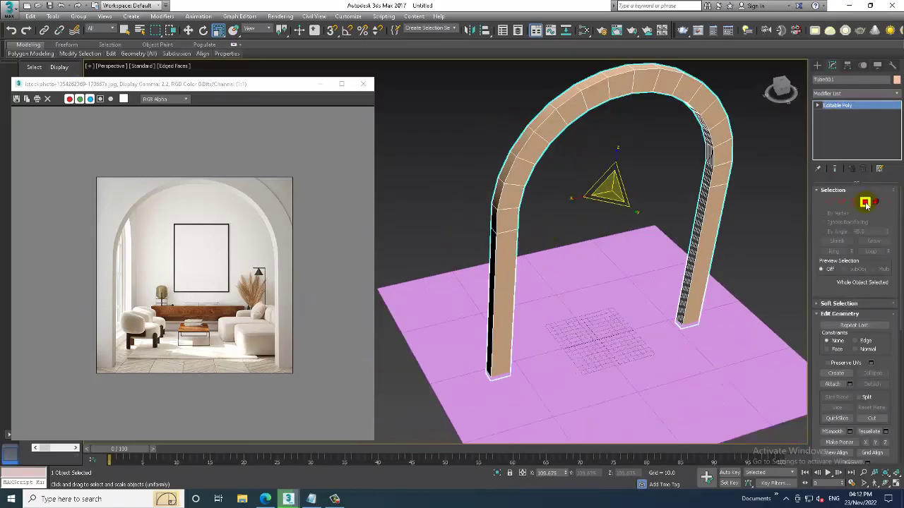
In Polygon mode, select the five outer polygons of the arch's left leg.
left_click(866, 203)
scroll(495, 213, "up", 1)
scroll(523, 240, "up", 3)
left_click(538, 258)
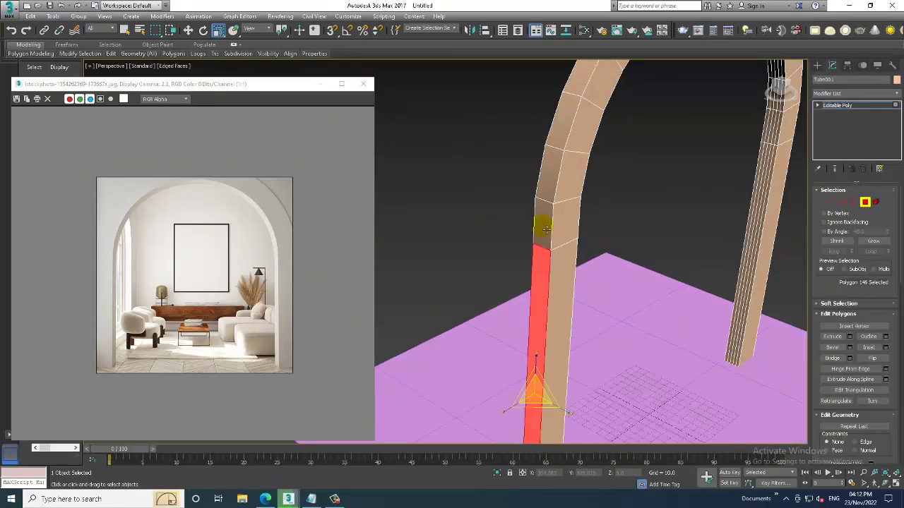
left_click(546, 230, "ctrl")
left_click(550, 170, "ctrl")
left_click(561, 127, "ctrl")
left_click(576, 83, "ctrl")
scroll(642, 164, "down", 4)
scroll(592, 196, "up", 1)
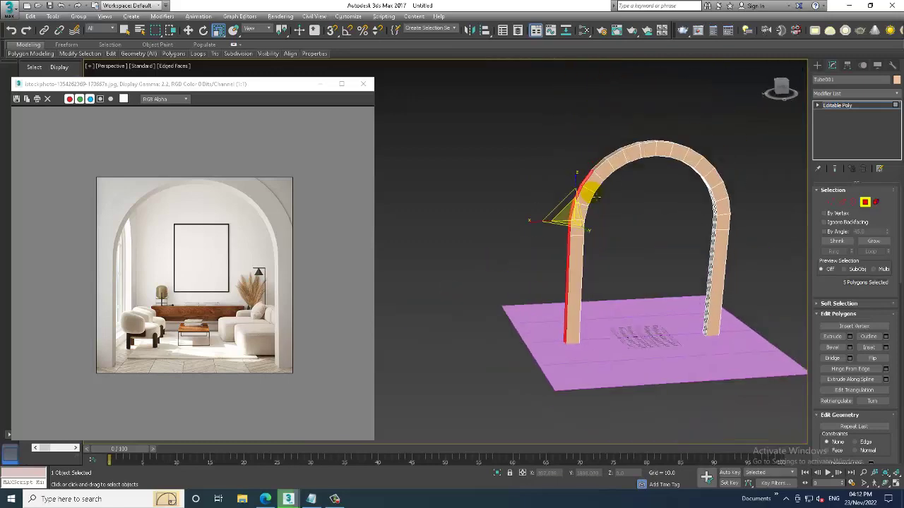
scroll(595, 197, "up", 3)
key("w")
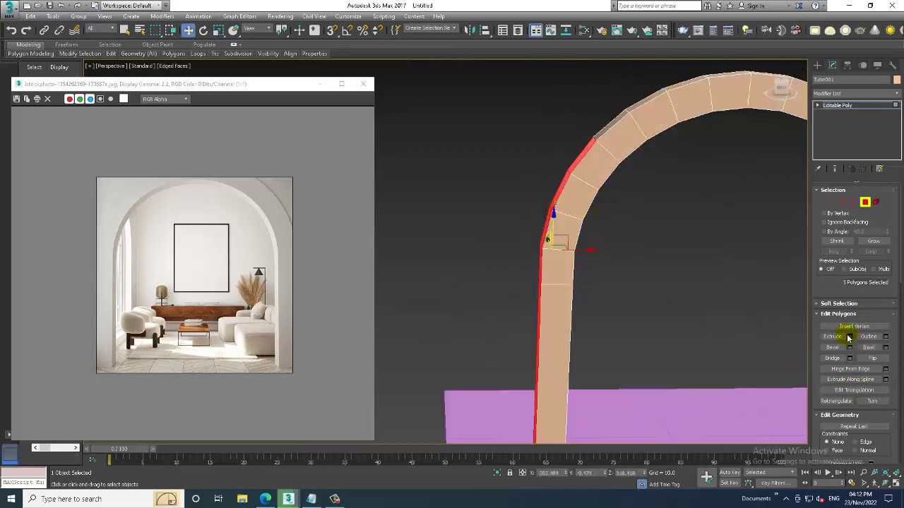
Extrude the selected left-leg polygons outward with height 79.467.
left_click(849, 338)
scroll(625, 238, "down", 5)
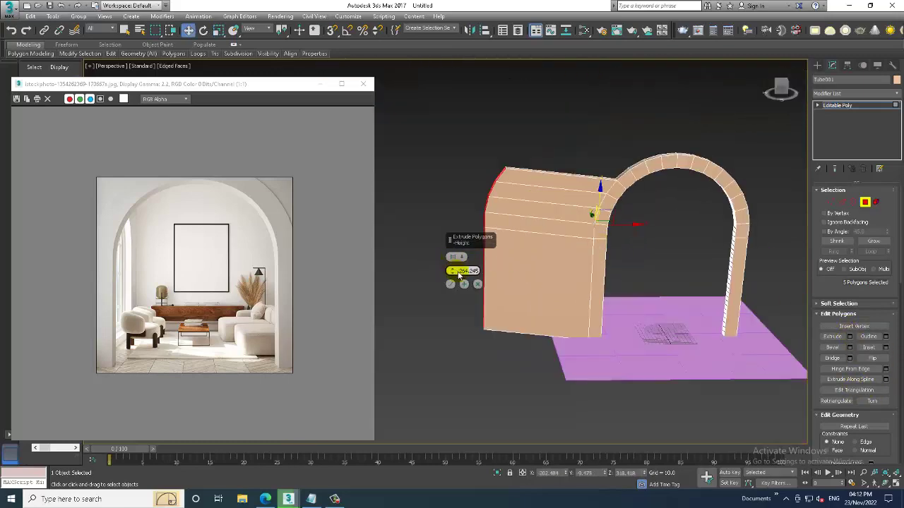
left_click_drag(459, 276, 485, 346)
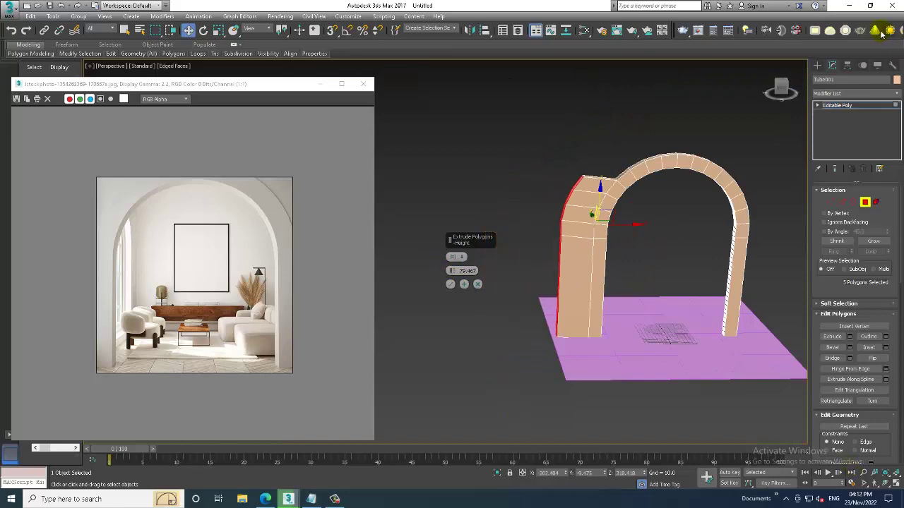
left_click(449, 284)
key("alt+w")
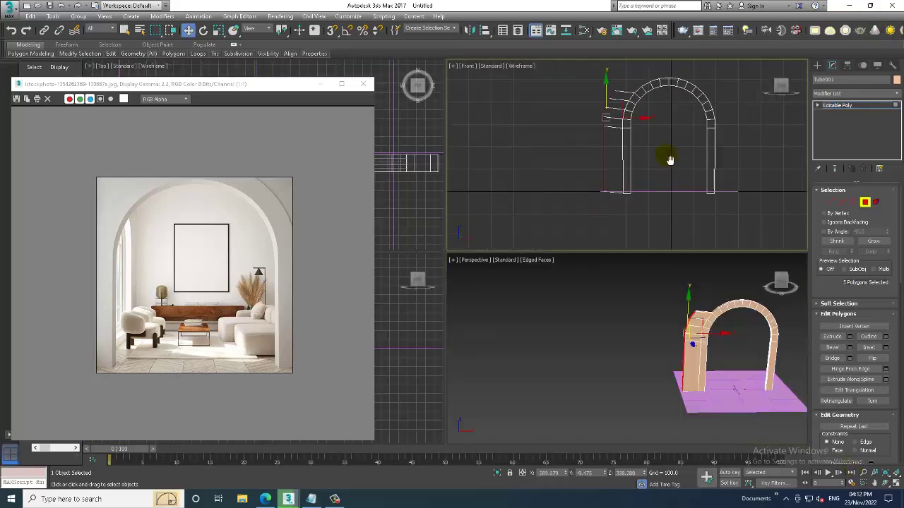
In the maximized Front view, scale the arch's bottom-left vertices flat onto the floor line.
key("alt+w")
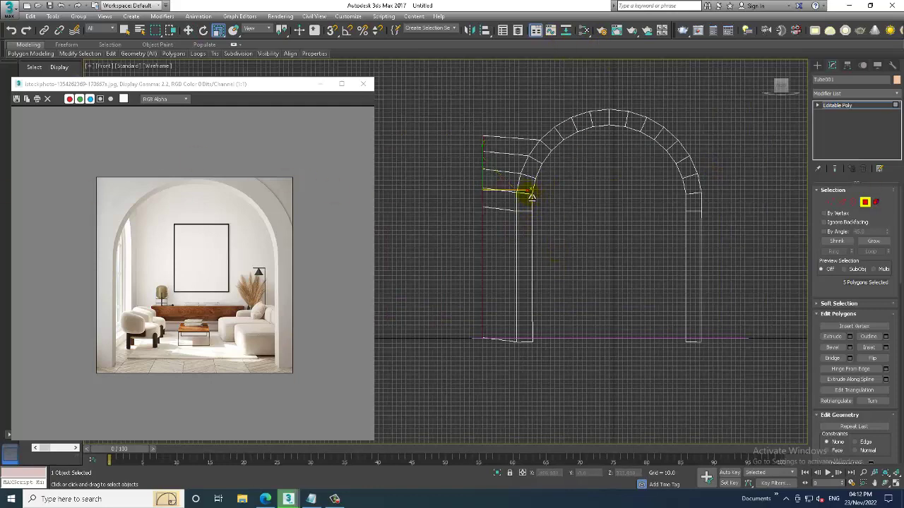
key("1")
left_click_drag(465, 315, 649, 409)
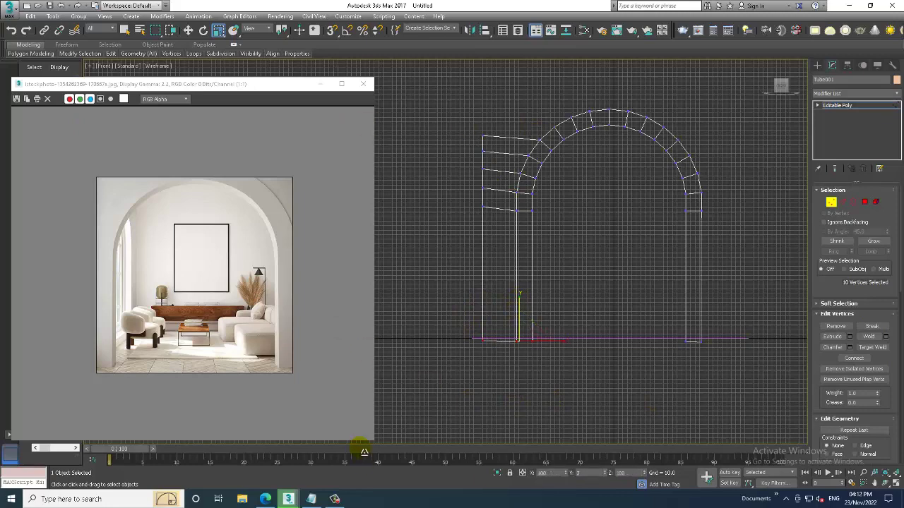
left_click_drag(520, 302, 522, 359)
Select the right leg's bottom vertices, recentre the view, and return to Polygon mode.
key("w")
scroll(520, 278, "up", 3)
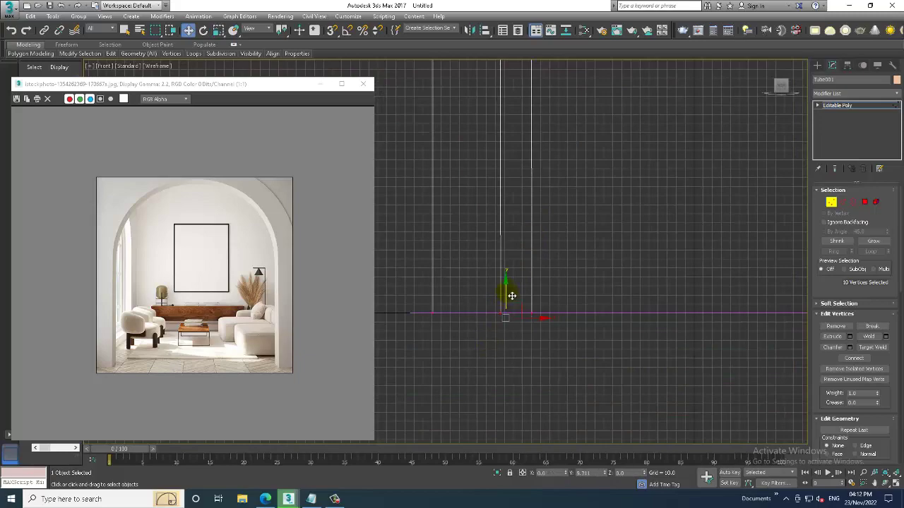
scroll(512, 295, "down", 3)
scroll(529, 303, "up", 2)
scroll(464, 313, "down", 2)
left_click_drag(593, 296, 696, 347)
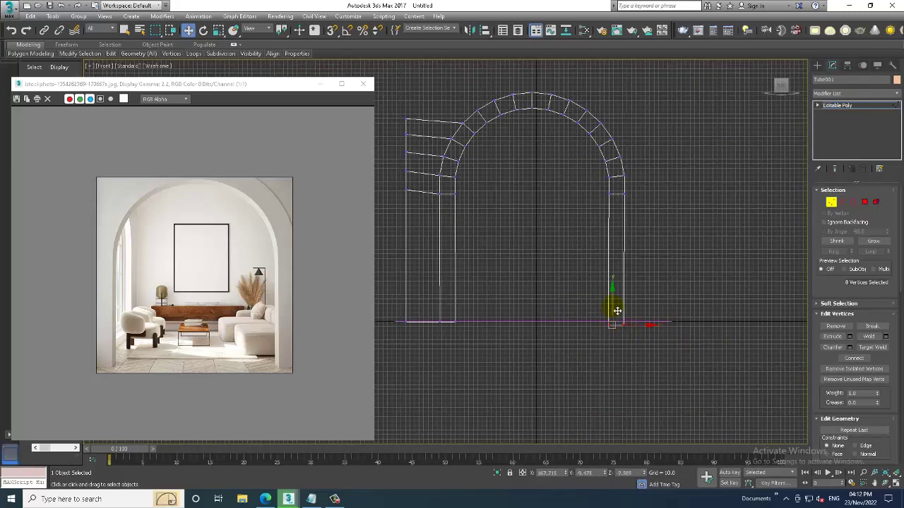
middle_click_drag(618, 307, 640, 335)
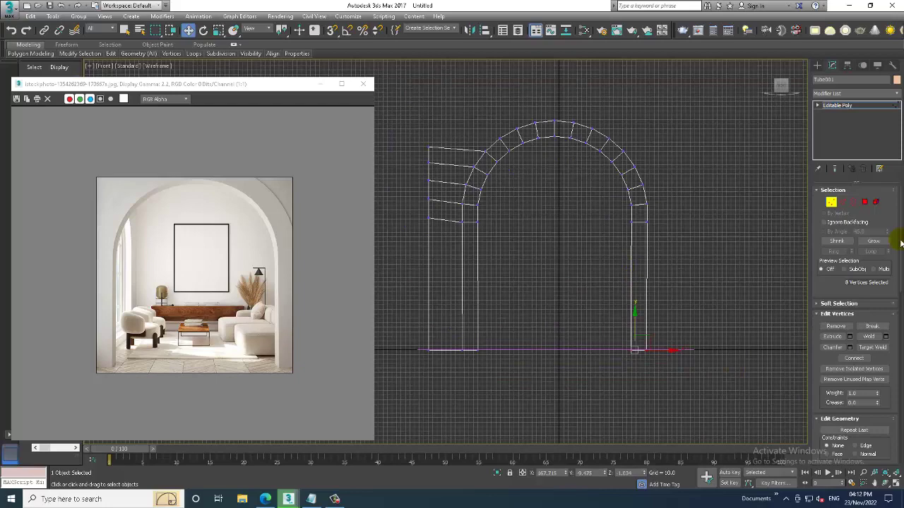
left_click(865, 203)
key("alt+w")
key("alt+w")
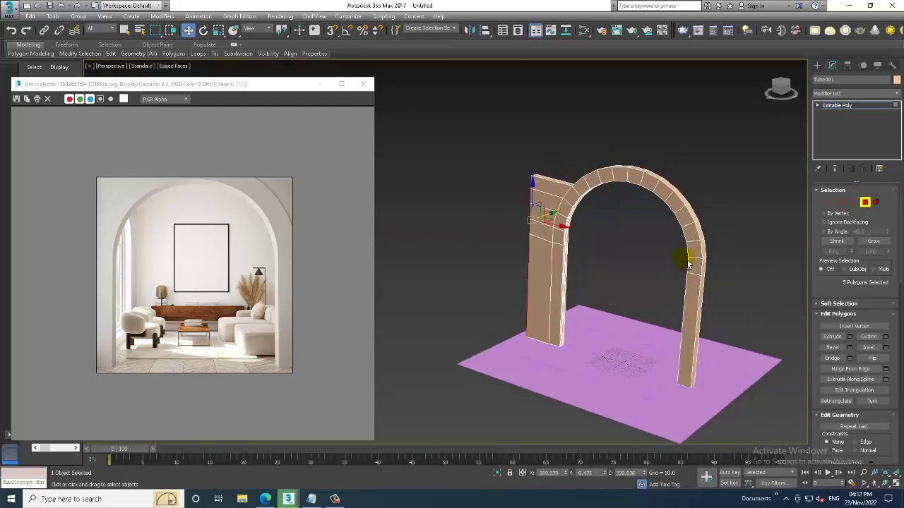
Select the right leg's outer polygons and extrude them 79.467.
middle_click_drag(689, 263, 682, 217, "alt")
left_click(685, 224)
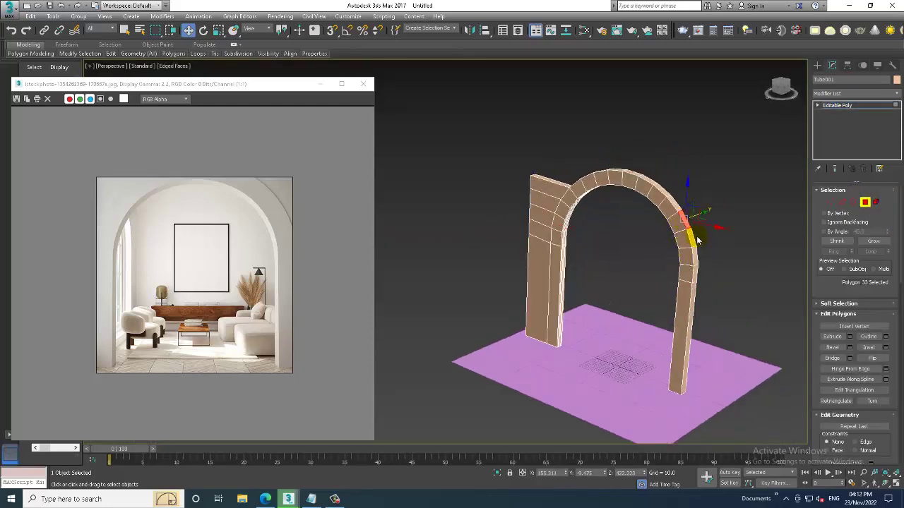
left_click(697, 301, "ctrl")
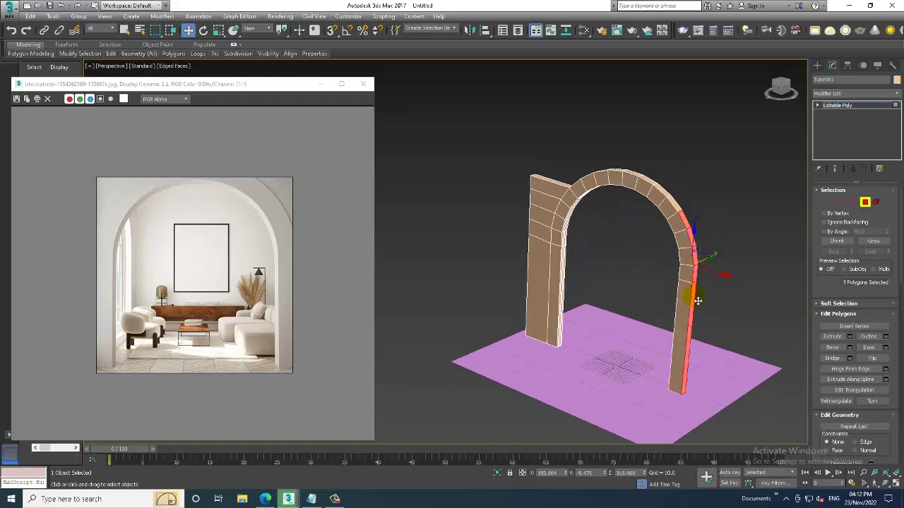
left_click(851, 338)
key("alt+w")
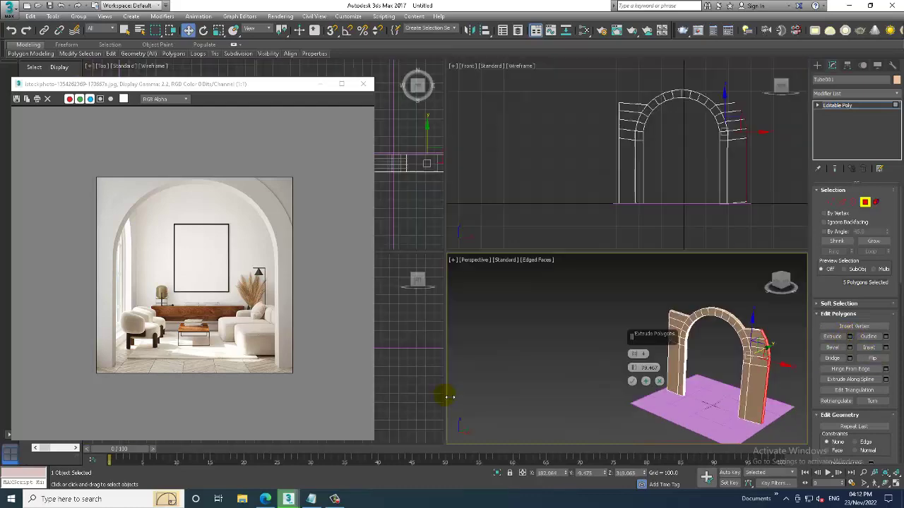
key("alt+w")
left_click(452, 282)
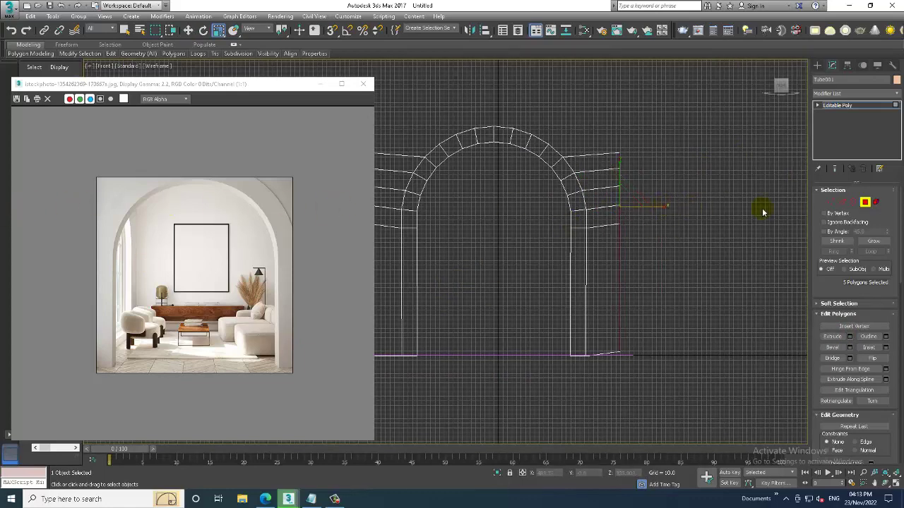
In the Front view, move the extruded edges so they sit horizontal.
key("w")
scroll(597, 263, "up", 2)
left_click_drag(635, 164, 640, 163)
scroll(640, 163, "down", 3)
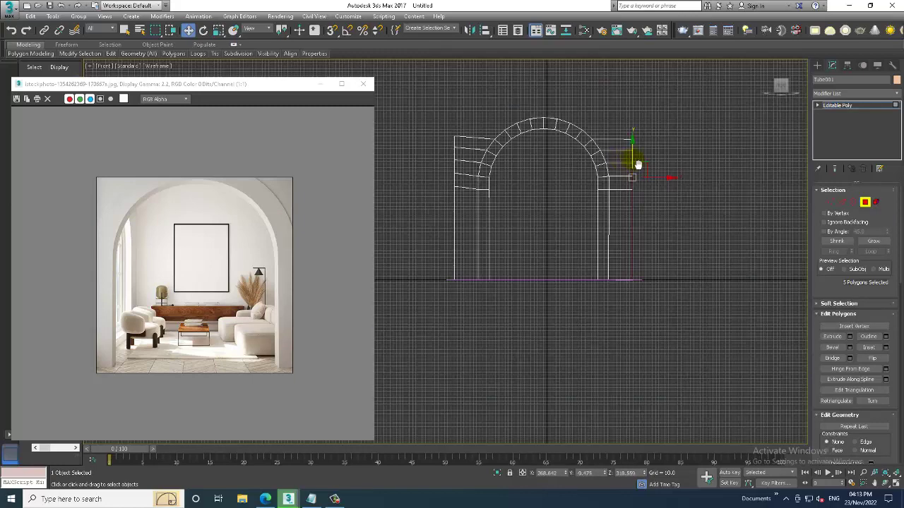
key("r")
key("w")
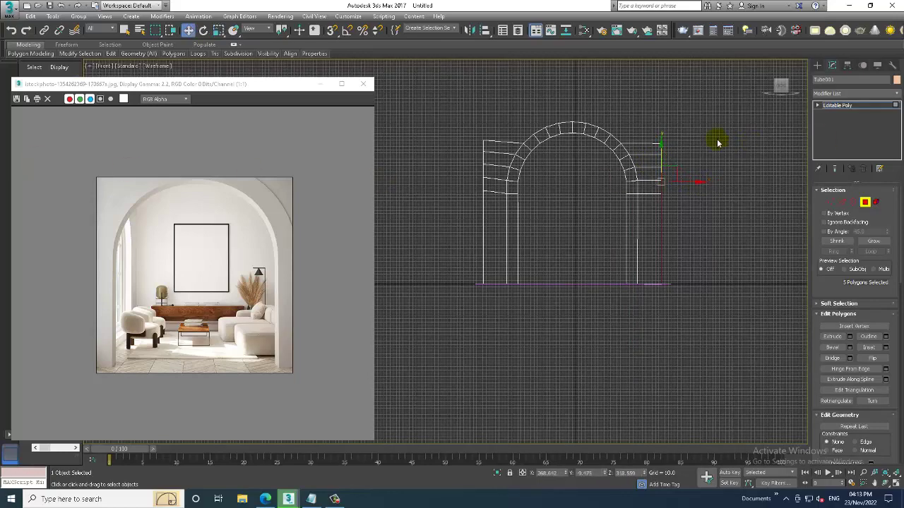
key("alt+w")
middle_click(631, 304)
key("alt+w")
Select polygons along the arch's outer top from a frontal perspective.
middle_click_drag(631, 304, 539, 252, "alt")
scroll(523, 274, "up", 5)
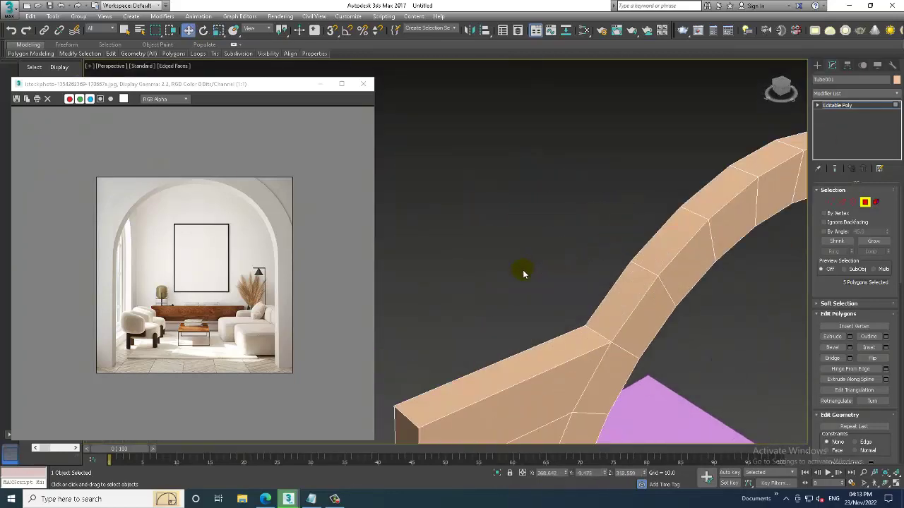
left_click_drag(582, 339, 769, 171)
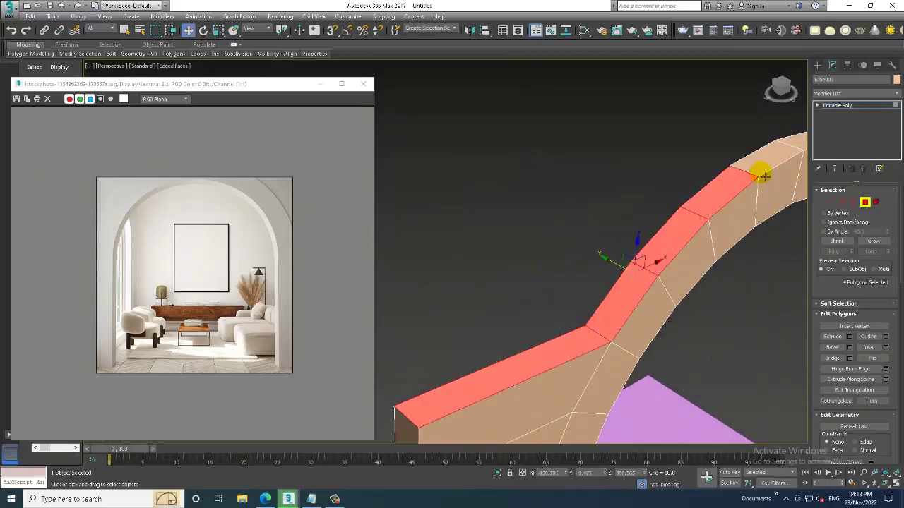
Add the remaining arch-top polygons to the selection.
middle_click_drag(769, 171, 567, 240)
left_click_drag(582, 225, 676, 262, "ctrl")
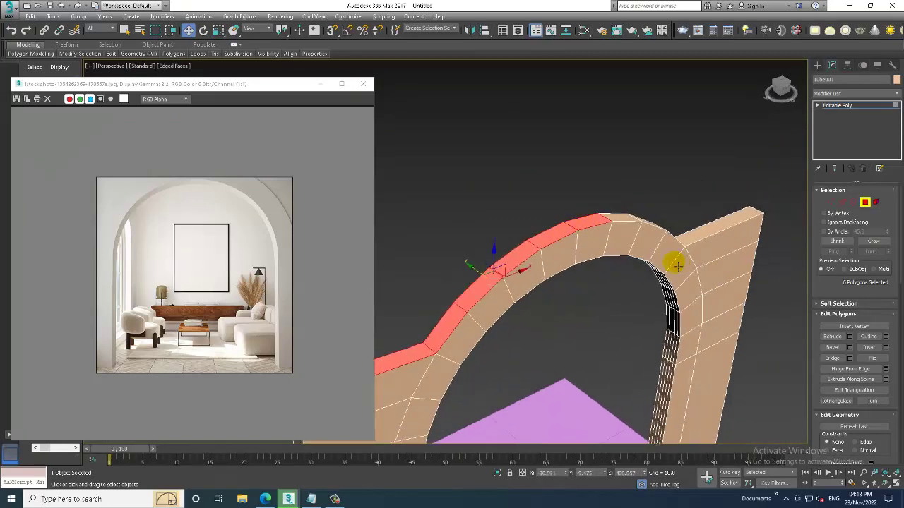
middle_click_drag(675, 262, 560, 251, "alt")
left_click_drag(560, 252, 641, 380, "ctrl")
mouse_move(641, 380)
middle_mouse_down("alt")
mouse_move(650, 349)
mouse_move(900, 361)
middle_mouse_up("alt")
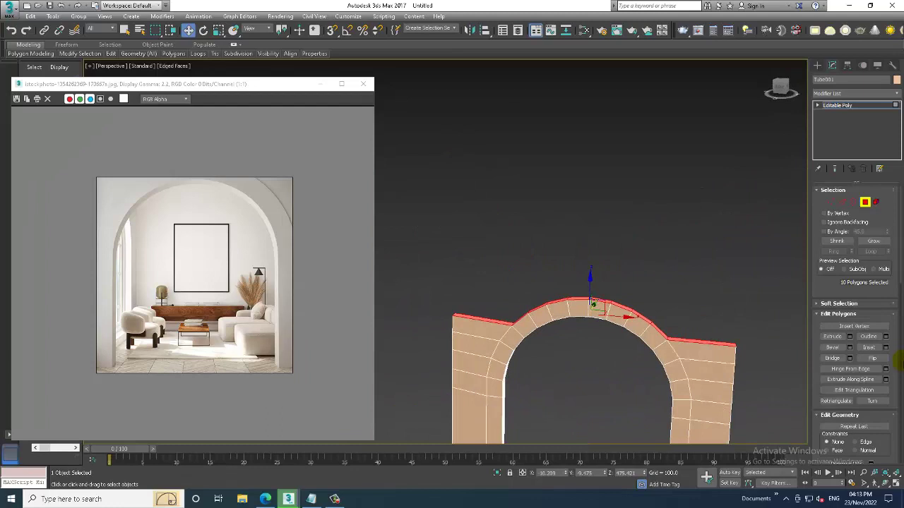
Extrude the arch-top polygons upward and scale them into a flat top edge.
left_click(849, 337)
left_click(450, 285)
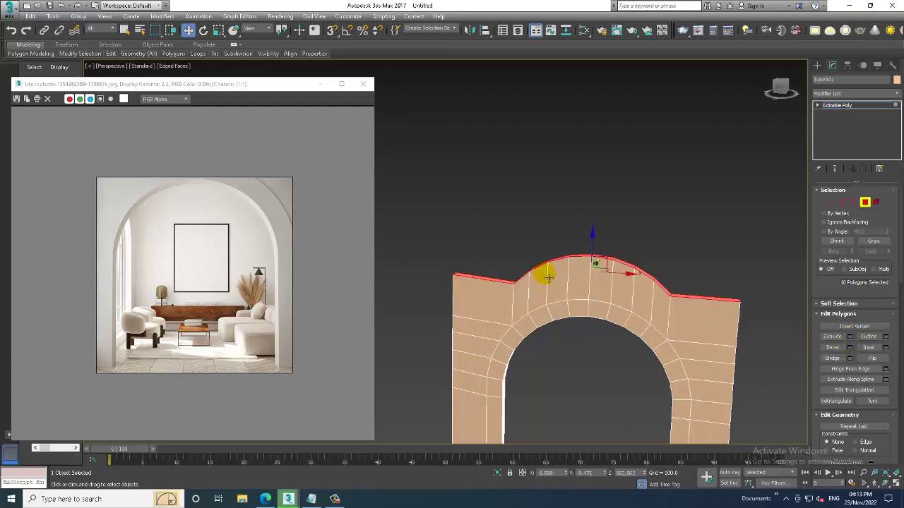
key("r")
left_click_drag(597, 233, 501, 174)
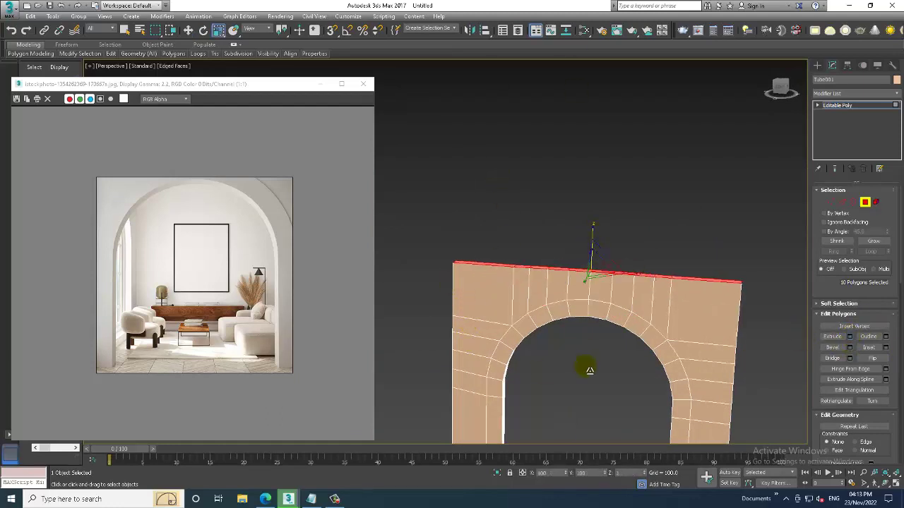
left_click(650, 314)
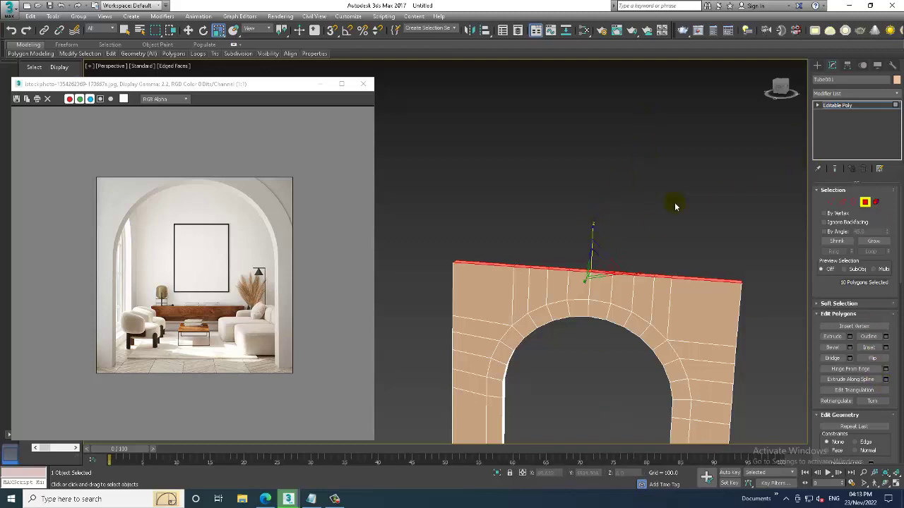
Select the inner-face polygon at the bottom of the arch's left leg.
key("w")
mouse_move(631, 292)
middle_mouse_down("alt")
mouse_move(658, 296)
mouse_move(675, 236)
middle_mouse_up("alt")
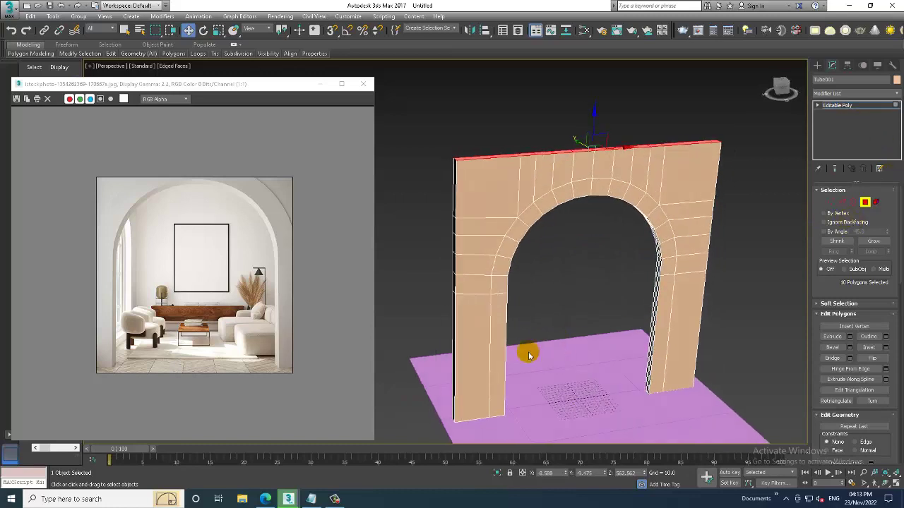
scroll(528, 355, "up", 5)
left_click(487, 293)
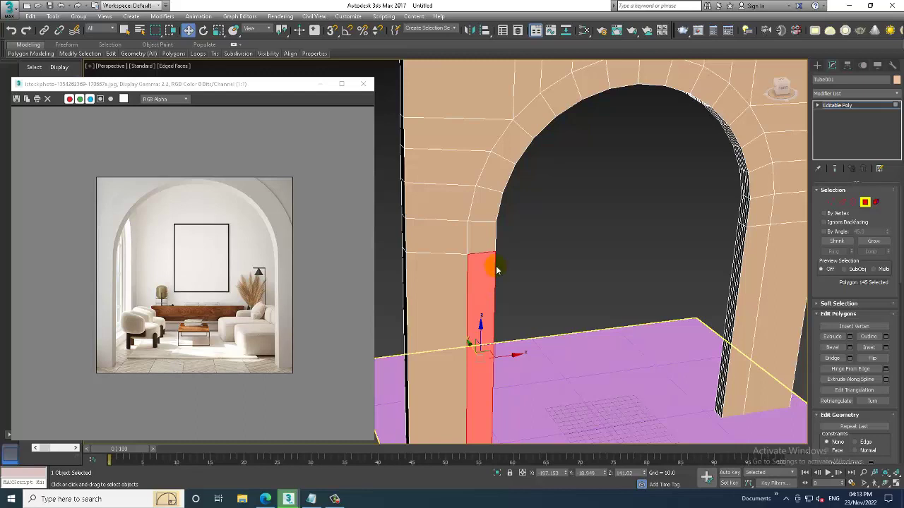
Select the 18-face loop around the opening and extrude it about 6.146.
mouse_move(503, 271)
left_mouse_down("ctrl")
mouse_move(485, 202)
mouse_move(495, 167)
mouse_move(541, 115)
mouse_move(619, 70)
mouse_move(714, 84)
mouse_move(761, 170)
mouse_move(755, 149)
mouse_move(753, 254)
mouse_move(703, 274)
left_mouse_up("ctrl")
middle_click_drag(702, 274, 660, 250, "alt")
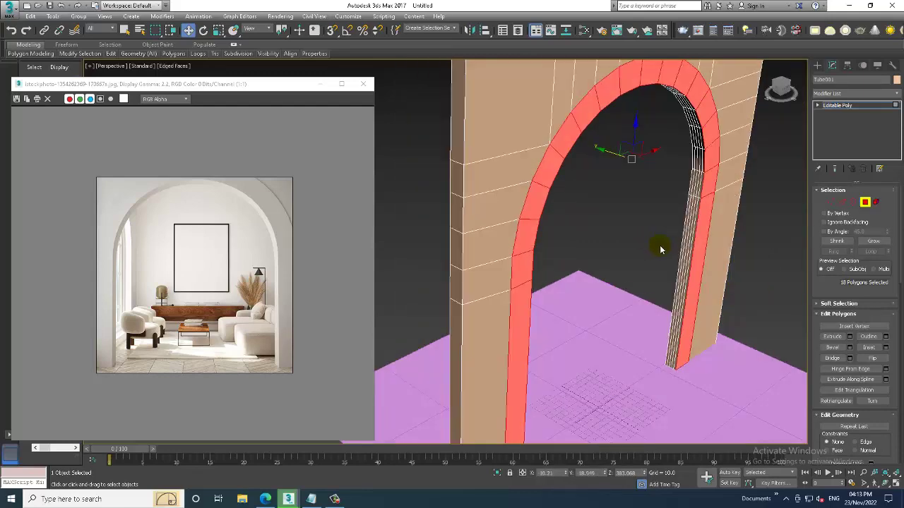
left_click(851, 337)
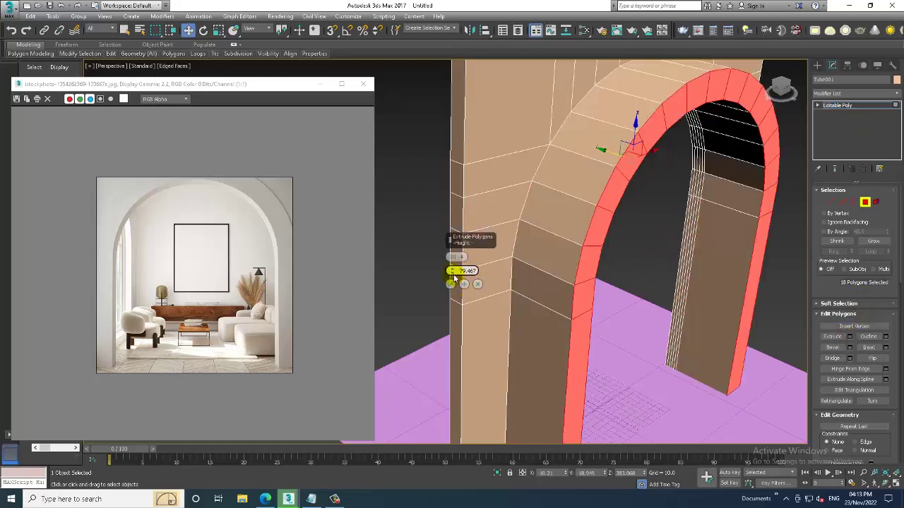
mouse_move(455, 280)
left_mouse_down()
mouse_move(484, 428)
mouse_move(525, 71)
mouse_move(541, 91)
mouse_move(532, 75)
left_mouse_up()
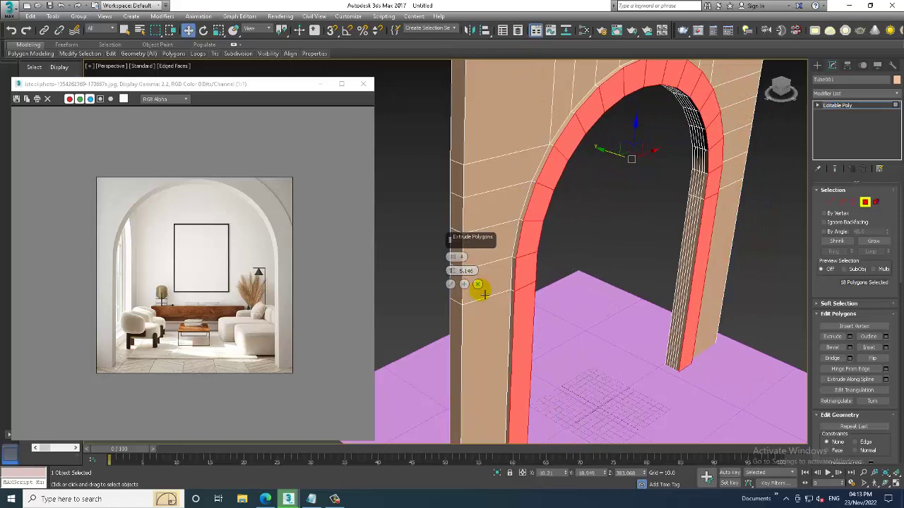
left_click(450, 284)
Clear the polygon selection and view the trimmed arch from an angled side.
left_click(707, 209)
scroll(652, 205, "up", 3)
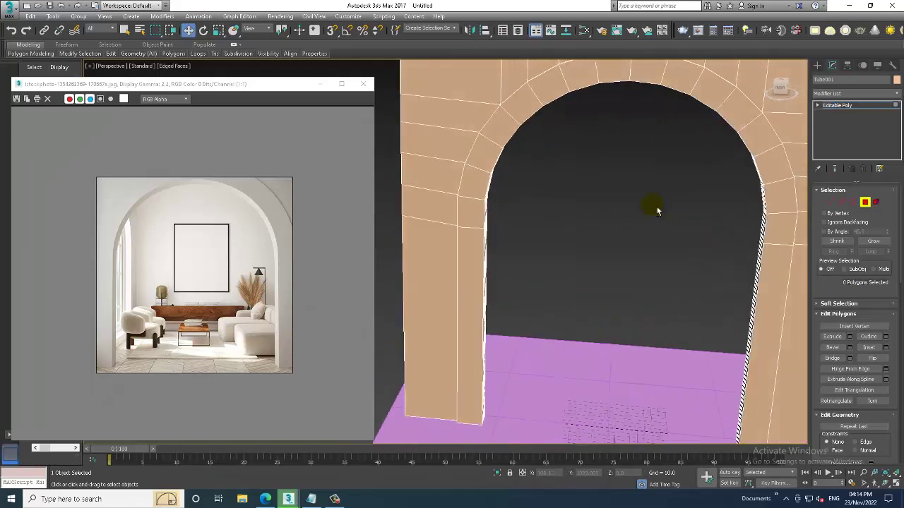
scroll(665, 203, "up", 2)
scroll(665, 204, "down", 3)
mouse_move(683, 184)
middle_mouse_down("alt")
mouse_move(658, 177)
mouse_move(656, 160)
middle_mouse_up("alt")
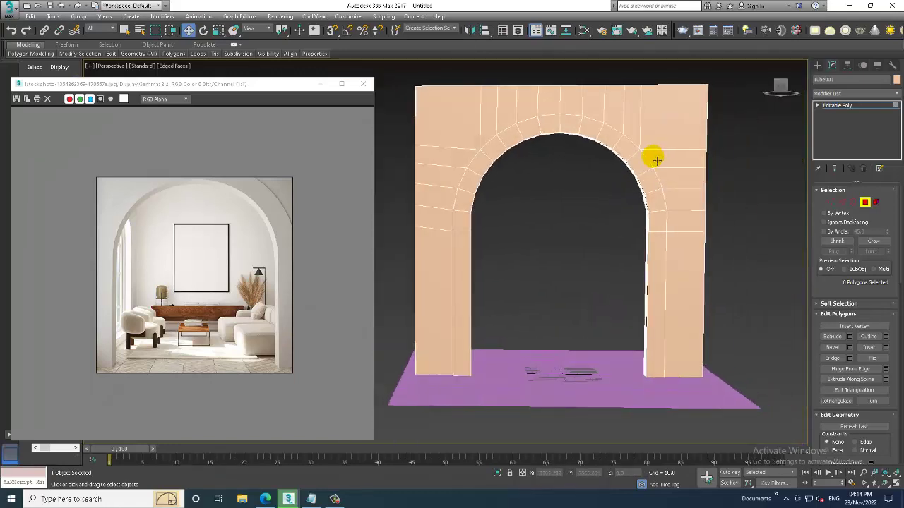
scroll(639, 158, "up", 3)
scroll(657, 145, "down", 2)
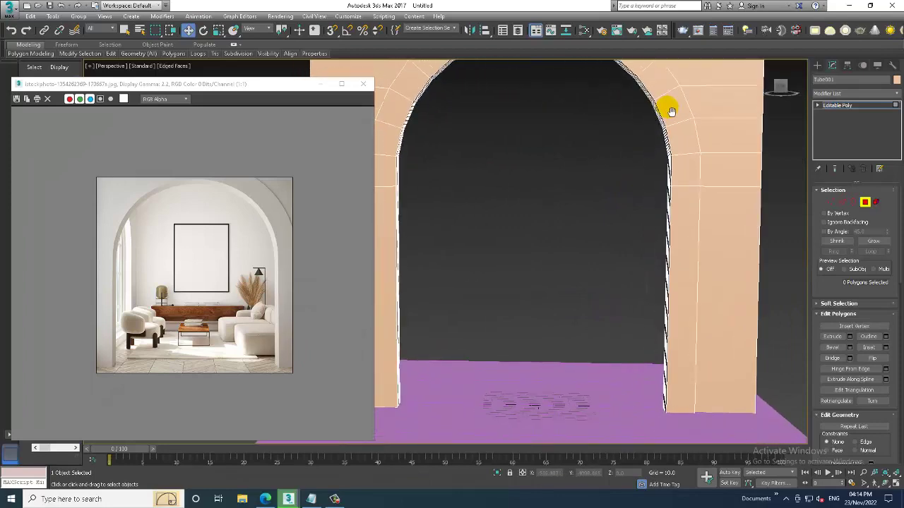
scroll(668, 107, "down", 2)
middle_click_drag(605, 231, 694, 256, "alt")
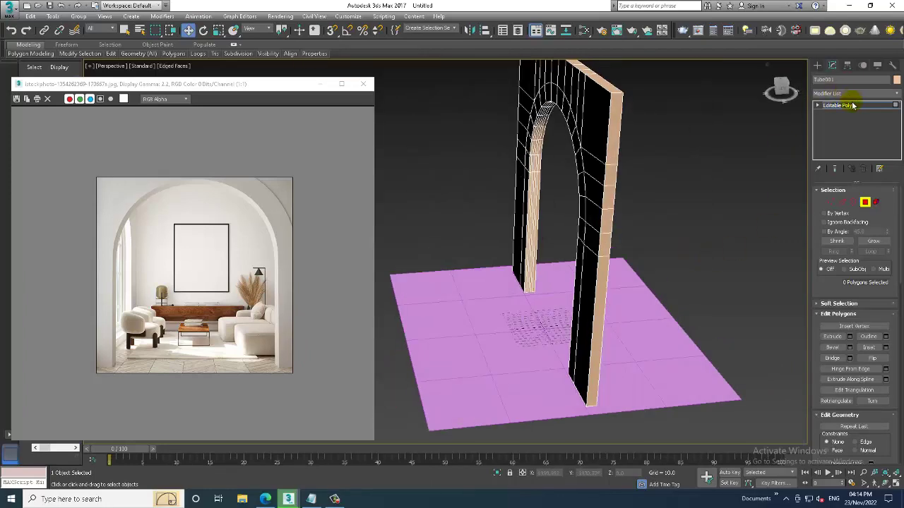
Set Plane001's Length and Width Segs to 1 and convert it to Editable Poly.
left_click(853, 106)
mouse_move(510, 197)
middle_mouse_down("alt")
mouse_move(629, 201)
mouse_move(426, 327)
mouse_move(565, 334)
middle_mouse_up("alt")
left_click(426, 327)
mouse_move(883, 227)
left_mouse_down()
mouse_move(894, 268)
mouse_move(887, 307)
left_mouse_up()
middle_click_drag(554, 335, 572, 316, "alt")
right_click(571, 316)
mouse_move(590, 417)
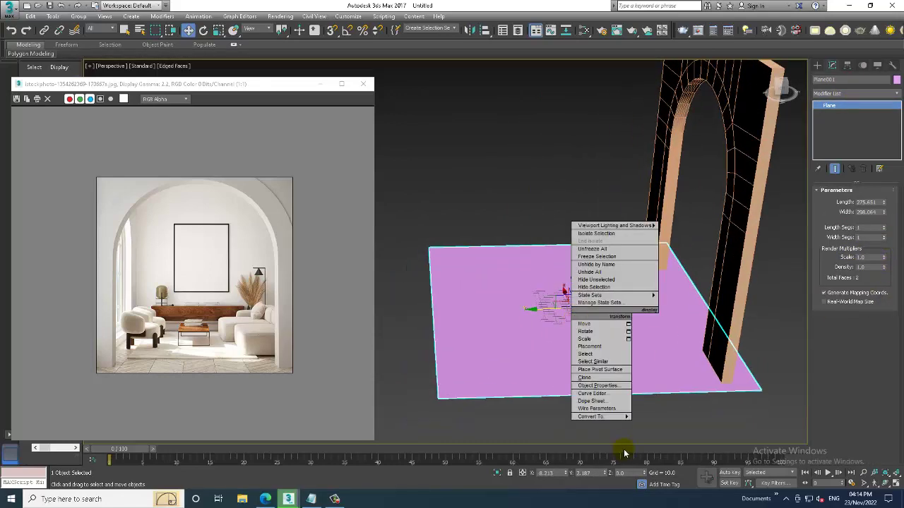
left_click(678, 424)
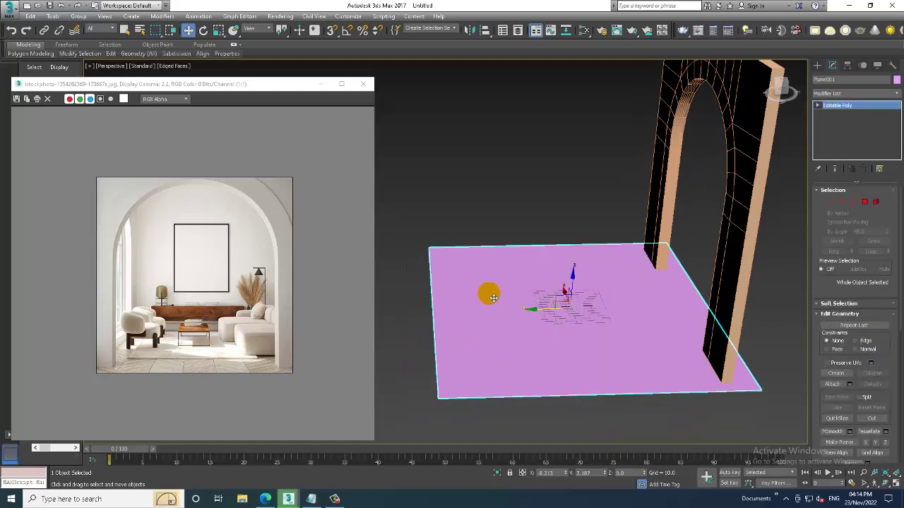
Move the floor's two left-edge vertices so that edge meets the arch's base.
left_click_drag(409, 226, 446, 406)
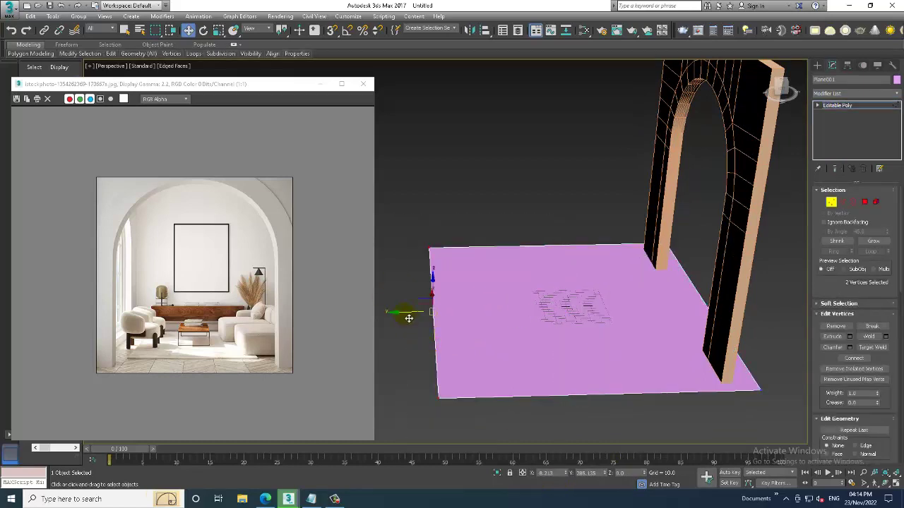
mouse_move(543, 284)
middle_mouse_down("alt")
mouse_move(704, 270)
mouse_move(511, 322)
middle_mouse_up("alt")
scroll(582, 317, "up", 4)
scroll(590, 311, "up", 1)
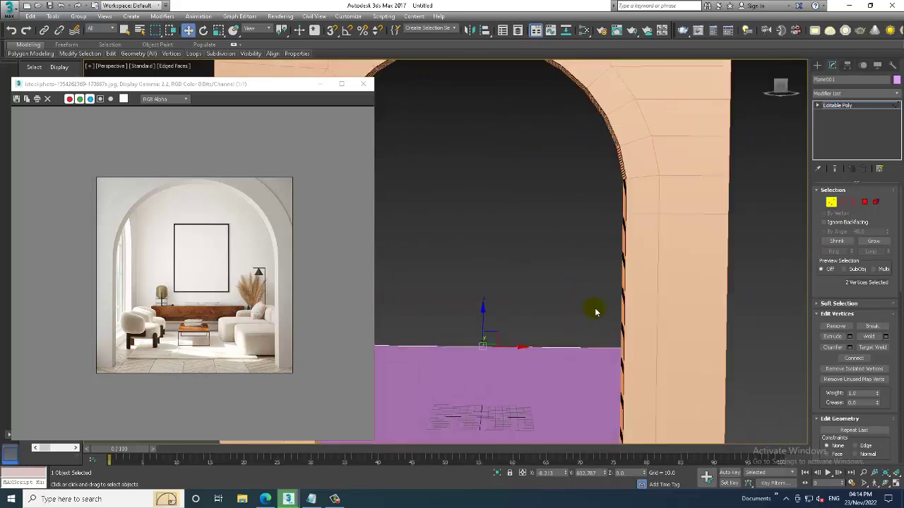
mouse_move(595, 312)
middle_mouse_down("alt")
mouse_move(645, 268)
mouse_move(623, 281)
mouse_move(627, 307)
middle_mouse_up("alt")
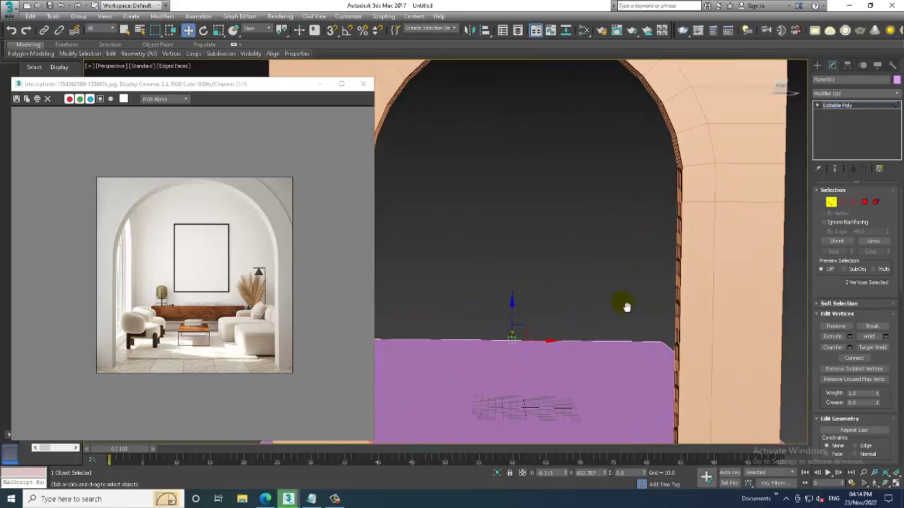
scroll(613, 305, "down", 4)
scroll(625, 276, "down", 2)
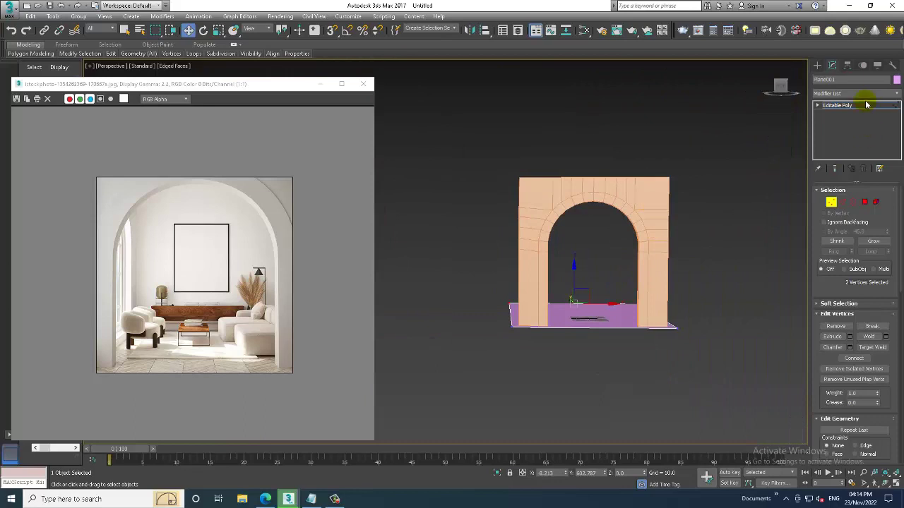
left_click(840, 105)
Scale the arch down slightly in height.
left_click(648, 201)
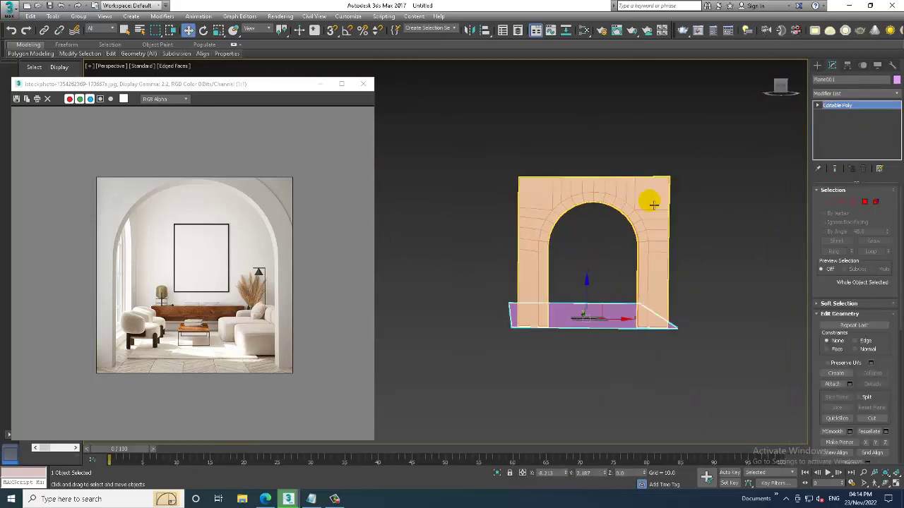
scroll(619, 213, "up", 3)
left_click_drag(561, 250, 568, 252)
scroll(572, 258, "down", 2)
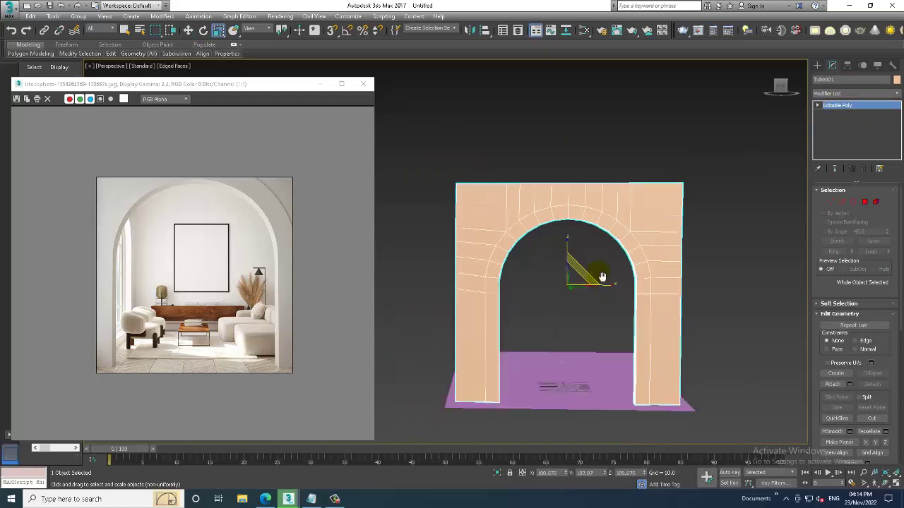
middle_click_drag(614, 264, 609, 289, "alt")
key("w")
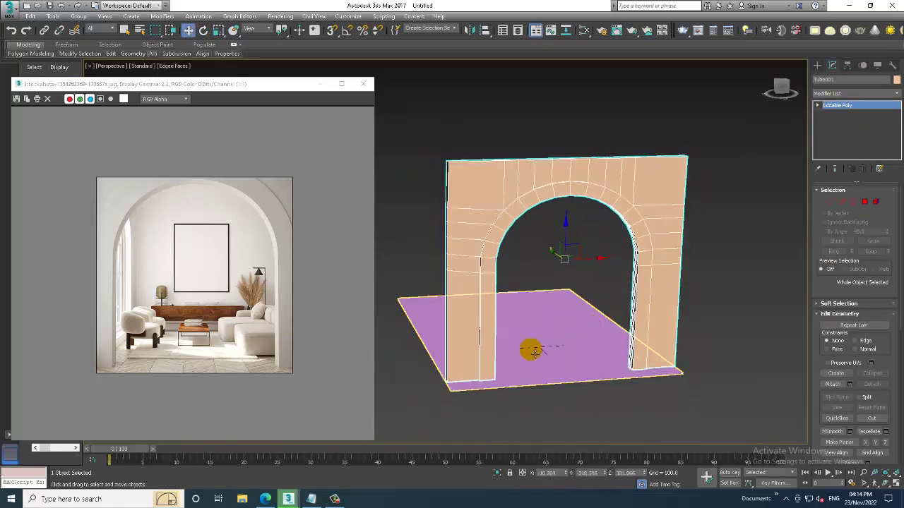
Scale the floor plane larger so it stretches well behind the arch.
left_click(544, 355)
key("r")
left_click_drag(538, 338, 545, 323)
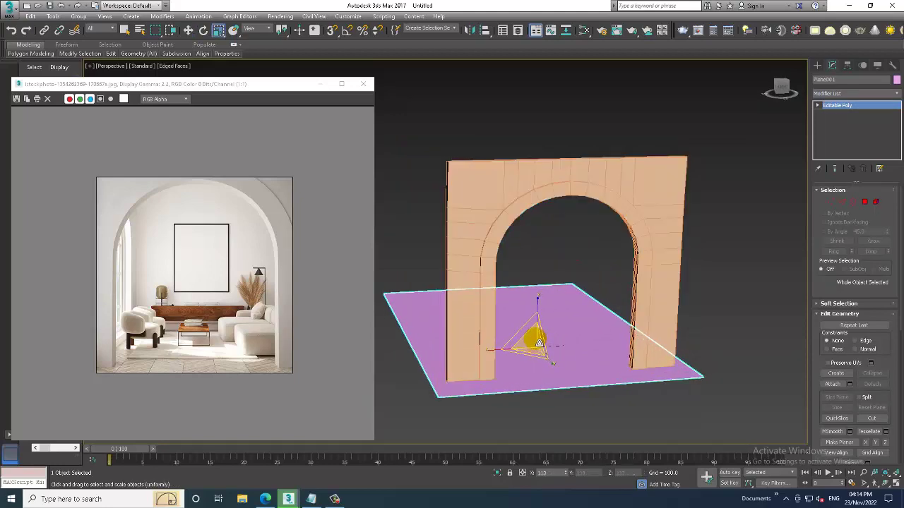
scroll(204, 261, "up", 2)
scroll(206, 269, "down", 2)
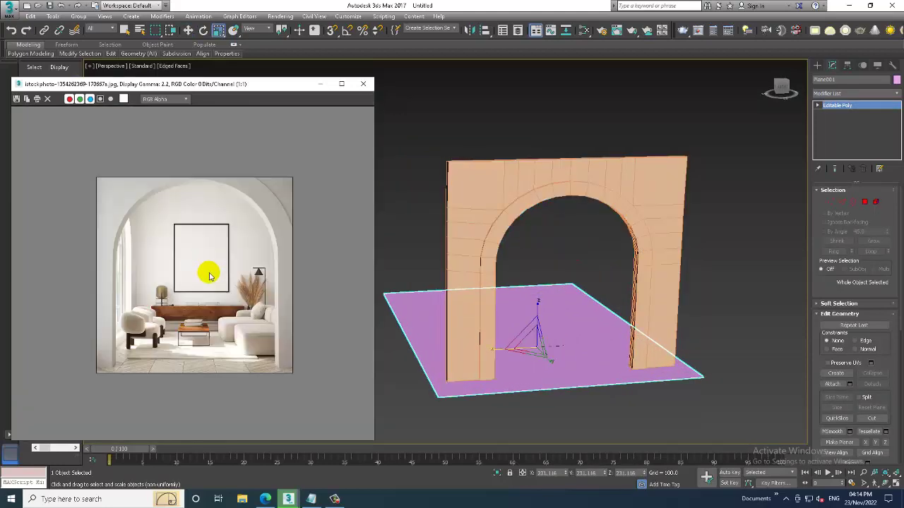
mouse_move(674, 229)
middle_mouse_down("alt")
mouse_move(659, 245)
mouse_move(672, 197)
mouse_move(688, 188)
mouse_move(701, 209)
mouse_move(652, 204)
mouse_move(571, 266)
middle_mouse_up("alt")
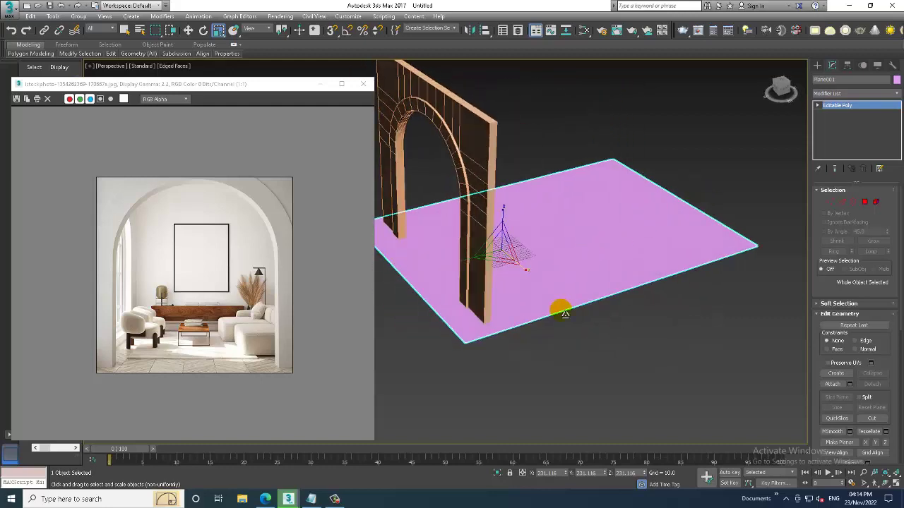
mouse_move(579, 305)
middle_mouse_down("alt")
mouse_move(601, 306)
mouse_move(560, 282)
mouse_move(459, 159)
middle_mouse_up("alt")
left_click_drag(459, 158, 219, 51)
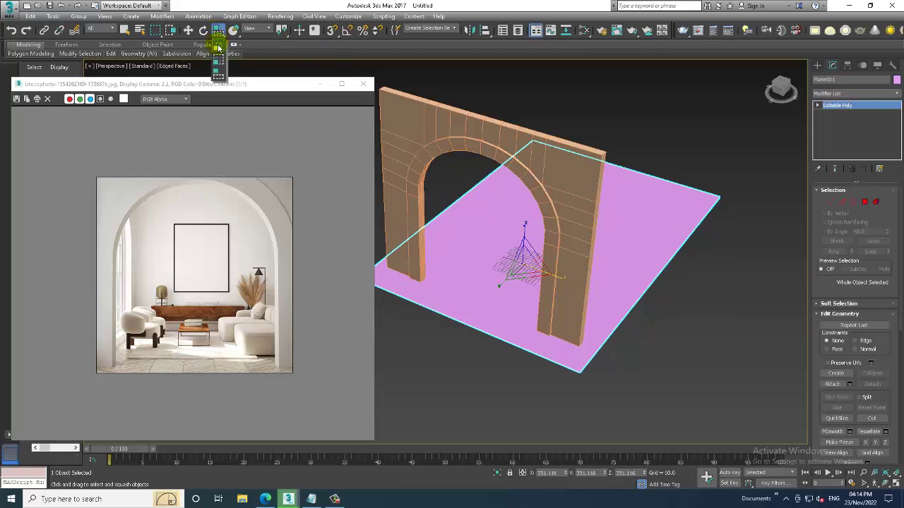
left_click_drag(565, 283, 577, 284)
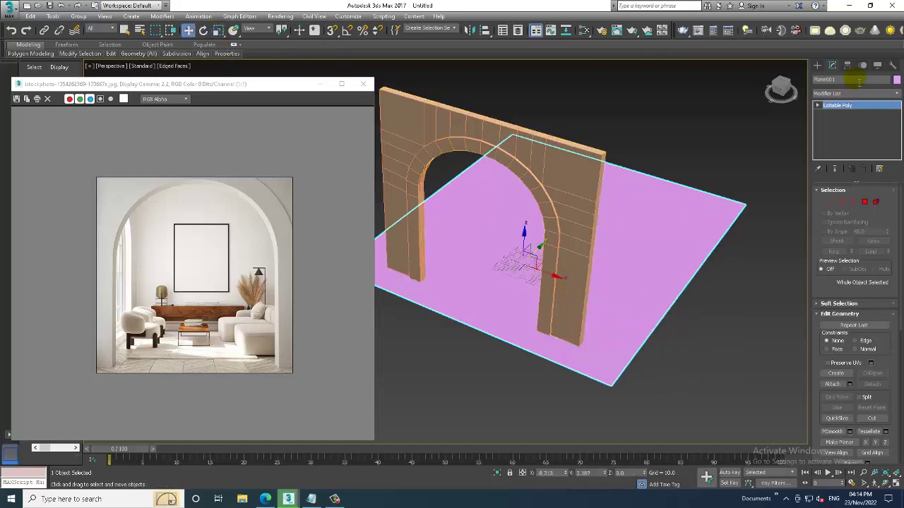
left_click(818, 65)
Draw Box001 as a tall thin wall along the floor's right edge.
left_click(836, 122)
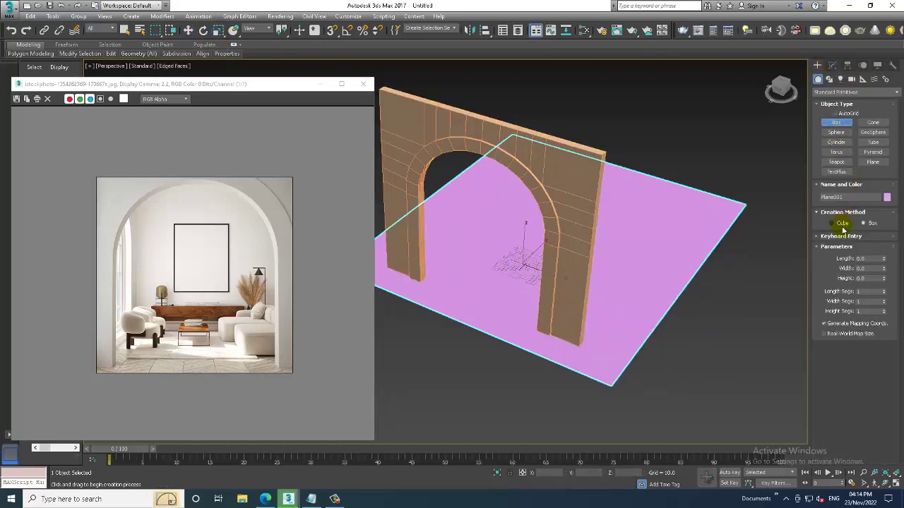
left_click_drag(619, 387, 747, 195)
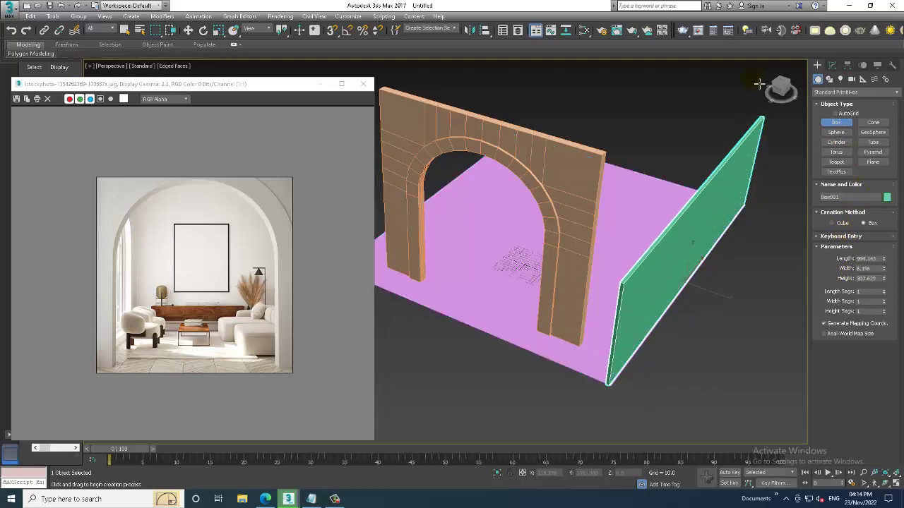
middle_click_drag(750, 125, 703, 208, "alt")
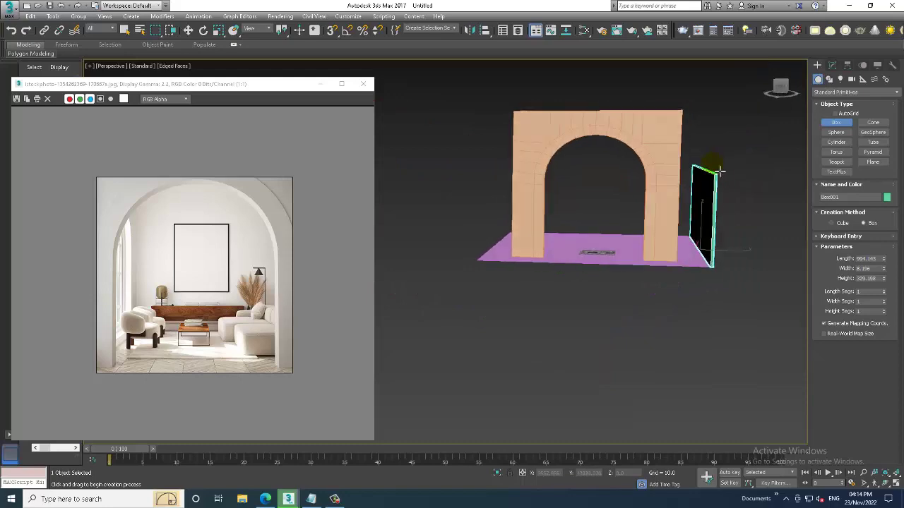
key("w")
key("r")
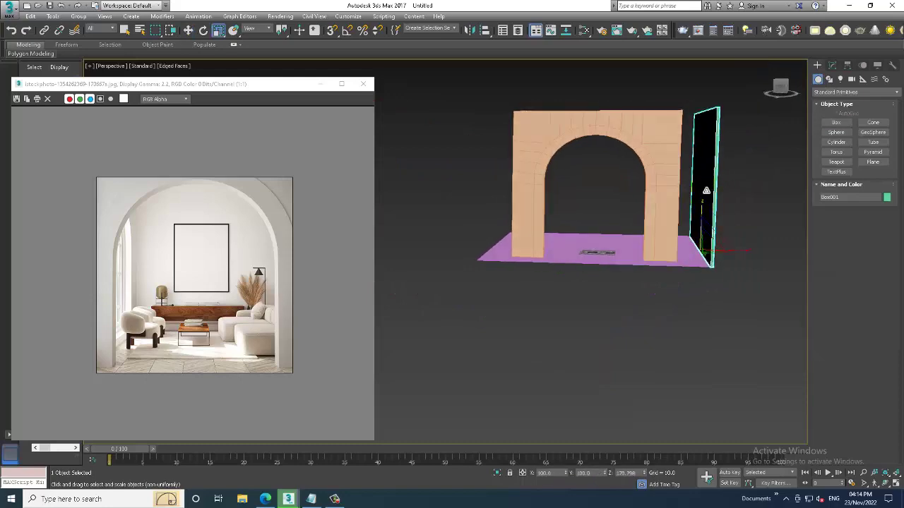
Copy the side wall to the floor's left edge as Box002.
scroll(706, 191, "up", 2)
mouse_move(683, 202)
middle_mouse_down("alt")
mouse_move(706, 208)
mouse_move(724, 263)
middle_mouse_up("alt")
scroll(707, 208, "up", 3)
scroll(708, 212, "down", 3)
key("w")
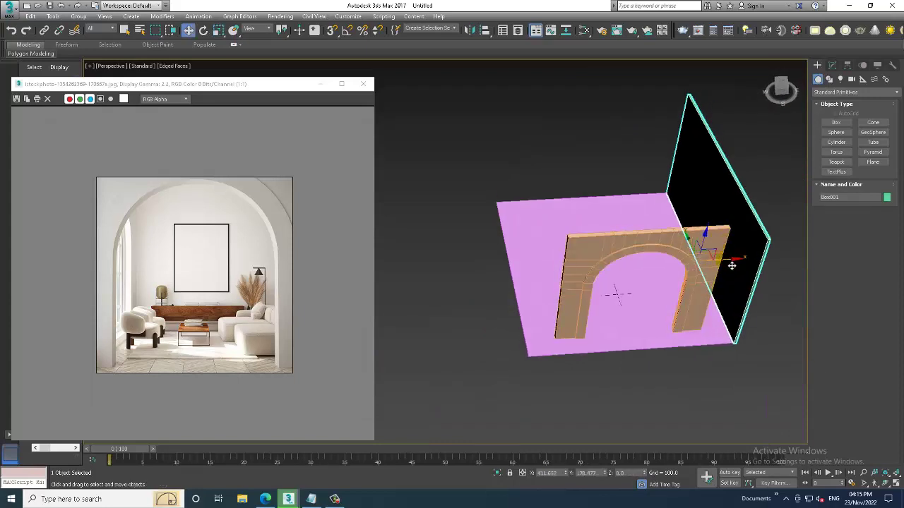
left_click_drag(731, 266, 546, 289, "shift")
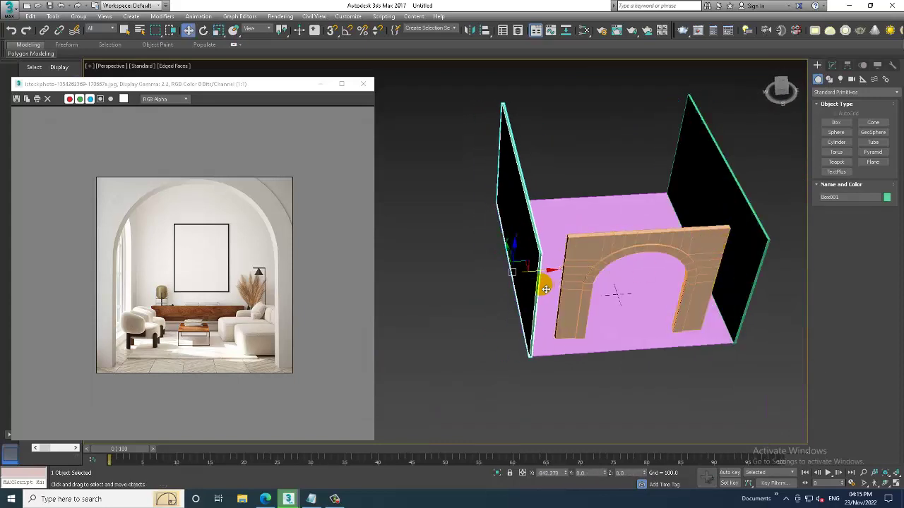
left_click(463, 291)
Zoom in frontally on the room and select the Tube001 arch.
middle_click_drag(692, 282, 708, 245, "alt")
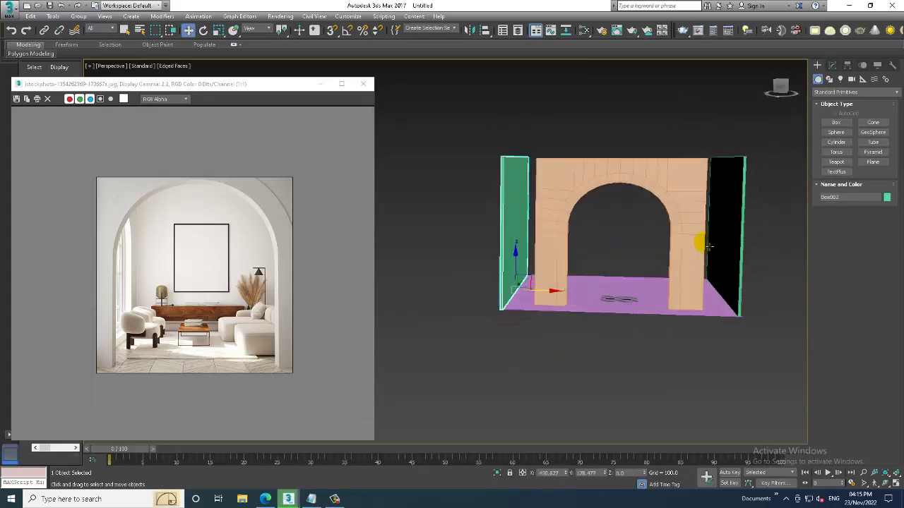
scroll(706, 245, "up", 2)
scroll(692, 268, "up", 1)
left_click(691, 230)
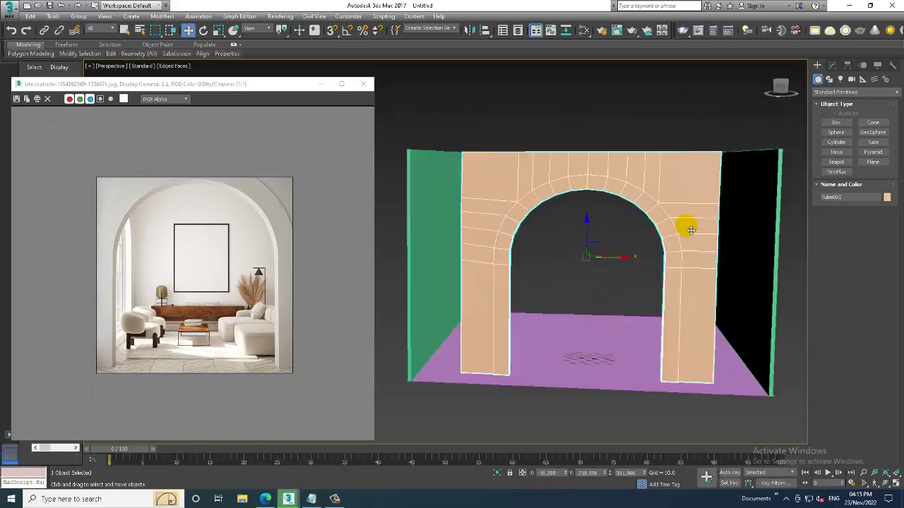
Move the arch's right-edge vertices outward to meet the right side wall.
key("1")
left_click_drag(777, 117, 709, 381)
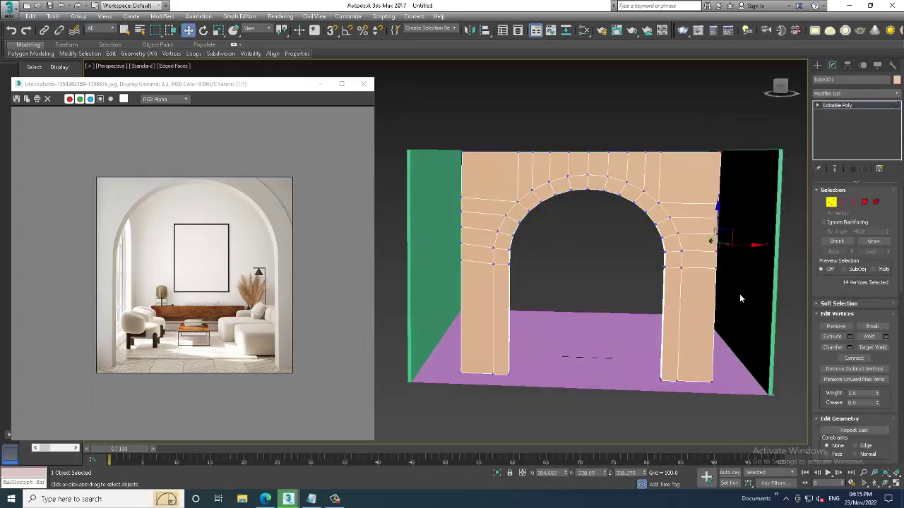
left_click_drag(747, 252, 803, 249)
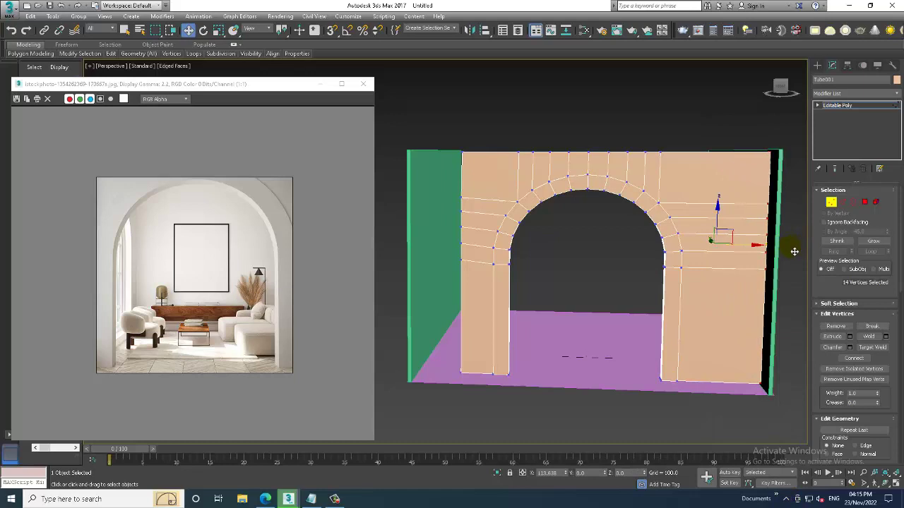
Move the arch's left-edge vertices onto the green left wall and return to object level.
middle_click_drag(686, 217, 447, 140, "alt")
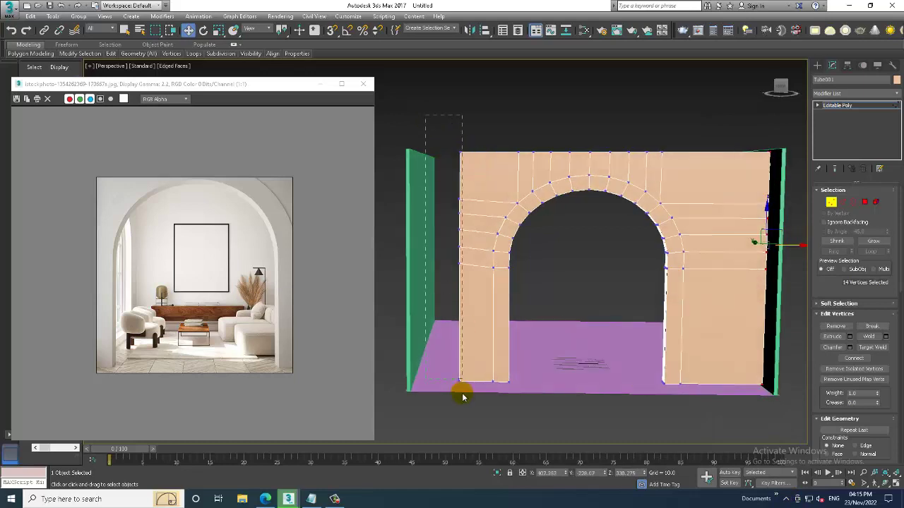
left_click_drag(426, 115, 463, 397)
left_click_drag(495, 243, 417, 240)
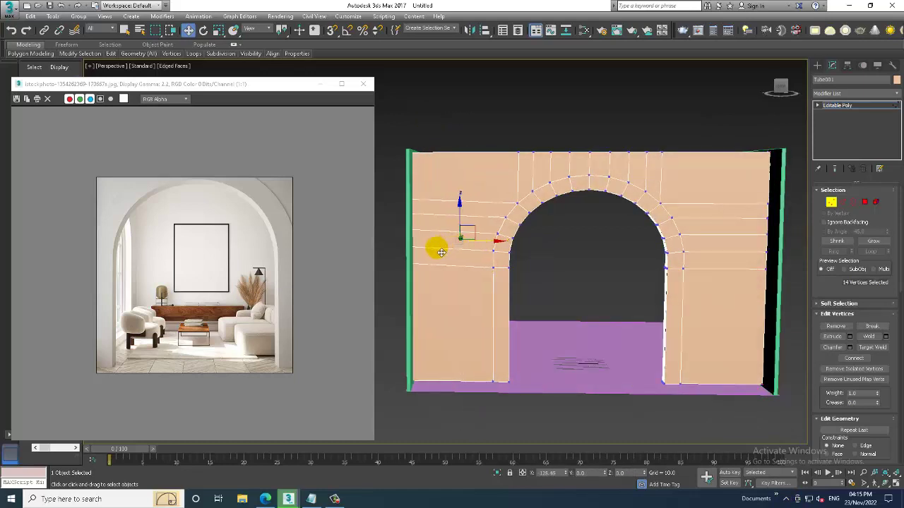
mouse_move(549, 290)
middle_mouse_down("alt")
mouse_move(586, 283)
mouse_move(851, 114)
middle_mouse_up("alt")
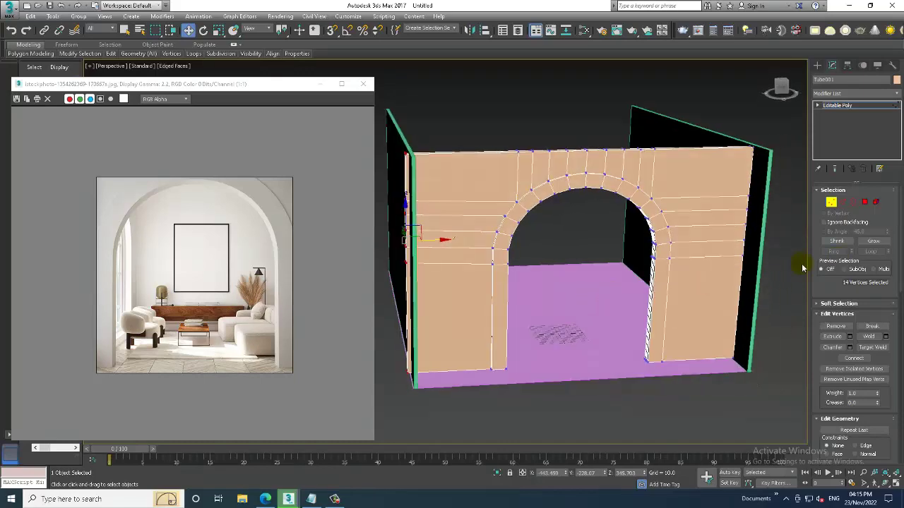
left_click(850, 108)
mouse_move(607, 191)
middle_mouse_down("alt")
mouse_move(551, 226)
mouse_move(582, 263)
mouse_move(644, 248)
middle_mouse_up("alt")
Convert both long walls to Editable Poly and attach the front wall to the back wall.
left_click(582, 264)
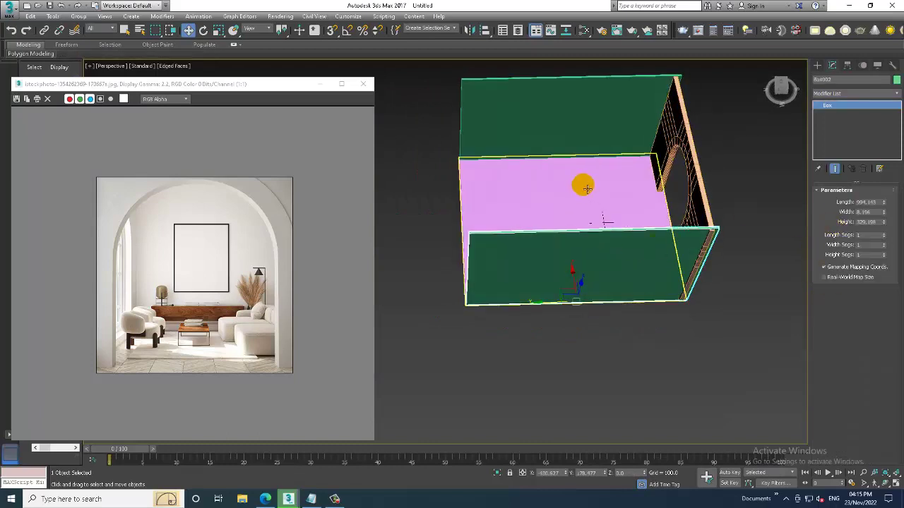
left_click(537, 125, "ctrl")
right_click(534, 122)
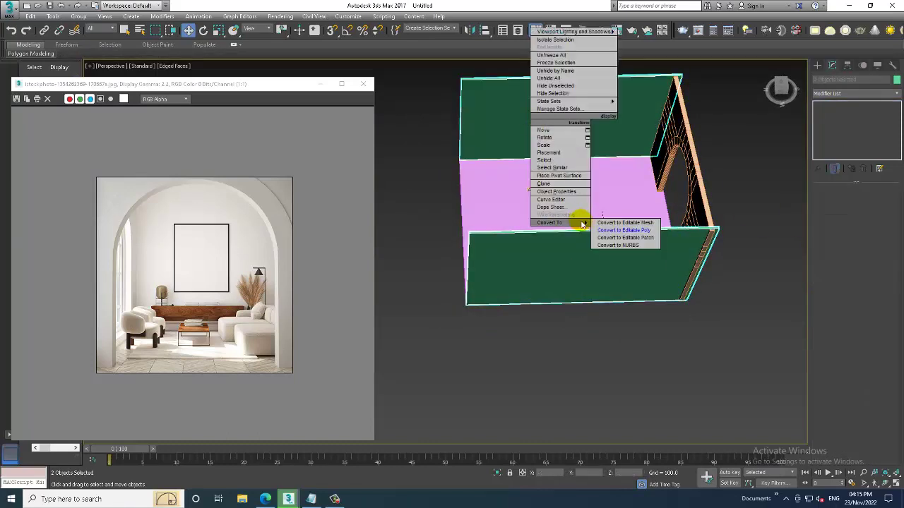
left_click(644, 228)
left_click(515, 189)
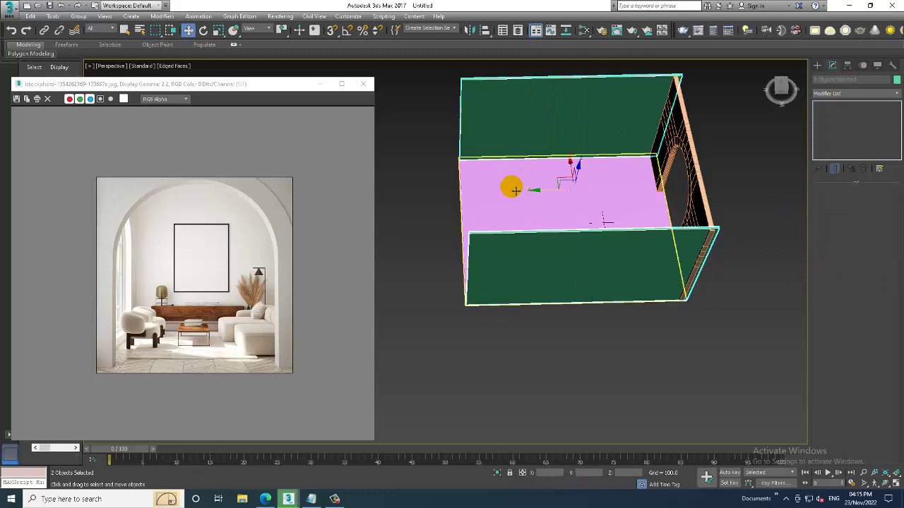
left_click(531, 112)
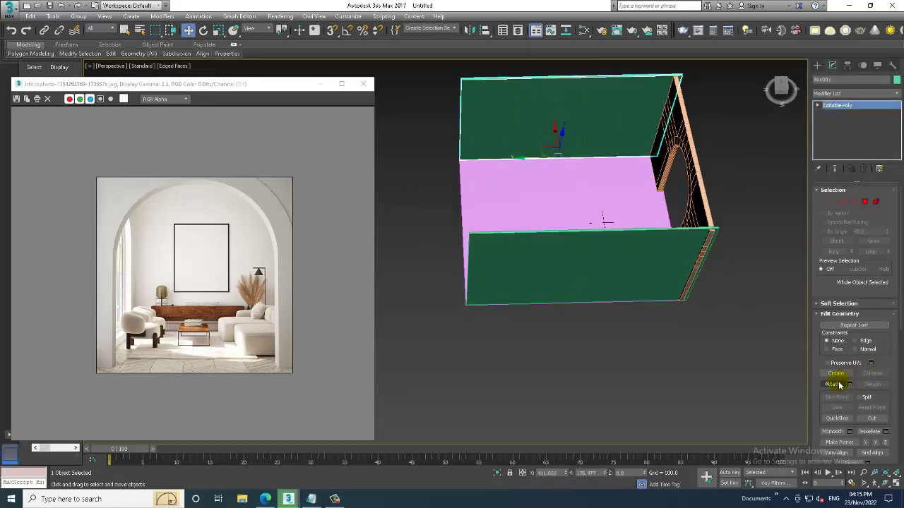
left_click(839, 384)
left_click(579, 256)
Connect the selected edges running across both walls with a new edge.
key("2")
left_click(550, 191)
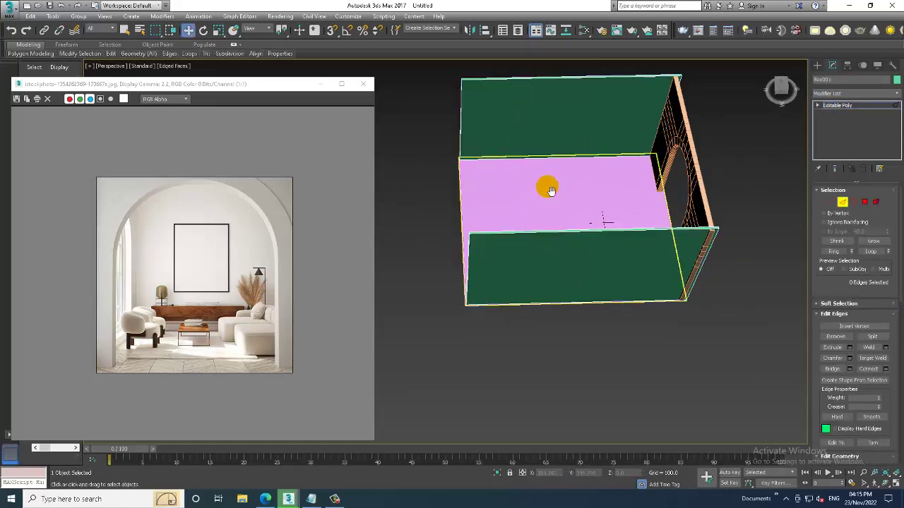
middle_click_drag(551, 191, 518, 262)
left_click_drag(513, 471, 513, 470)
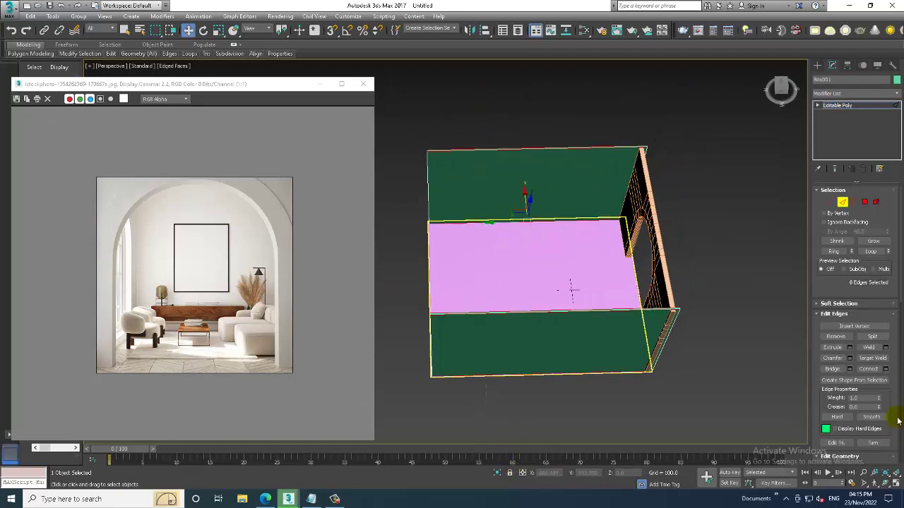
left_click(884, 369)
left_click(450, 298)
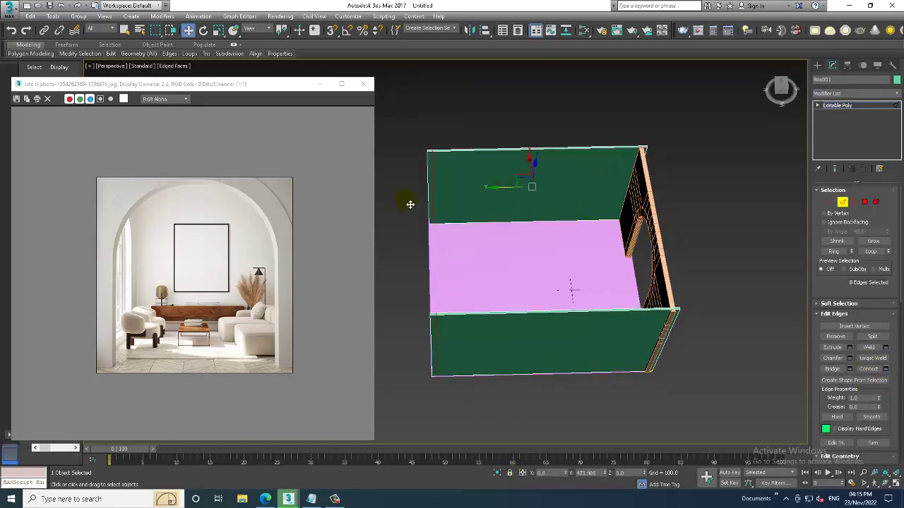
At polygon level, select the thin end face of a wall.
middle_click_drag(409, 204, 466, 196, "alt")
key("4")
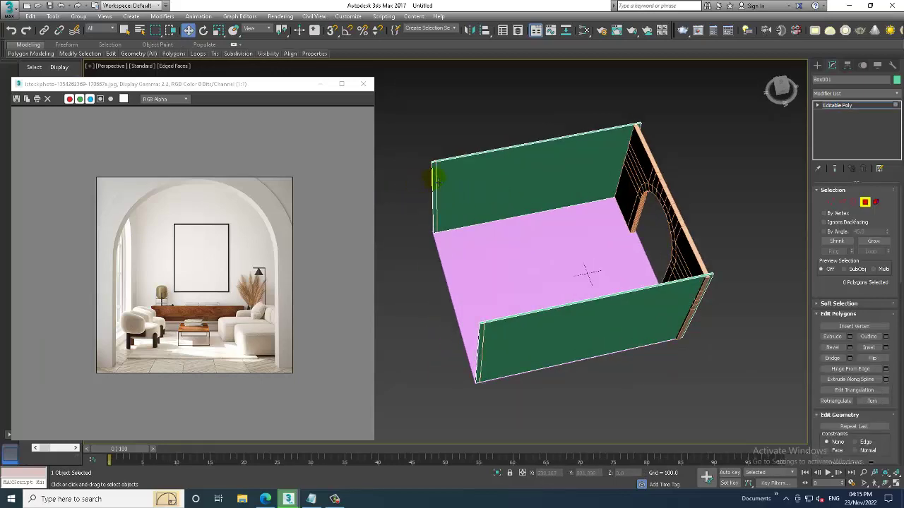
scroll(442, 246, "up", 5)
scroll(580, 226, "down", 4)
scroll(550, 282, "up", 5)
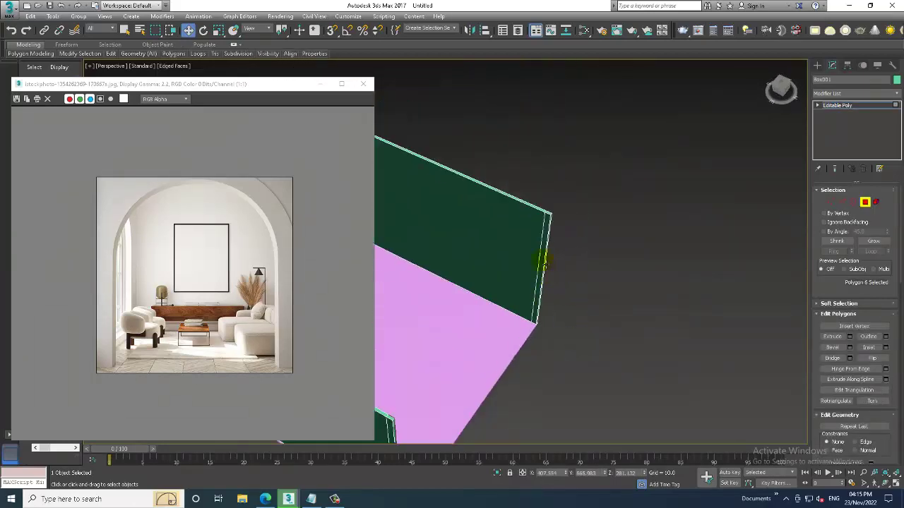
left_click(542, 261, "ctrl")
scroll(735, 339, "down", 3)
scroll(735, 339, "down", 4)
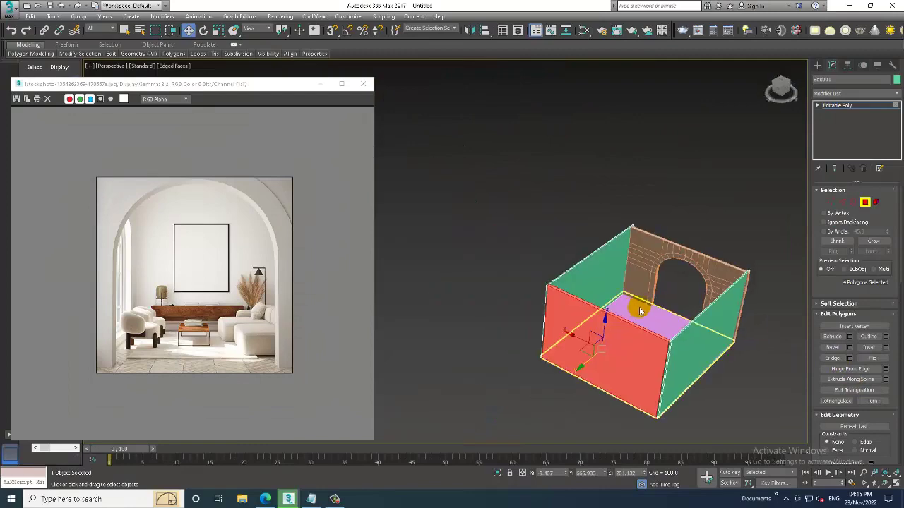
mouse_move(734, 339)
middle_mouse_down("alt")
mouse_move(673, 303)
mouse_move(649, 258)
mouse_move(683, 273)
middle_mouse_up("alt")
scroll(642, 279, "up", 2)
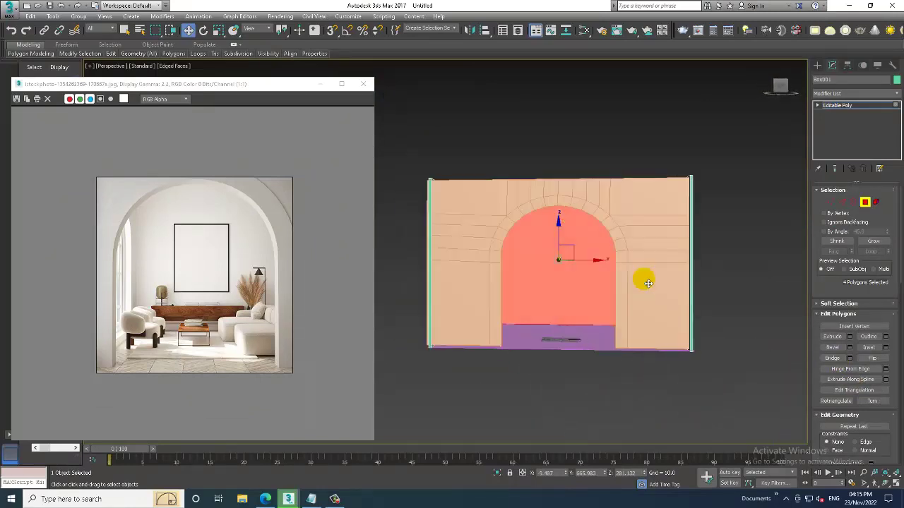
Begin saving the scene and browse to DATA (E:) > STAFF and a personal subfolder.
left_click(839, 105)
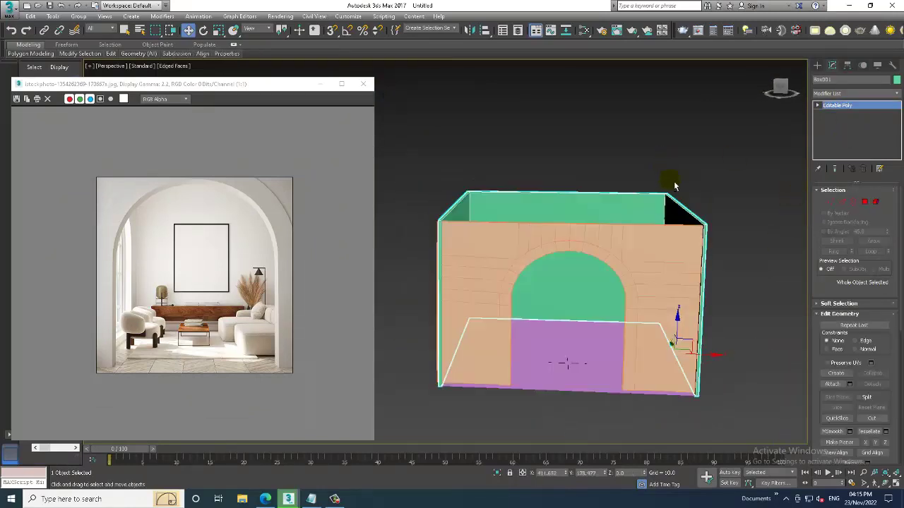
mouse_move(670, 178)
middle_mouse_down("alt")
mouse_move(686, 268)
mouse_move(663, 263)
middle_mouse_up("alt")
key("ctrl+s")
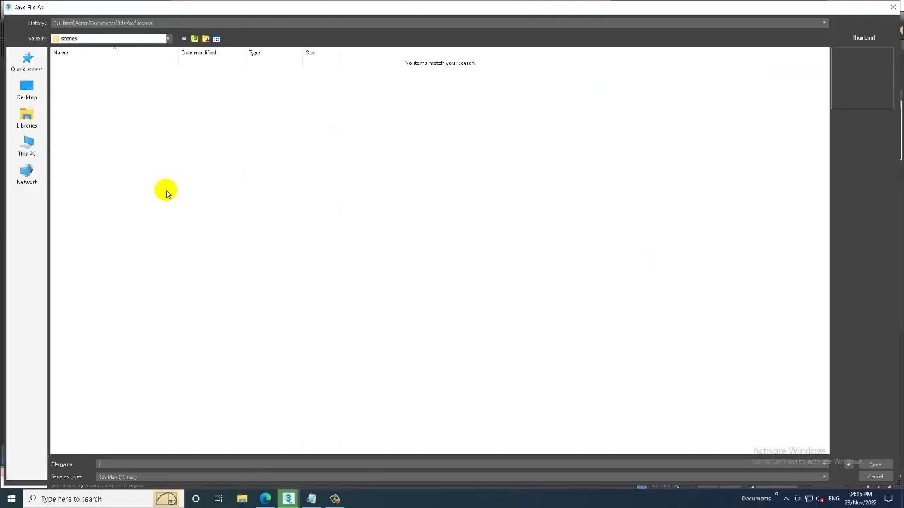
left_click(27, 145)
double_click(188, 109)
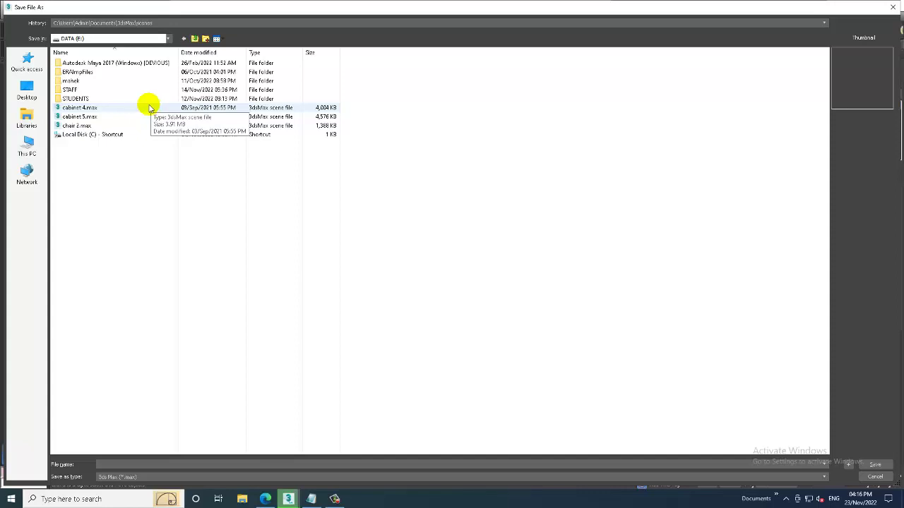
double_click(76, 90)
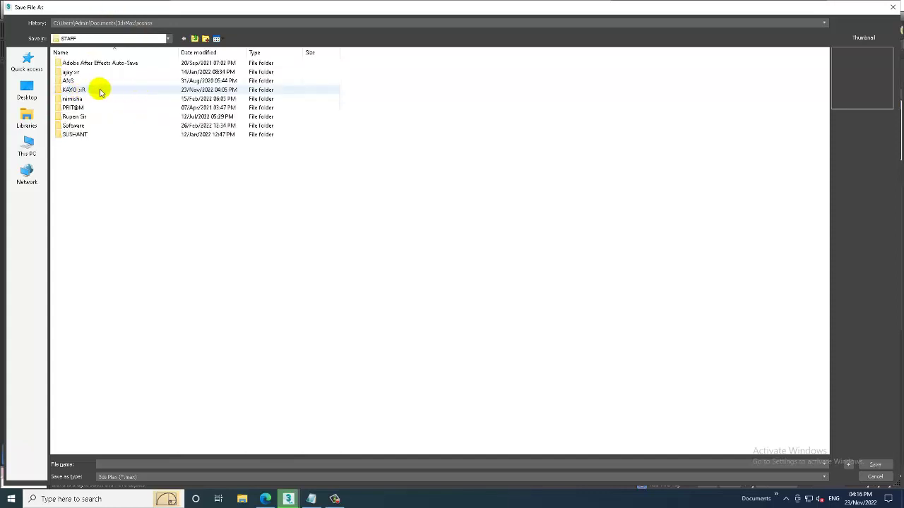
double_click(100, 93)
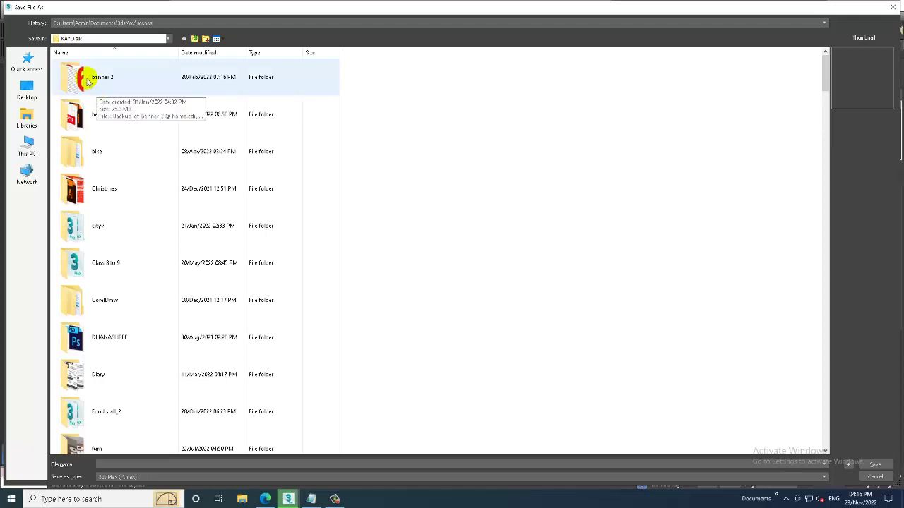
Open the interior design folder and save the scene as 'interior'.
left_click(113, 199)
mouse_move(85, 203)
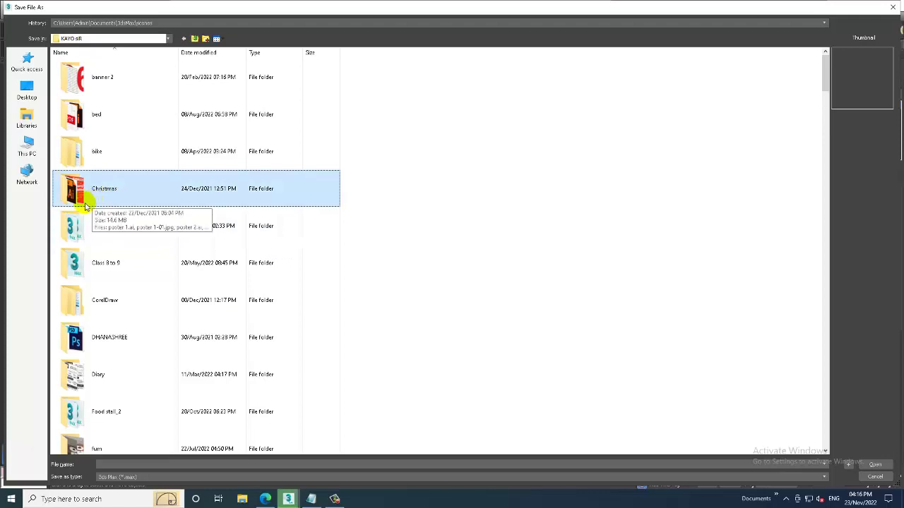
scroll(131, 339, "down", 1)
scroll(132, 339, "down", 1)
double_click(131, 413)
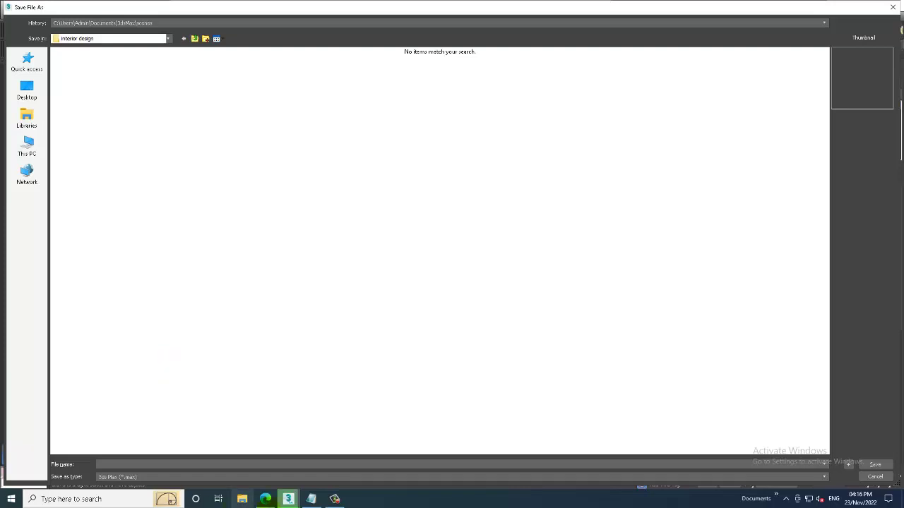
left_click(334, 499)
left_click(871, 458)
type("interior_11")
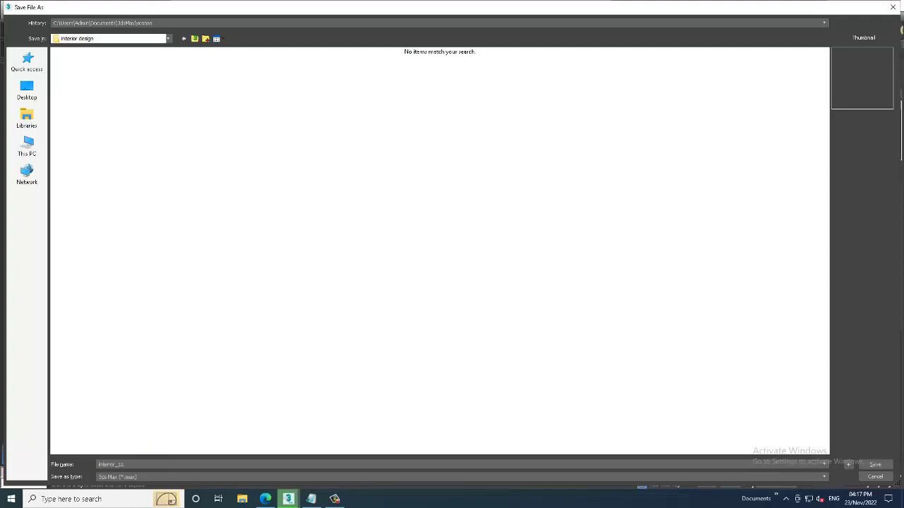
key("Return")
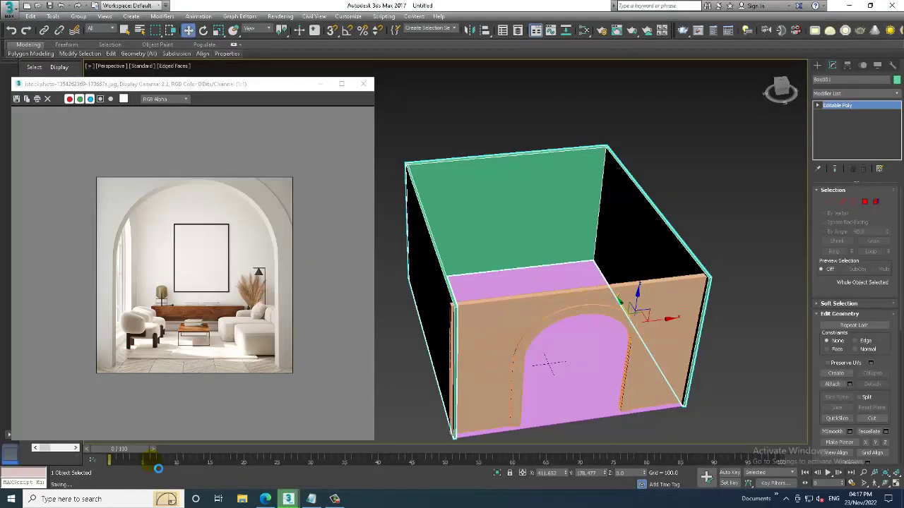
Select all objects and give walls, floor and arch one light grey object colour.
key("ctrl+a")
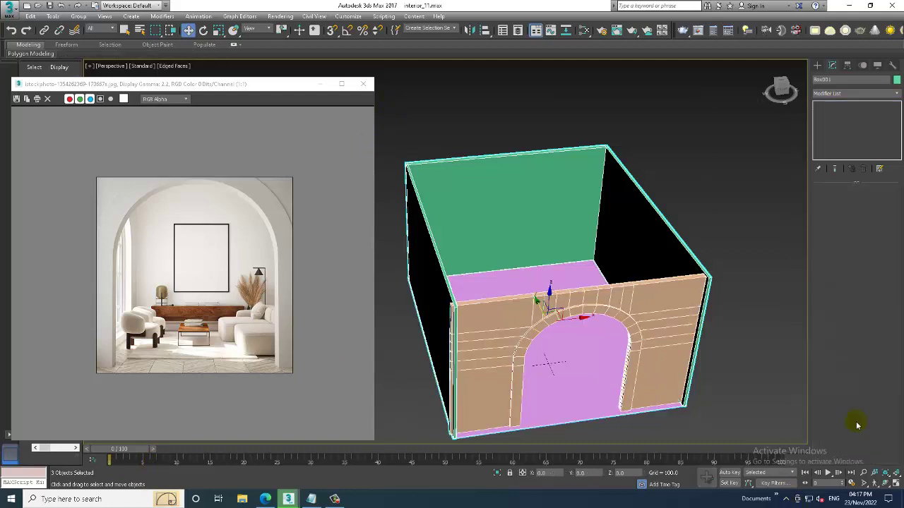
left_click(897, 80)
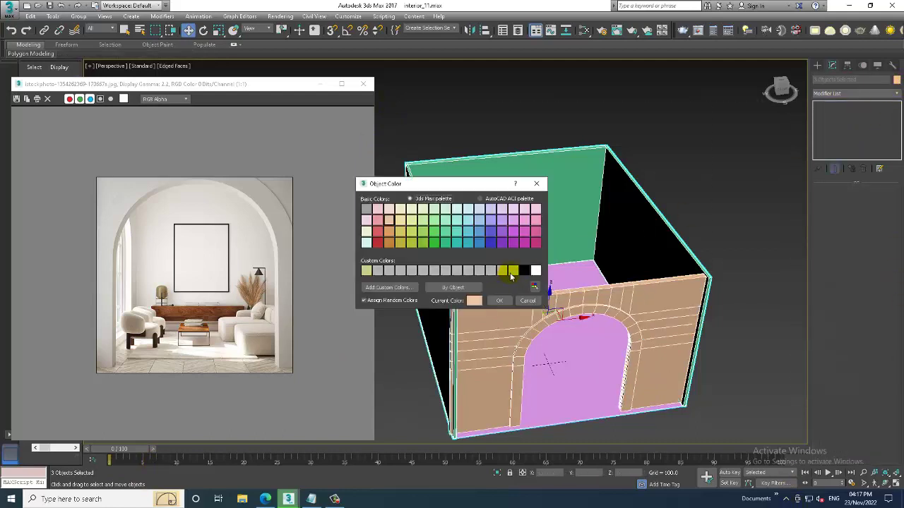
left_click(500, 301)
scroll(179, 327, "up", 2)
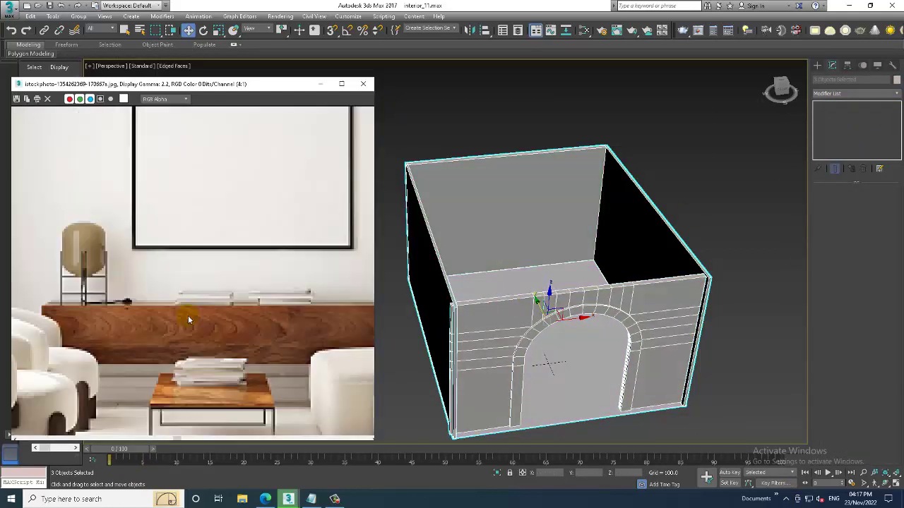
scroll(187, 316, "down", 1)
mouse_move(626, 282)
middle_mouse_down("alt")
mouse_move(639, 252)
mouse_move(632, 297)
mouse_move(611, 264)
mouse_move(628, 282)
middle_mouse_up("alt")
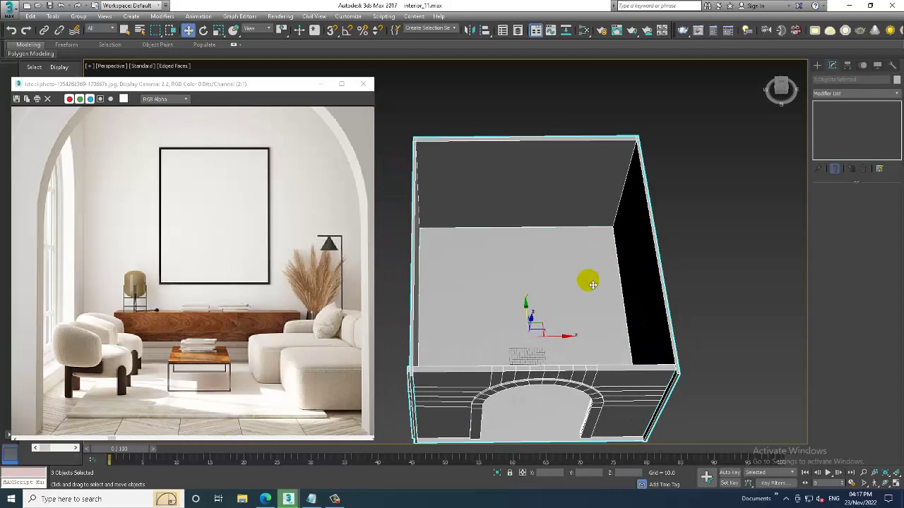
left_click(817, 65)
Pick the Box primitive and turn on AutoGrid so it sits on existing surfaces.
left_click(836, 122)
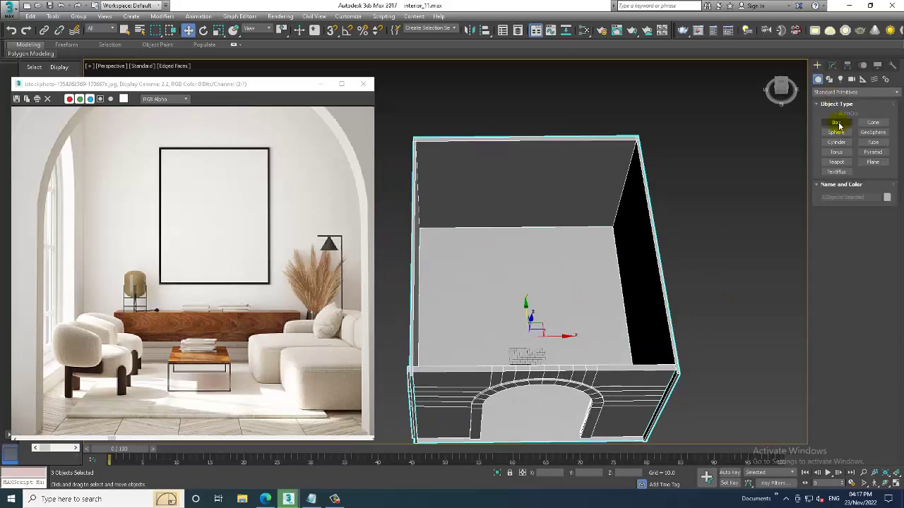
key("alt+w")
key("alt+w")
key("alt+w")
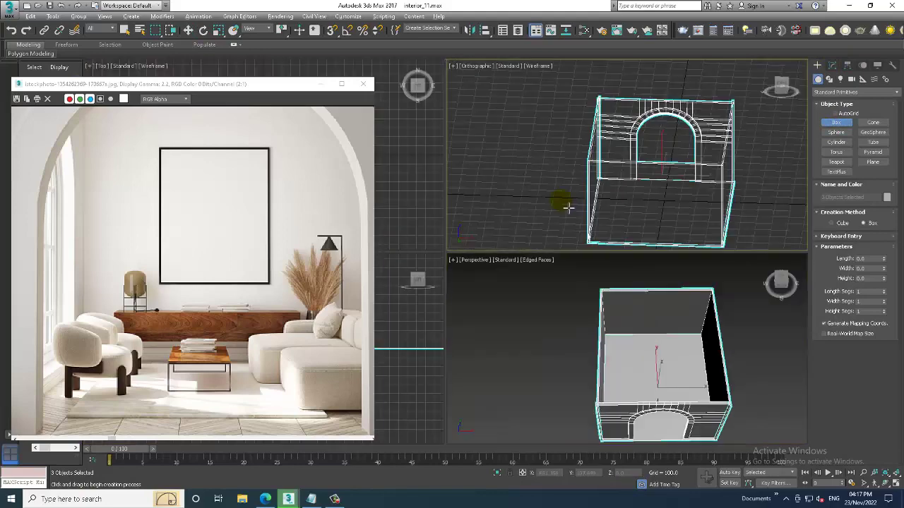
mouse_move(569, 204)
middle_mouse_down("alt")
mouse_move(665, 137)
mouse_move(641, 230)
middle_mouse_up("alt")
left_click(678, 353)
key("f")
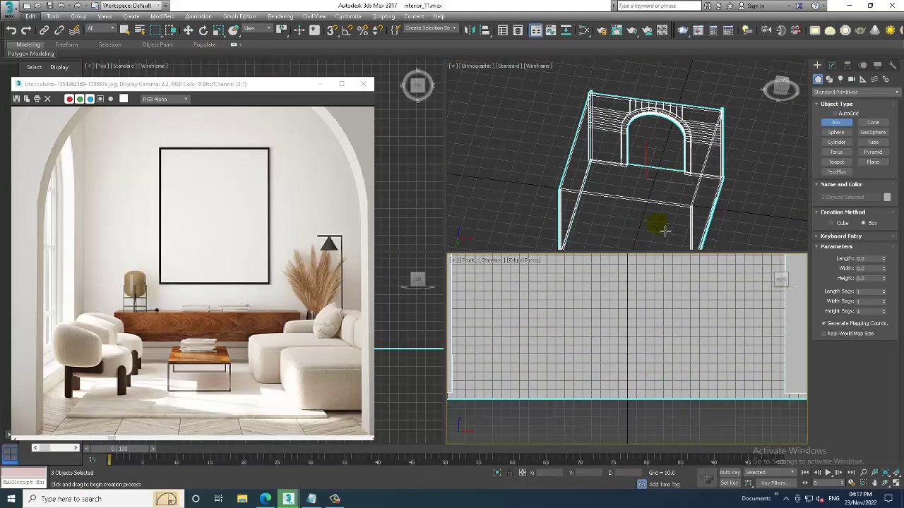
middle_click_drag(574, 137, 565, 148, "alt")
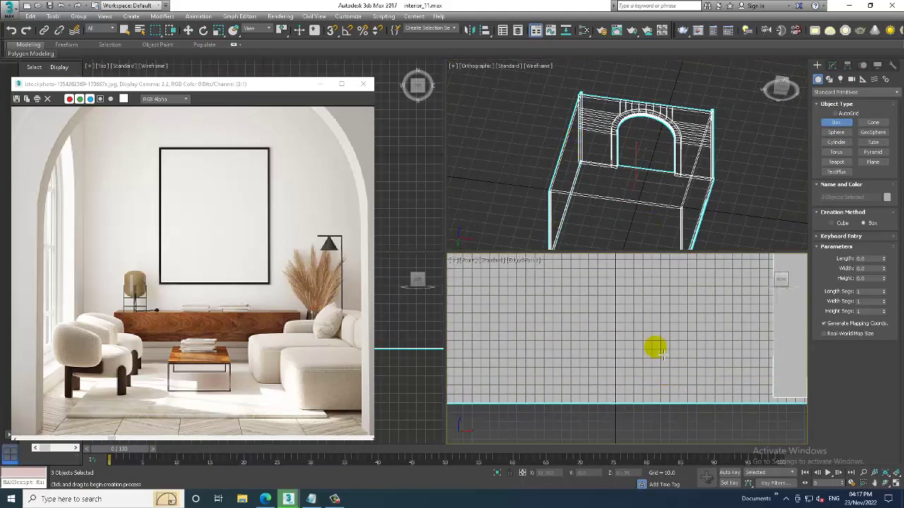
key("p")
key("alt+w")
scroll(632, 325, "down", 5)
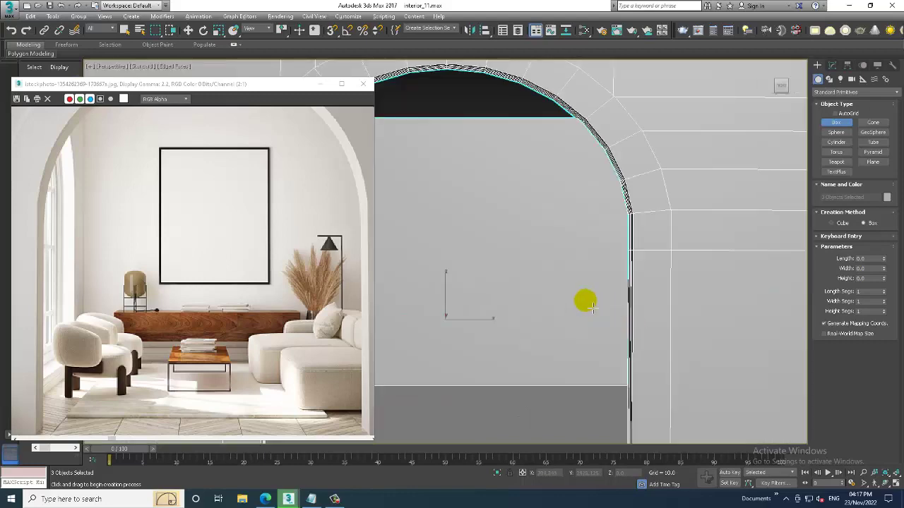
scroll(585, 302, "down", 5)
middle_click_drag(570, 250, 576, 276, "alt")
scroll(576, 276, "up", 3)
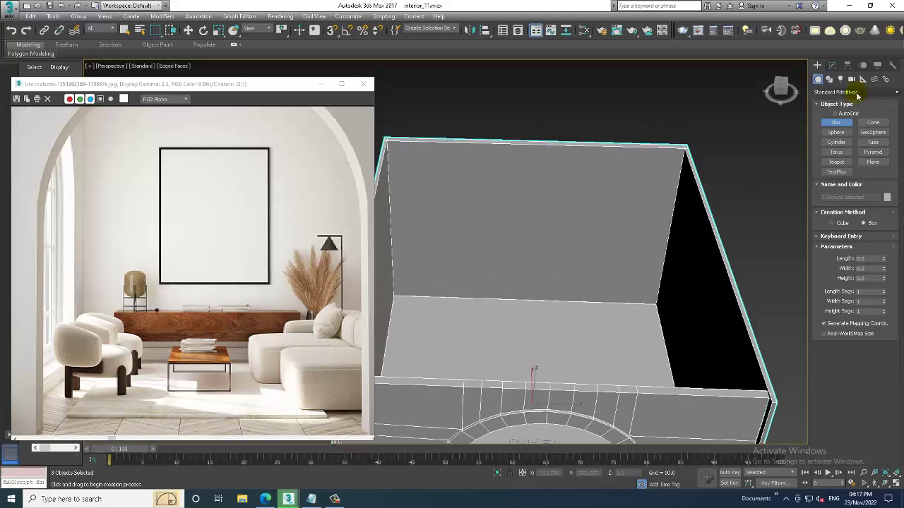
left_click(836, 113)
scroll(556, 223, "up", 3)
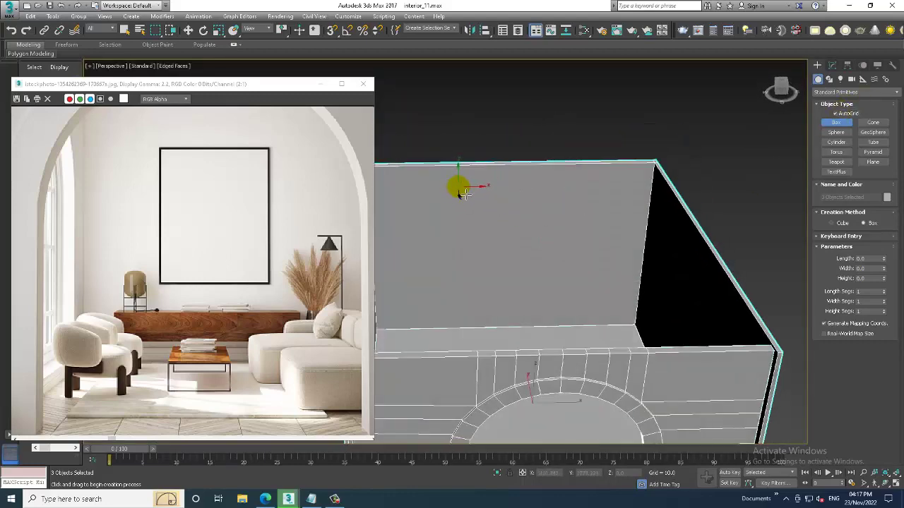
Draw a thin box panel flat against the back wall, then select the arched wall.
left_click_drag(464, 194, 564, 301)
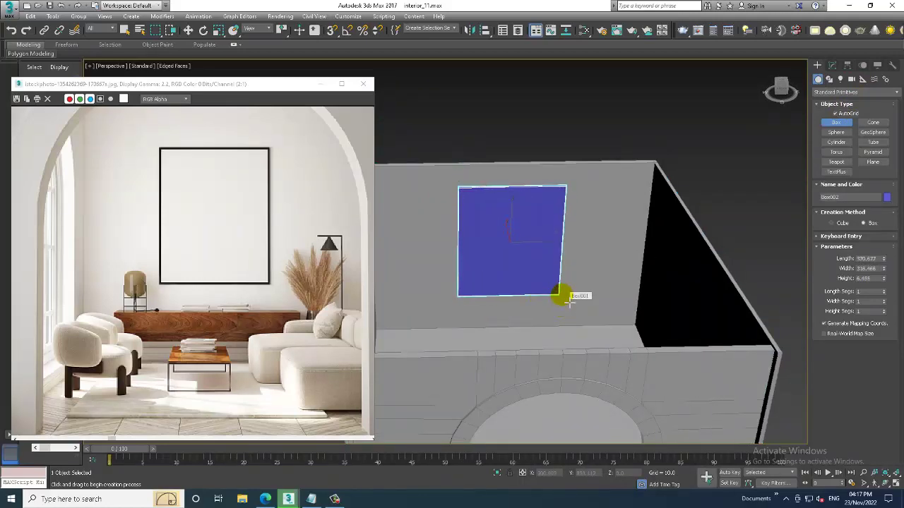
left_click(569, 301)
key("w")
mouse_move(525, 212)
middle_mouse_down("alt")
mouse_move(572, 231)
mouse_move(529, 212)
mouse_move(546, 245)
mouse_move(565, 232)
mouse_move(565, 212)
mouse_move(666, 213)
mouse_move(615, 186)
mouse_move(622, 218)
mouse_move(601, 223)
mouse_move(589, 270)
mouse_move(561, 226)
middle_mouse_up("alt")
scroll(545, 245, "up", 3)
scroll(628, 212, "down", 2)
scroll(605, 236, "down", 3)
left_click(552, 229)
scroll(596, 228, "up", 3)
Select the arch's right-side vertices and move them right along X to widen the doorway.
key("1")
scroll(506, 214, "up", 2)
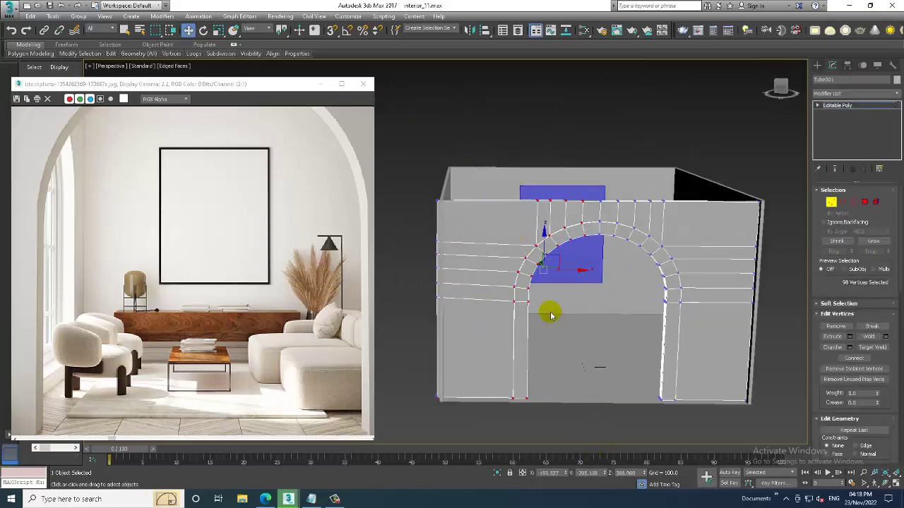
mouse_move(549, 313)
left_mouse_down()
mouse_move(579, 274)
mouse_move(549, 276)
left_mouse_up()
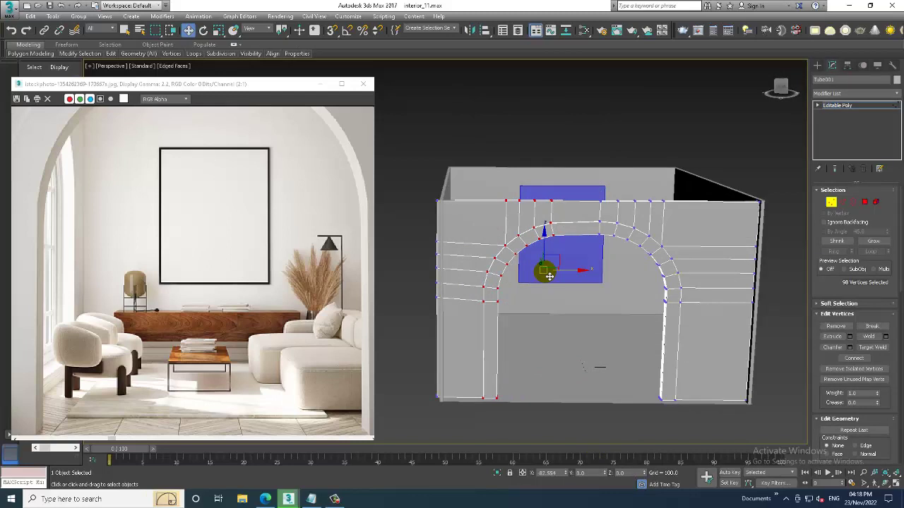
left_click_drag(597, 192, 661, 327)
mouse_move(661, 327)
middle_mouse_down("alt")
mouse_move(754, 332)
mouse_move(602, 196)
middle_mouse_up("alt")
left_click_drag(684, 414, 684, 414)
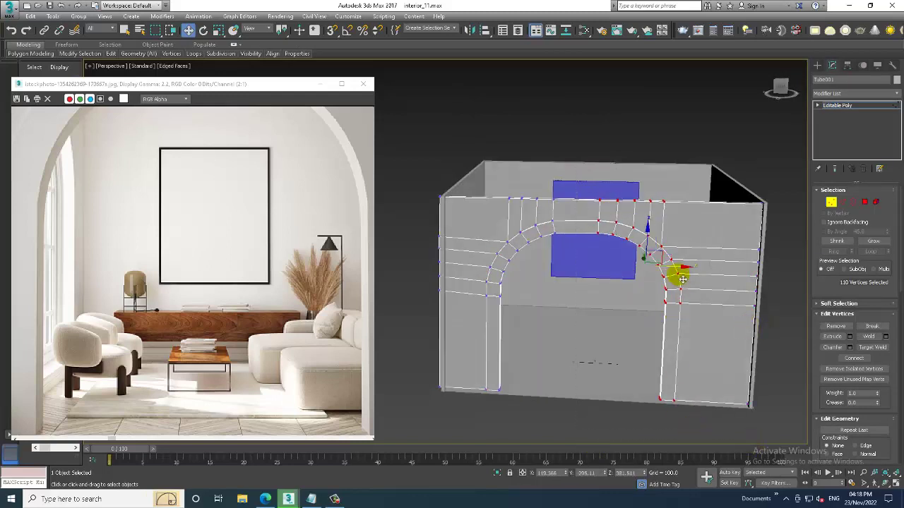
left_click_drag(684, 268, 710, 268)
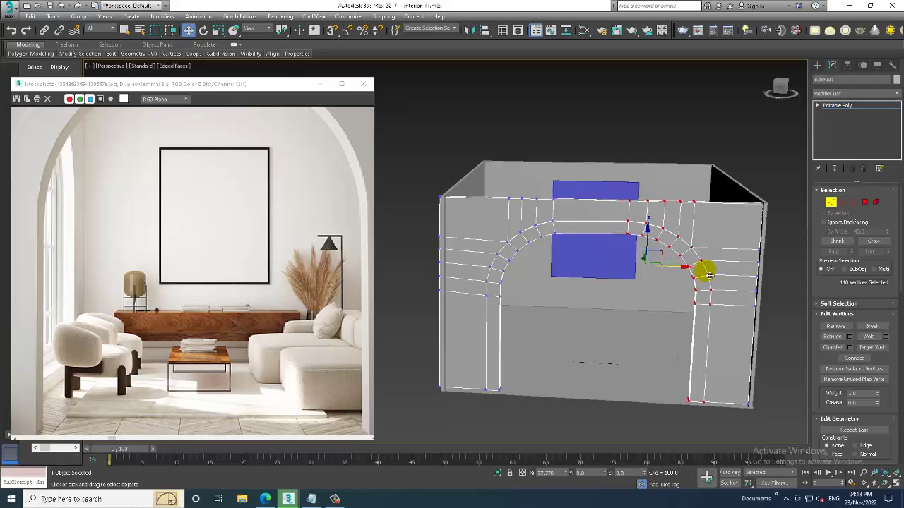
middle_click_drag(710, 262, 719, 260, "alt")
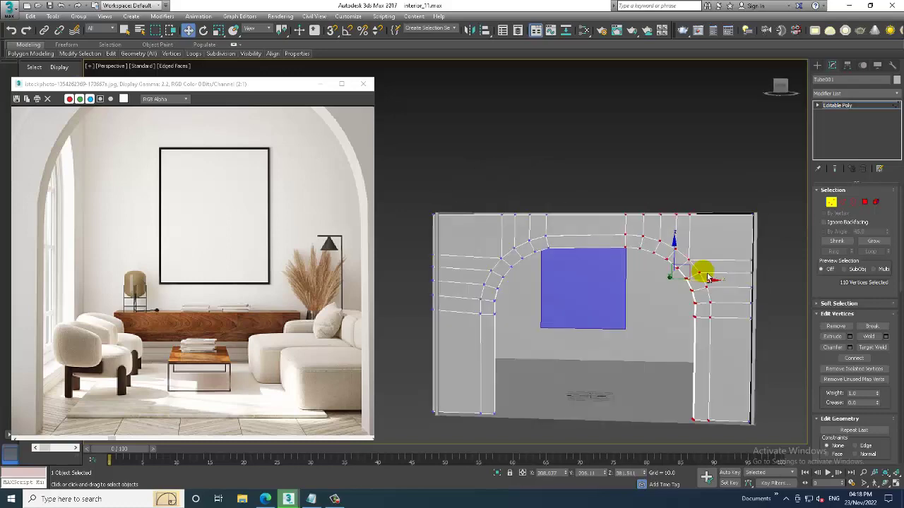
scroll(717, 258, "up", 2)
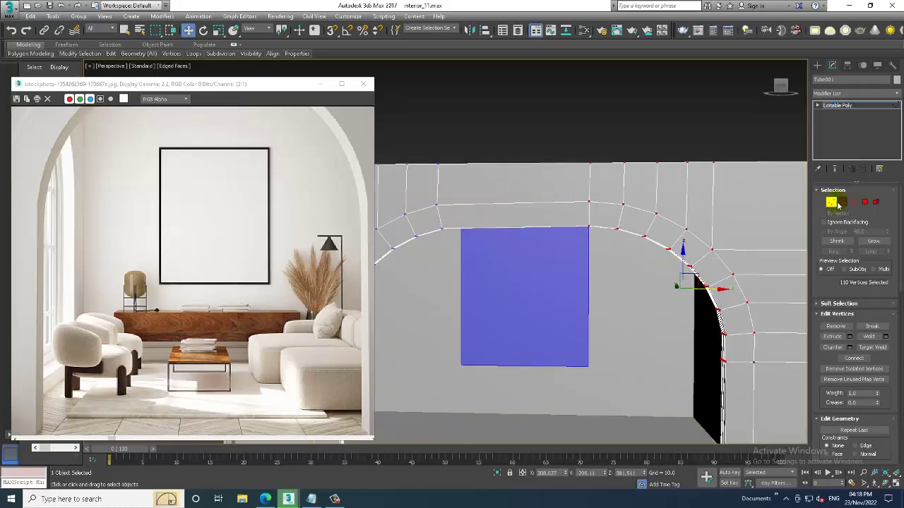
left_click(842, 203)
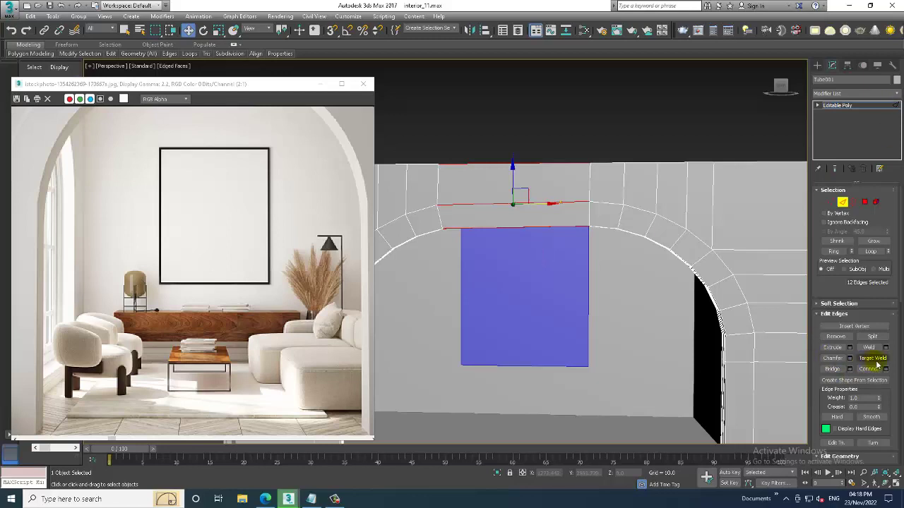
Connect the selected edges across the wall band above the arch.
left_click(886, 370)
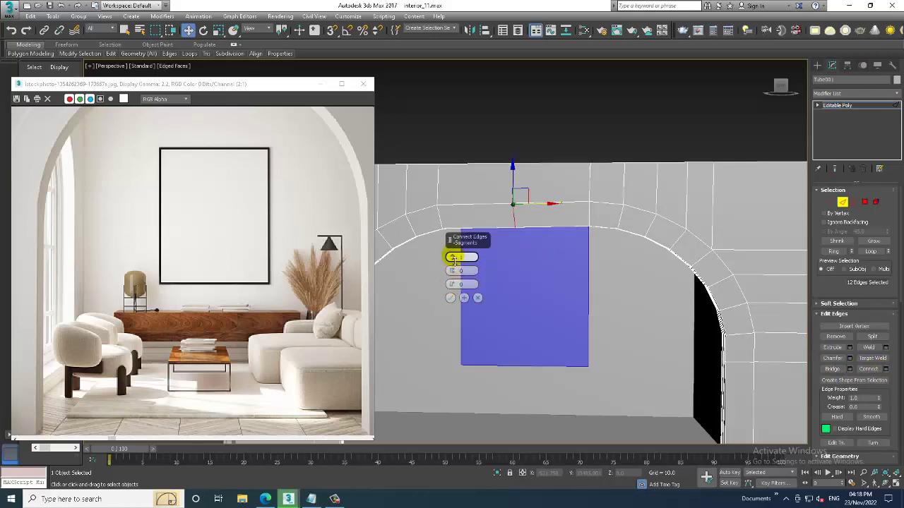
left_click(450, 297)
key("alt+w")
key("f")
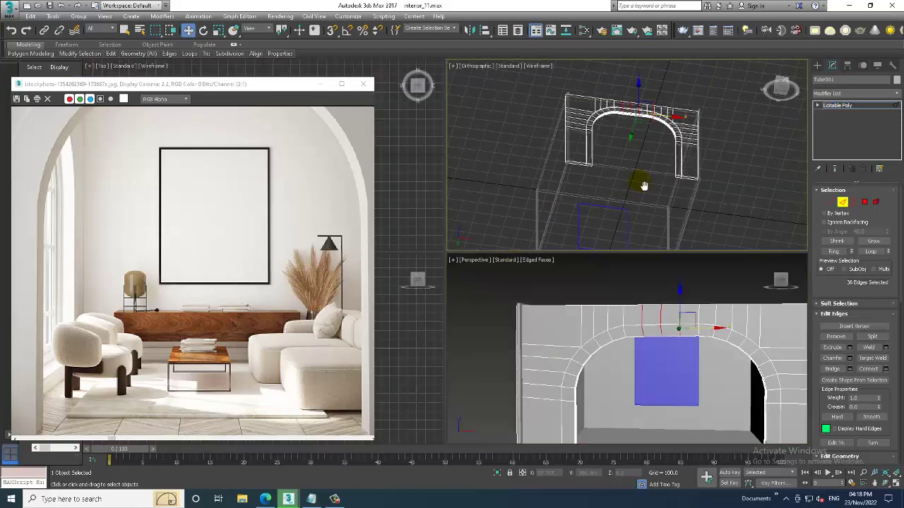
key("alt+w")
In the Front view, raise the arch-top vertices slightly along Y.
key("1")
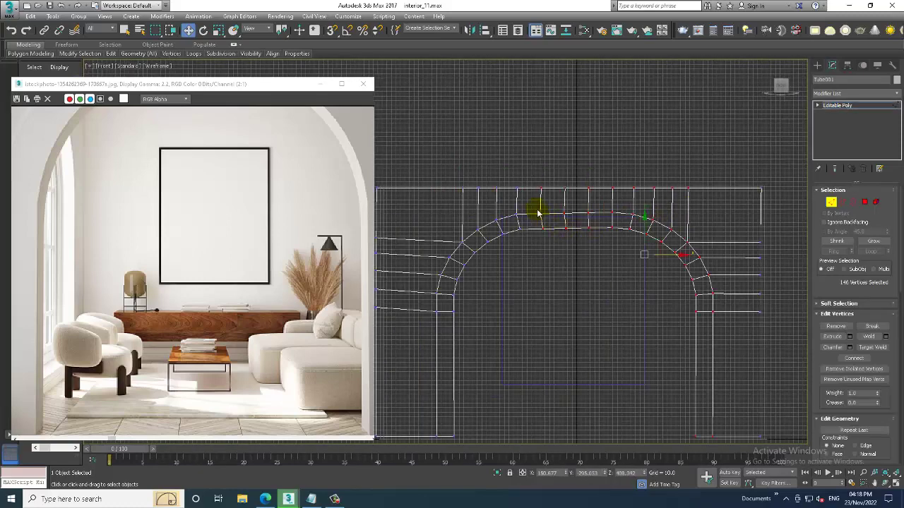
left_click_drag(578, 201, 581, 195)
scroll(624, 219, "up", 1)
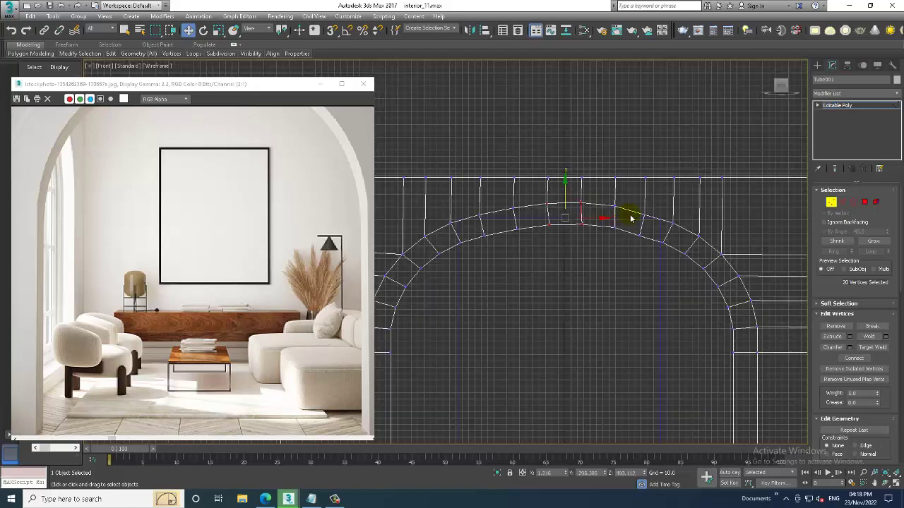
scroll(624, 222, "up", 1)
key("alt+w")
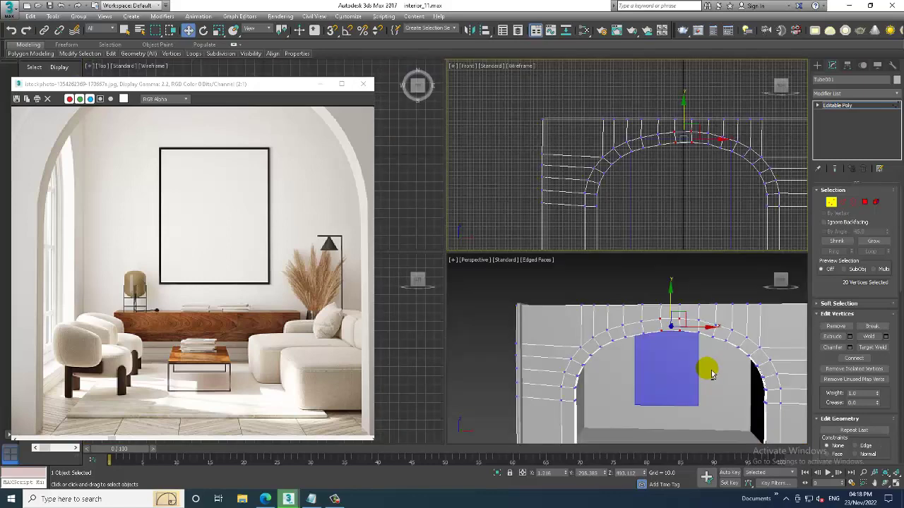
scroll(713, 364, "up", 2)
key("alt+w")
scroll(656, 268, "down", 2)
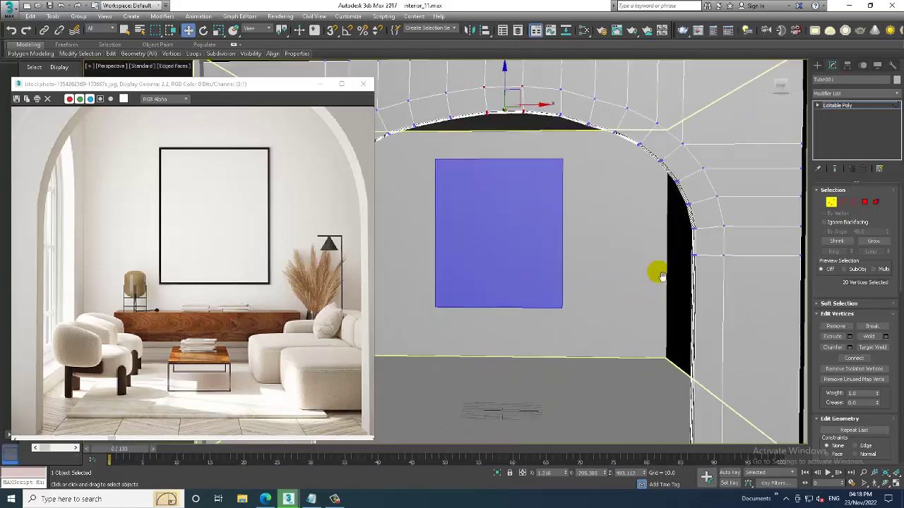
scroll(676, 256, "down", 2)
mouse_move(676, 257)
middle_mouse_down()
mouse_move(656, 268)
mouse_move(664, 271)
middle_mouse_up()
scroll(660, 270, "up", 4)
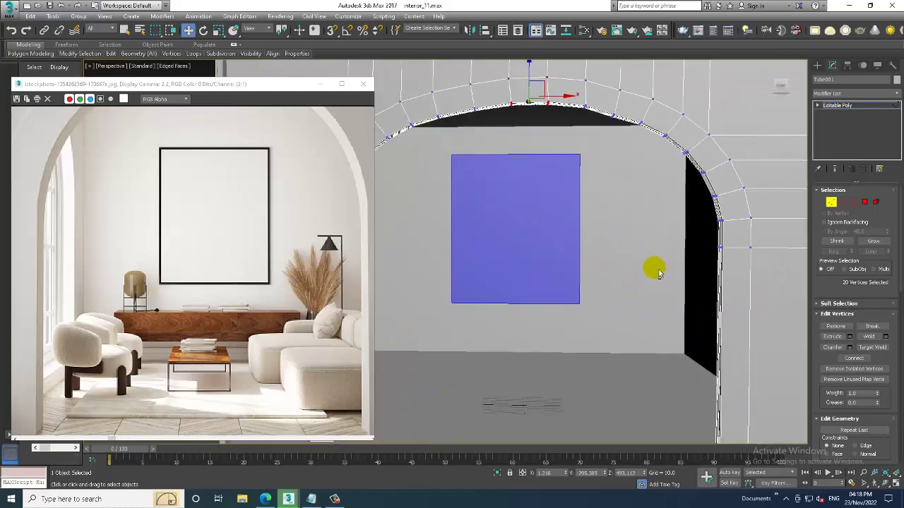
scroll(293, 293, "down", 2)
scroll(293, 293, "up", 2)
scroll(706, 251, "down", 3)
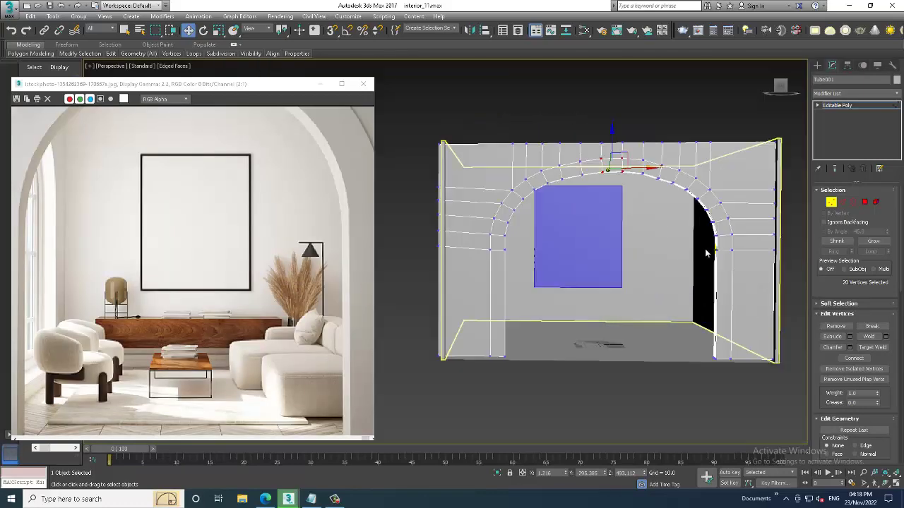
Raise the arched wall's top-edge vertices upward along Z.
left_click(849, 105)
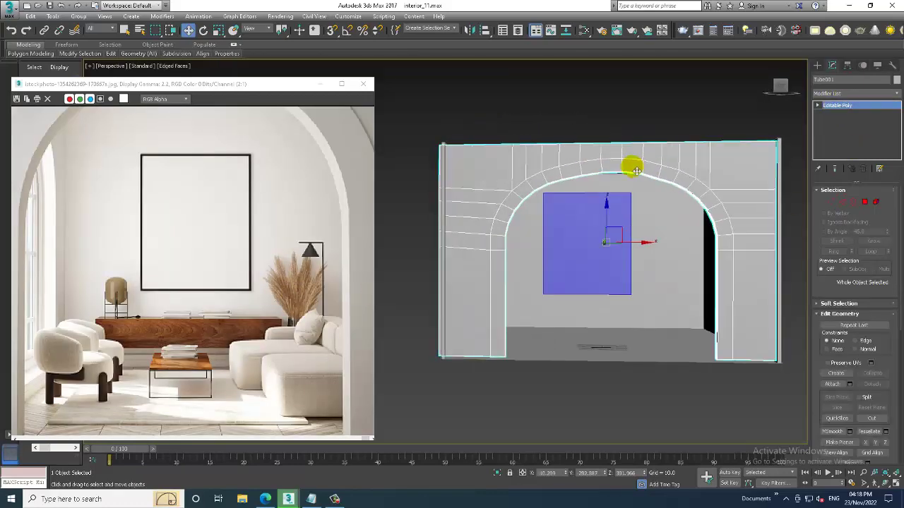
scroll(639, 174, "down", 1)
scroll(628, 195, "down", 3)
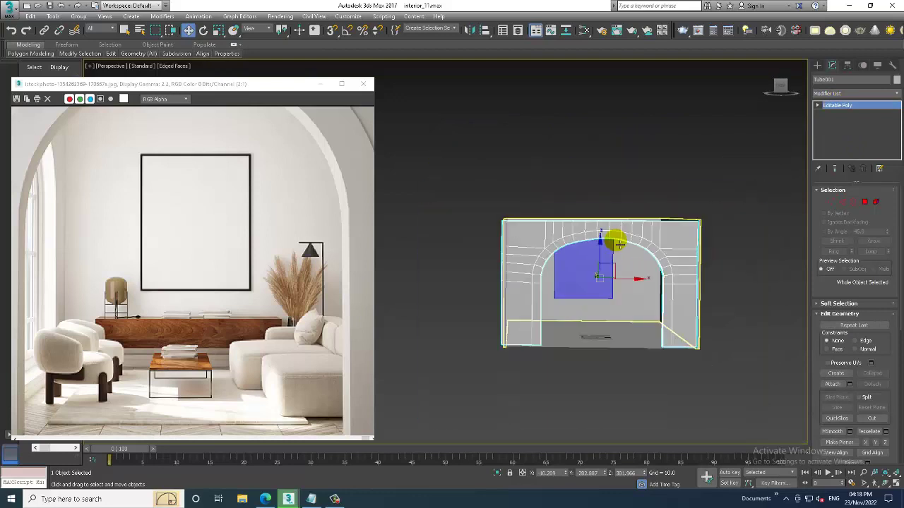
key("1")
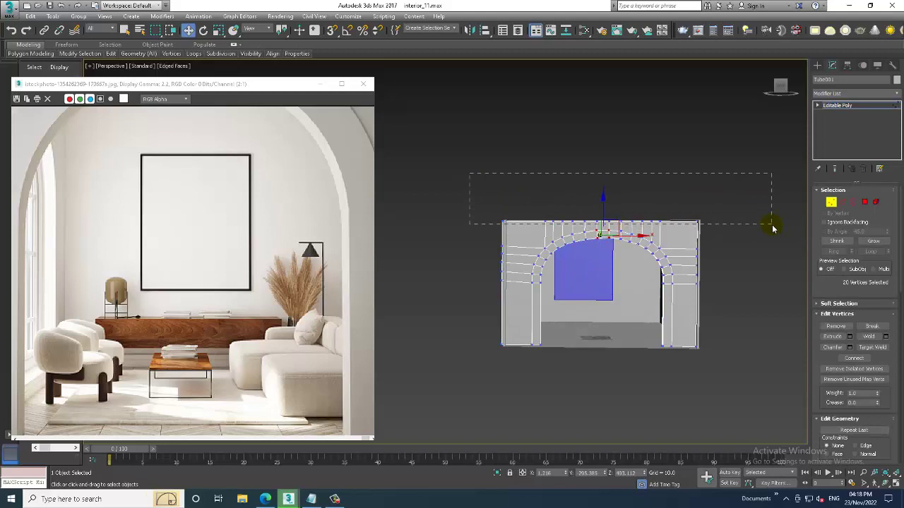
left_click_drag(772, 227, 772, 226)
left_click_drag(606, 193, 612, 176)
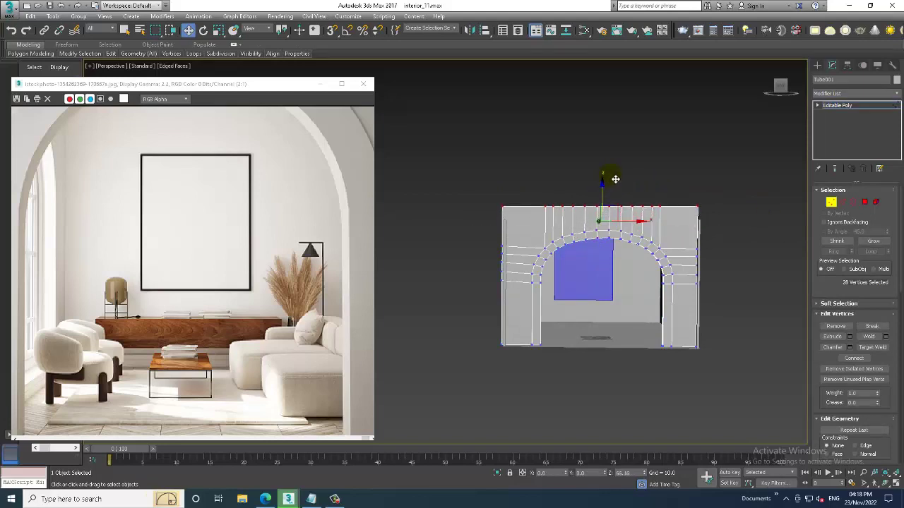
mouse_move(612, 175)
middle_mouse_down("alt")
mouse_move(676, 201)
mouse_move(716, 196)
middle_mouse_up("alt")
left_click(852, 105)
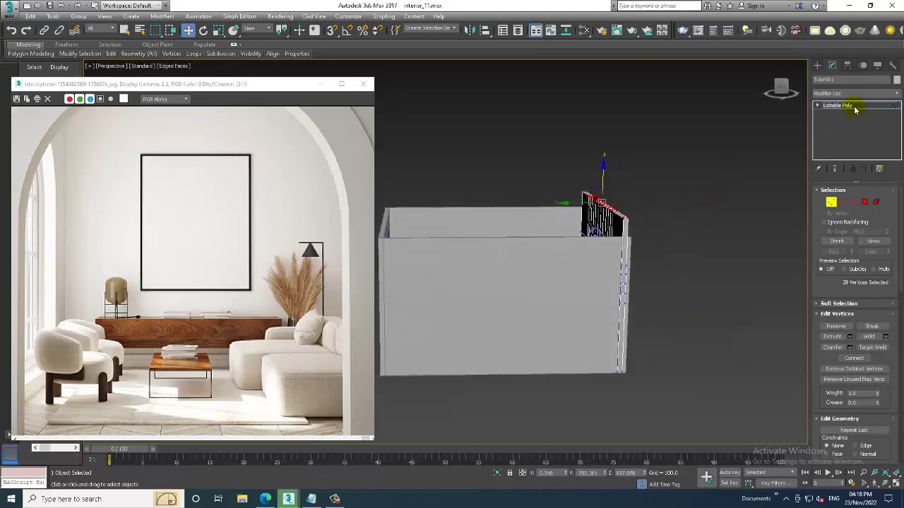
Shift the room box Box001 right and raise its top vertices to match the wall.
left_click(573, 283)
left_click(496, 253)
mouse_move(497, 252)
left_mouse_down()
mouse_move(519, 242)
mouse_move(664, 260)
left_mouse_up()
key("1")
left_click(438, 200)
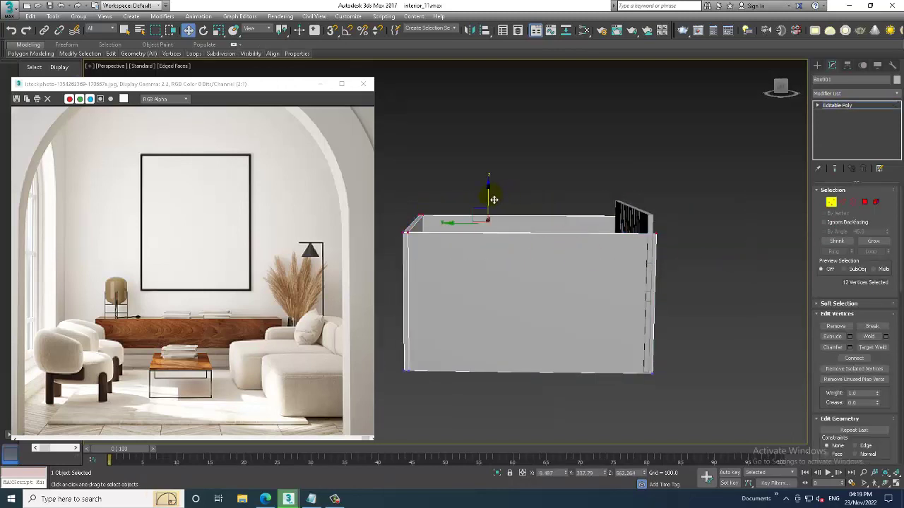
left_click_drag(493, 200, 499, 179)
mouse_move(498, 180)
middle_mouse_down("alt")
mouse_move(631, 232)
mouse_move(613, 239)
mouse_move(628, 228)
middle_mouse_up("alt")
scroll(635, 233, "up", 2)
scroll(657, 233, "up", 2)
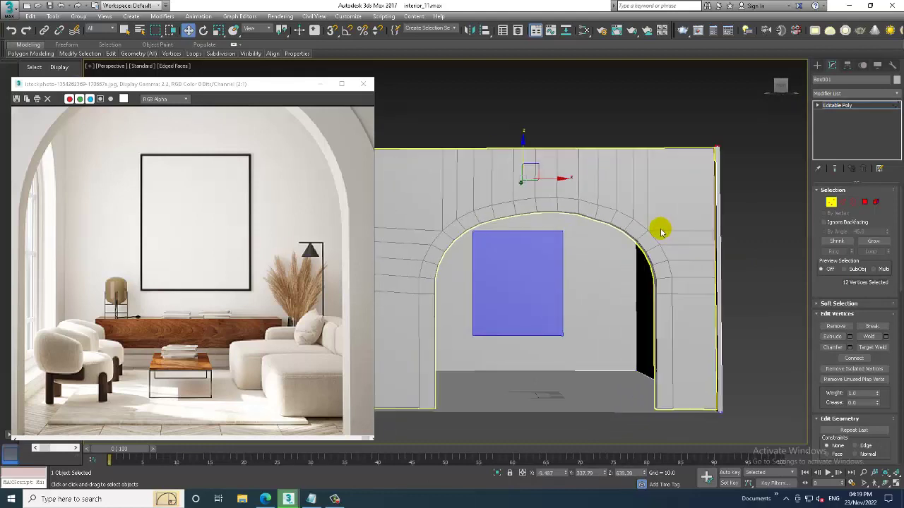
left_click(631, 234)
scroll(617, 228, "up", 2)
left_click(844, 107)
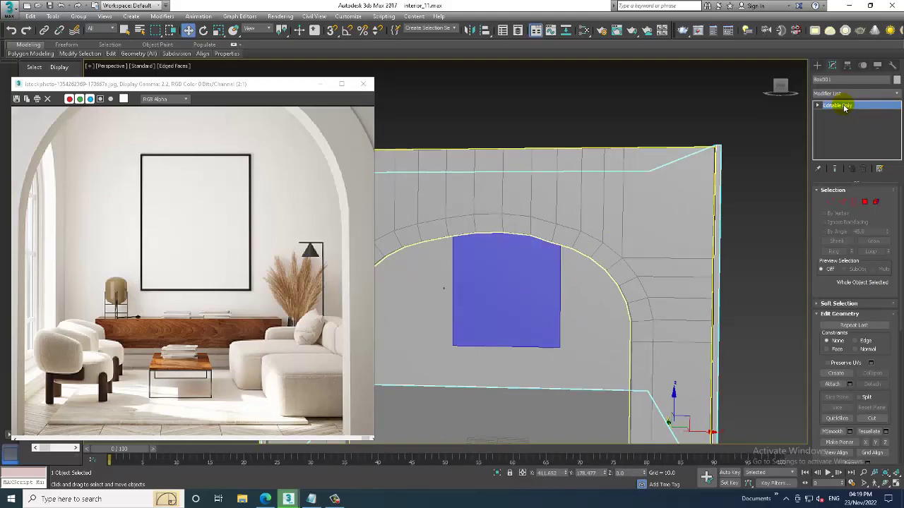
In the maximized Front view, lower the top arch vertices to flatten the curve.
key("alt+w")
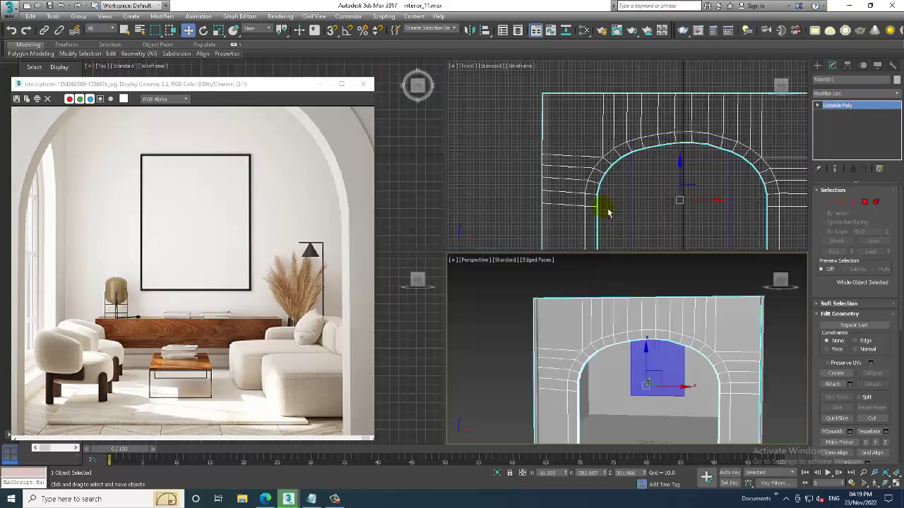
key("alt+w")
scroll(574, 202, "up", 3)
scroll(561, 228, "up", 3)
key("1")
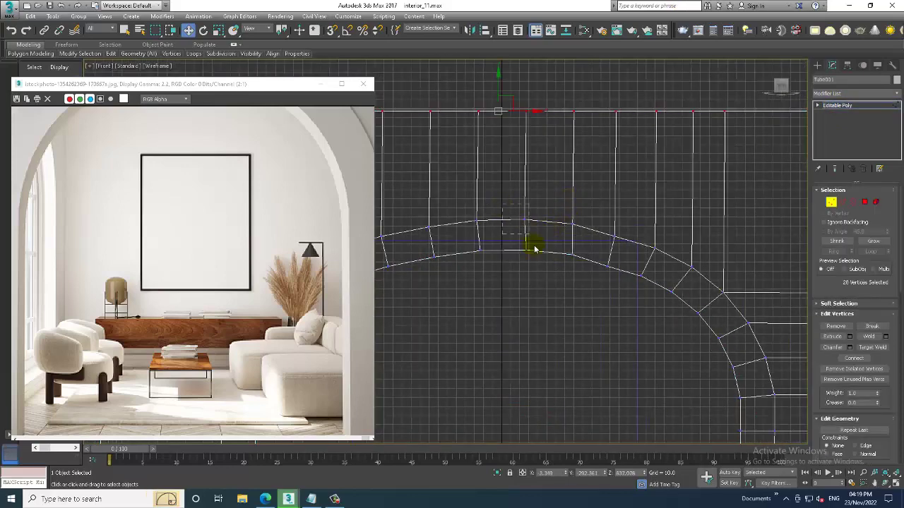
left_click_drag(529, 213, 531, 213)
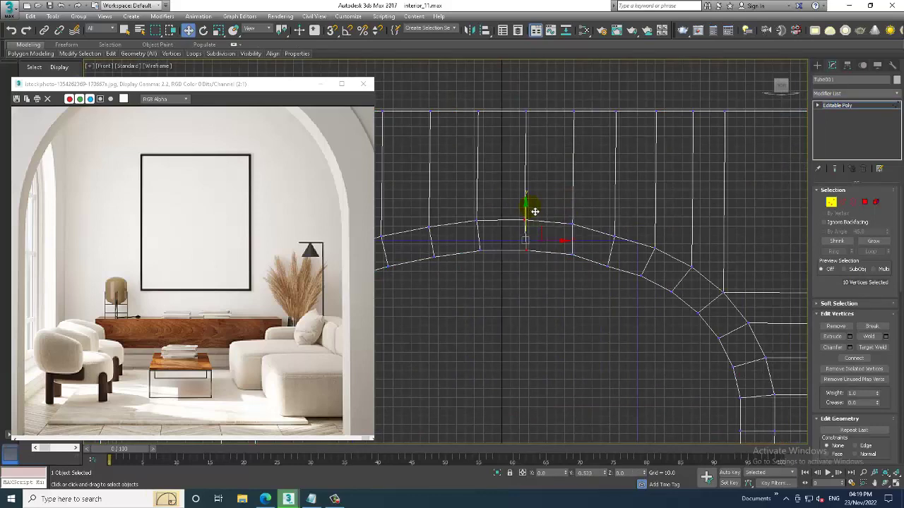
scroll(616, 261, "down", 3)
scroll(607, 244, "down", 3)
Return to the perspective view and select the blue back-wall panel.
key("alt+w")
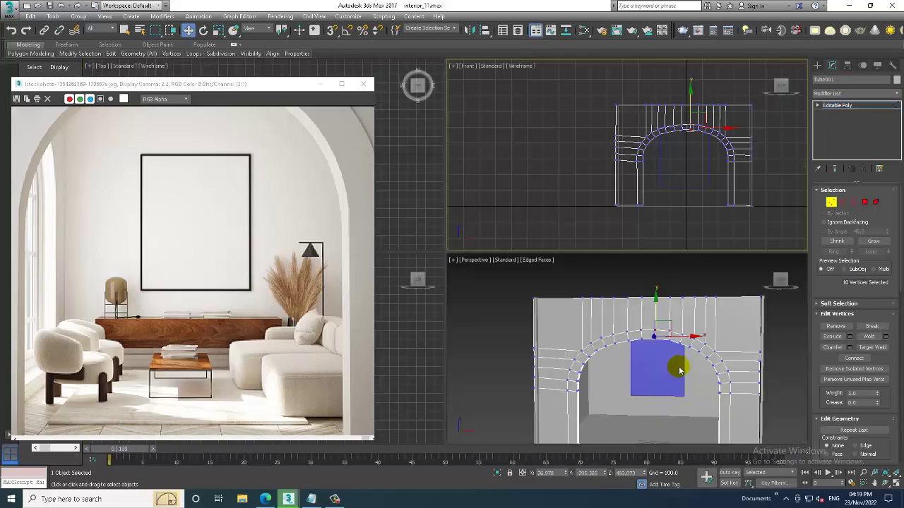
middle_click(666, 419)
key("alt+w")
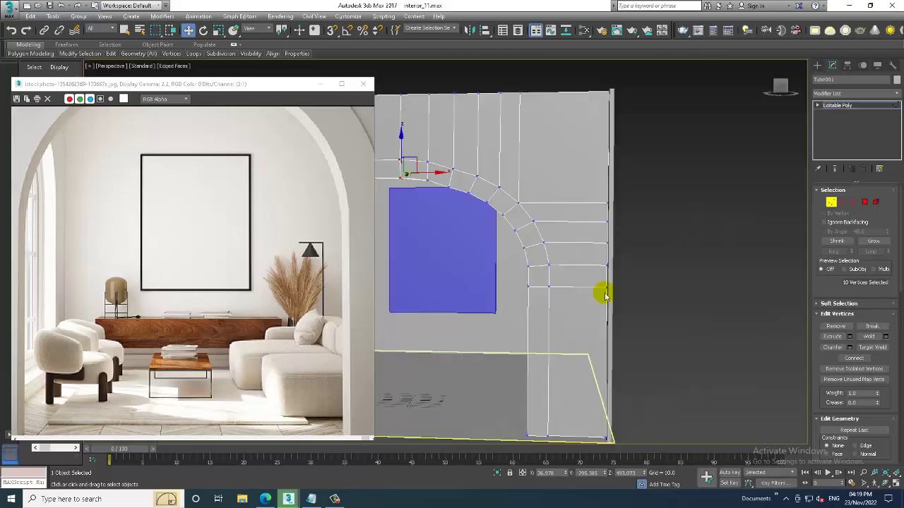
mouse_move(601, 294)
middle_mouse_down("alt")
mouse_move(720, 378)
mouse_move(777, 283)
middle_mouse_up("alt")
mouse_move(706, 212)
middle_mouse_down("alt")
mouse_move(589, 262)
mouse_move(562, 268)
mouse_move(563, 259)
middle_mouse_up("alt")
left_click(549, 258)
scroll(579, 265, "up", 5)
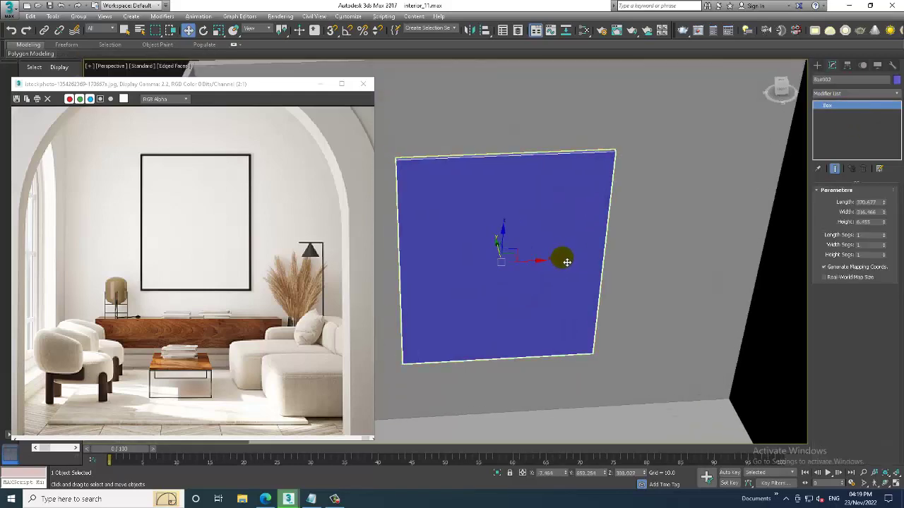
Convert the blue panel to an Editable Poly.
scroll(549, 260, "down", 2)
scroll(542, 267, "up", 2)
key("r")
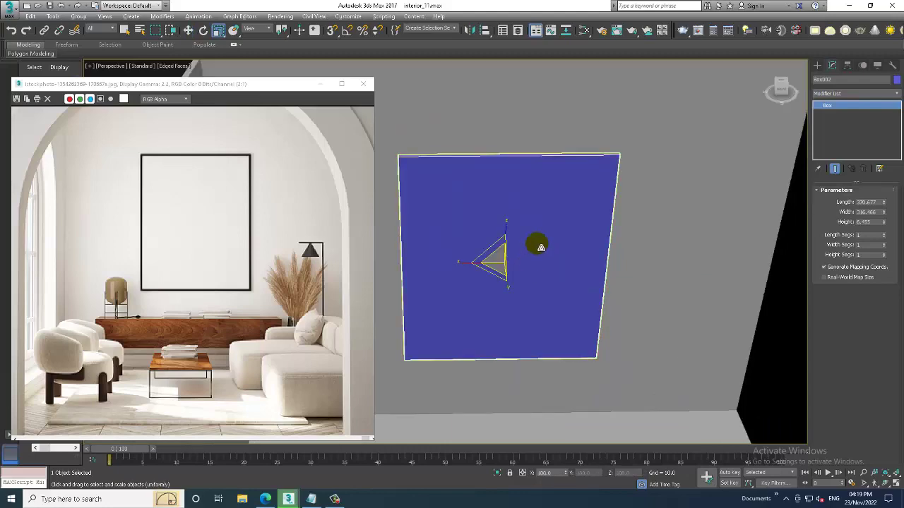
key("w")
right_click(515, 194)
left_click(614, 304)
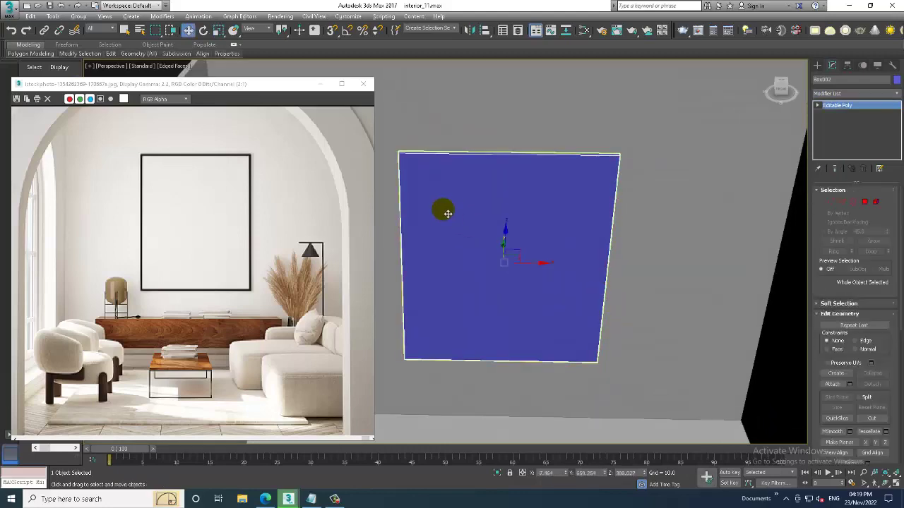
Inset the panel's polygons by about 2.942.
middle_click_drag(444, 208, 506, 234, "alt")
scroll(499, 249, "up", 5)
key("4")
left_click(499, 250)
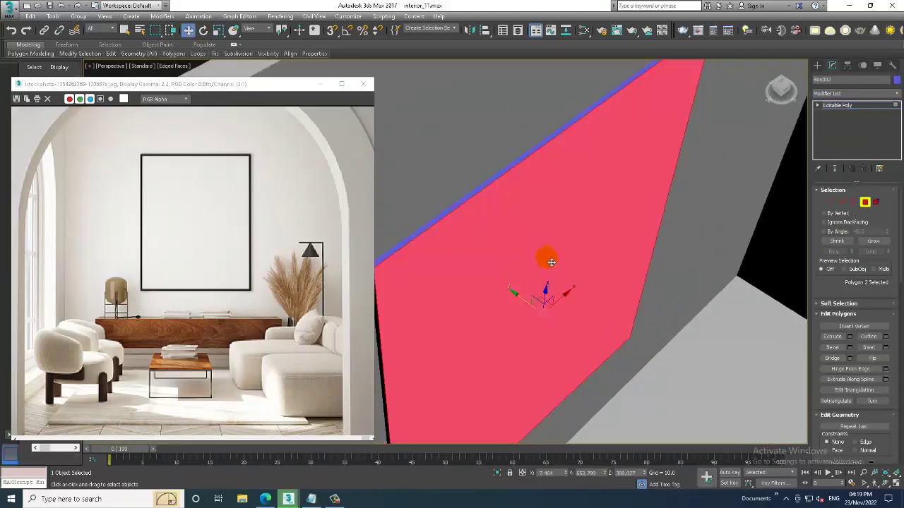
mouse_move(544, 258)
middle_mouse_down("alt")
mouse_move(535, 256)
mouse_move(548, 251)
middle_mouse_up("alt")
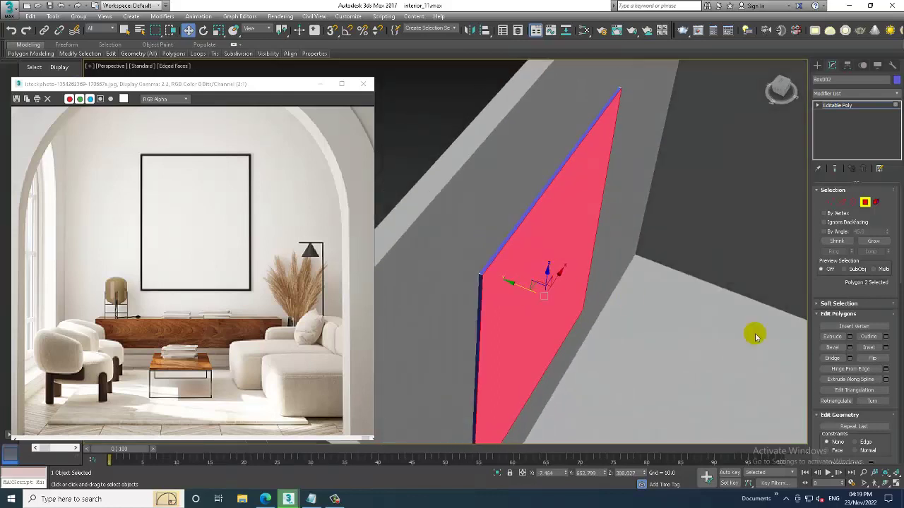
left_click(886, 348)
middle_click_drag(589, 297, 510, 262, "alt")
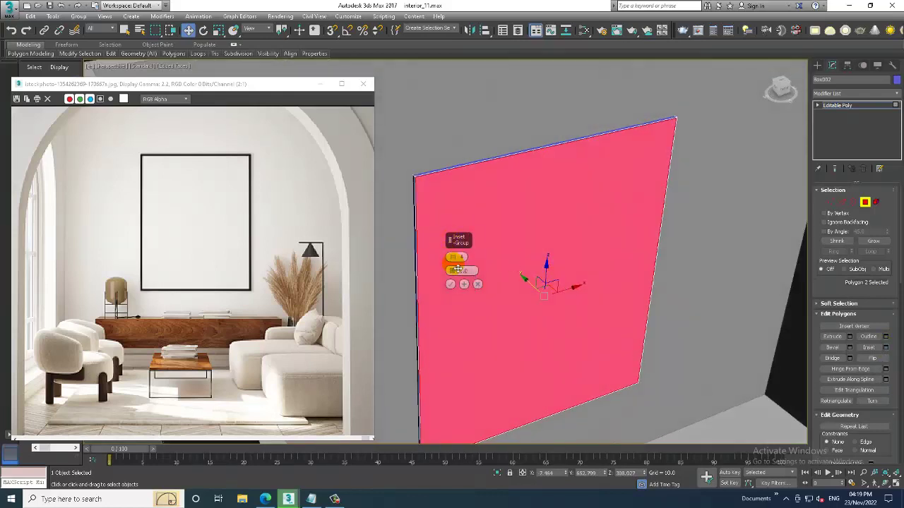
left_click_drag(458, 269, 458, 264)
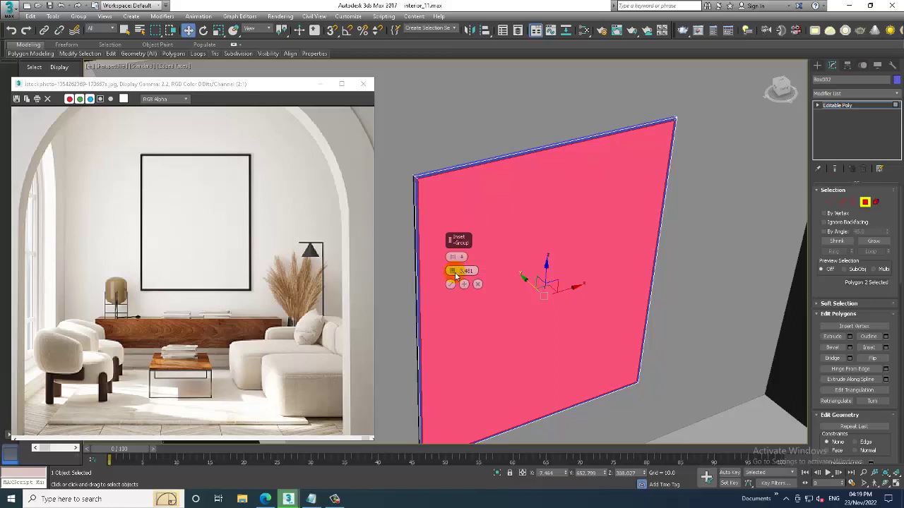
Extrude the inset faces slightly inward to recess the frame's face.
scroll(499, 288, "up", 1)
scroll(520, 275, "up", 2)
scroll(521, 275, "up", 3)
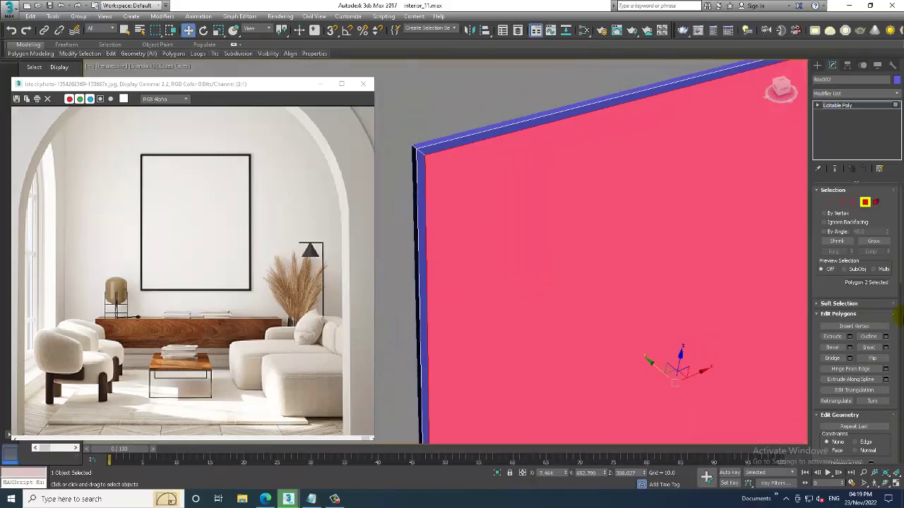
left_click(849, 337)
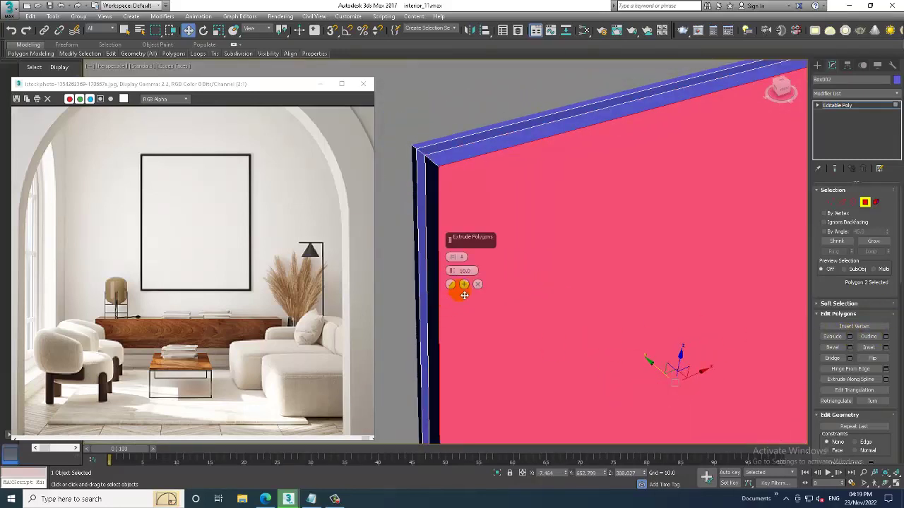
mouse_move(452, 272)
left_mouse_down()
mouse_move(469, 321)
mouse_move(460, 305)
left_mouse_up()
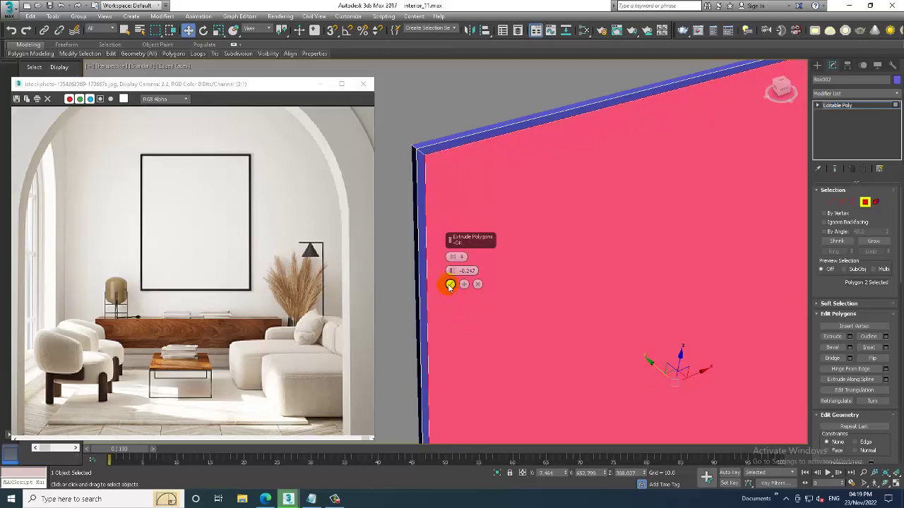
left_click(450, 285)
Move the whole frame panel up along Z, higher inside the arch.
scroll(502, 244, "up", 5)
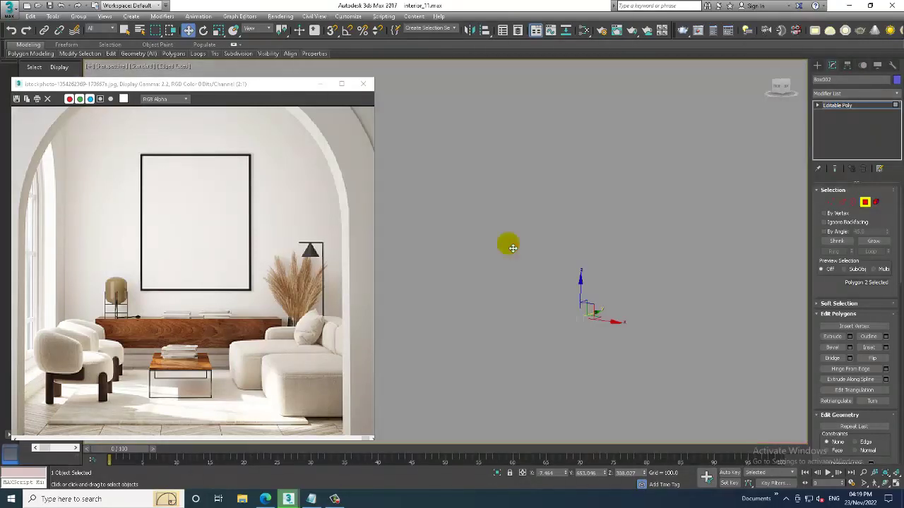
middle_click_drag(513, 248, 523, 261)
left_click(846, 111)
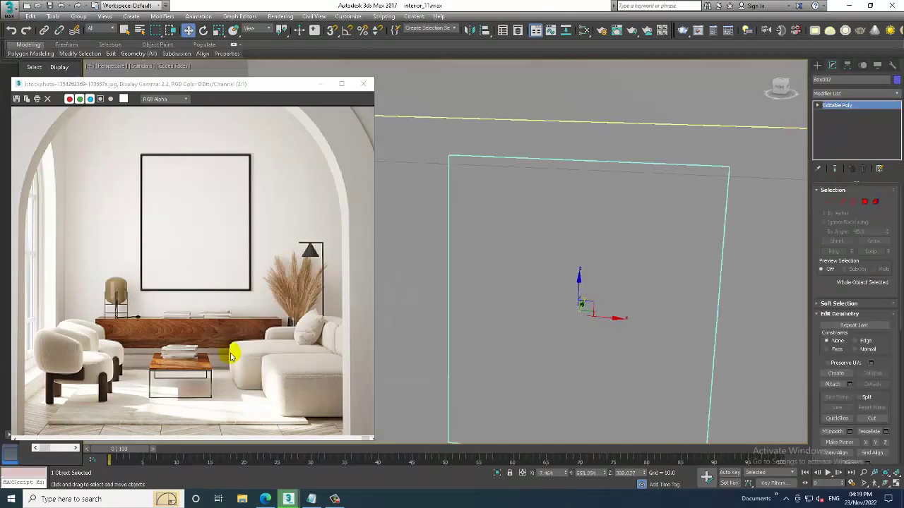
left_click(234, 355)
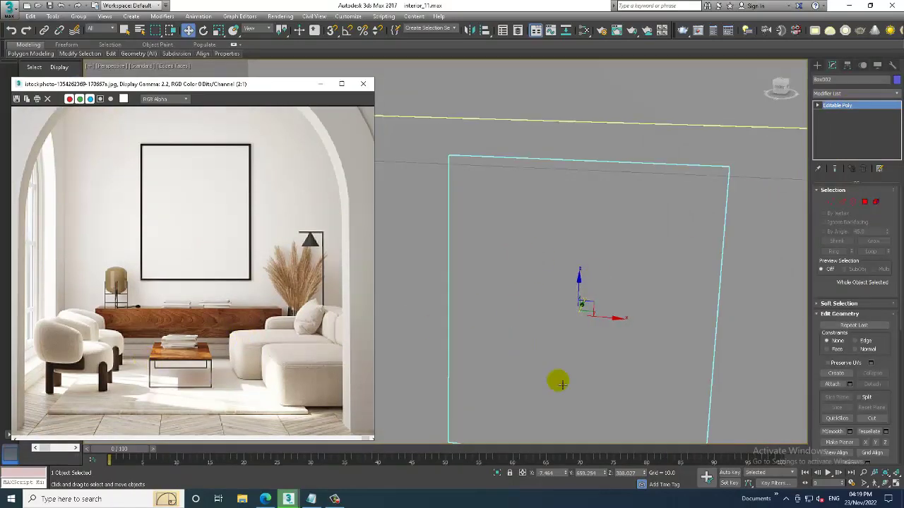
left_click(547, 285)
scroll(585, 305, "down", 4)
middle_click_drag(585, 305, 567, 278, "alt")
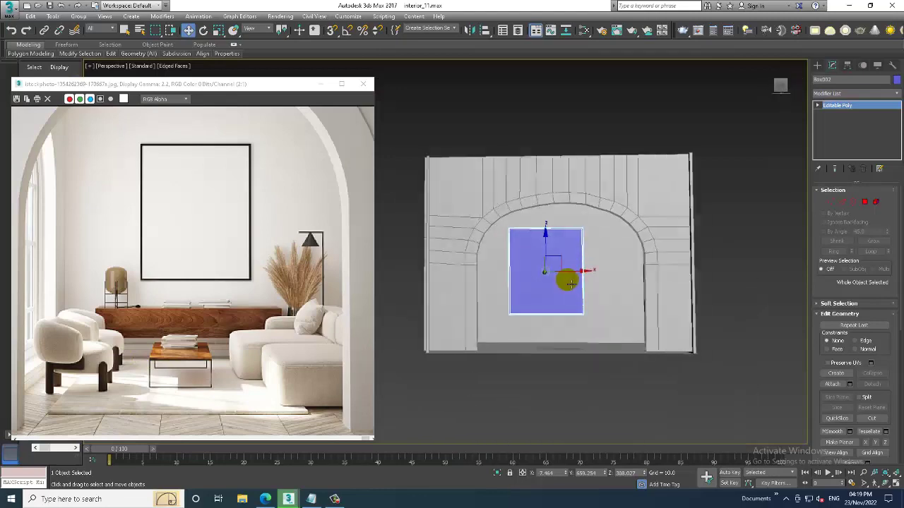
left_click_drag(549, 244, 546, 229)
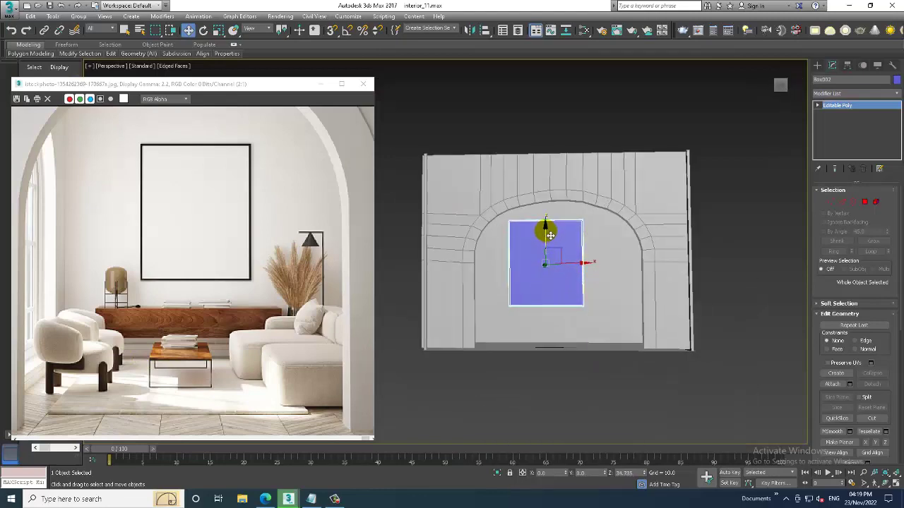
middle_click_drag(571, 240, 547, 251, "alt")
scroll(551, 276, "up", 3)
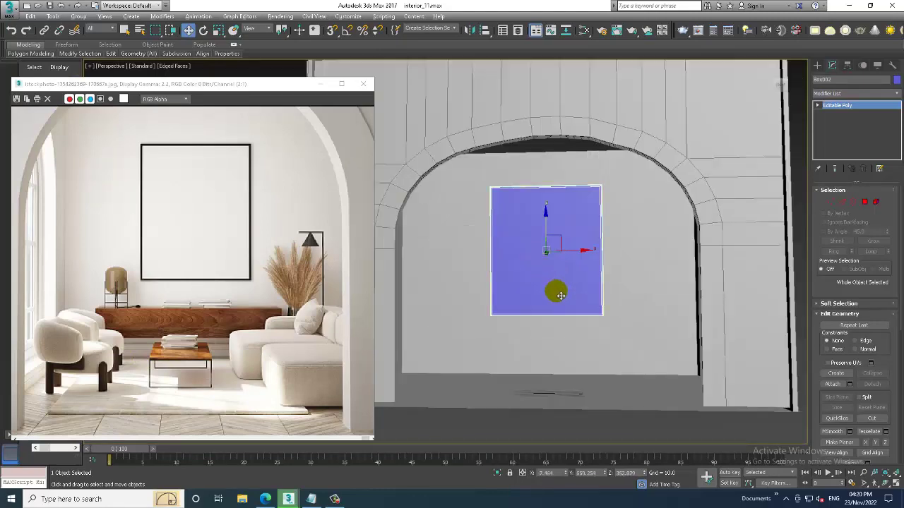
mouse_move(555, 292)
middle_mouse_down("alt")
mouse_move(591, 284)
mouse_move(591, 301)
middle_mouse_up("alt")
key("alt+w")
key("alt+w")
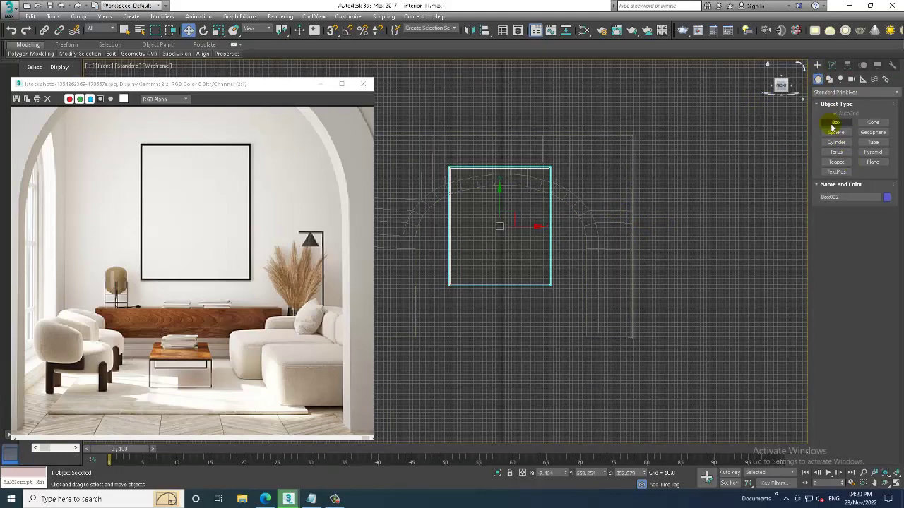
Draw a long box below the frame in the Front view for the console shelf.
left_click(837, 122)
middle_click_drag(562, 330, 649, 325)
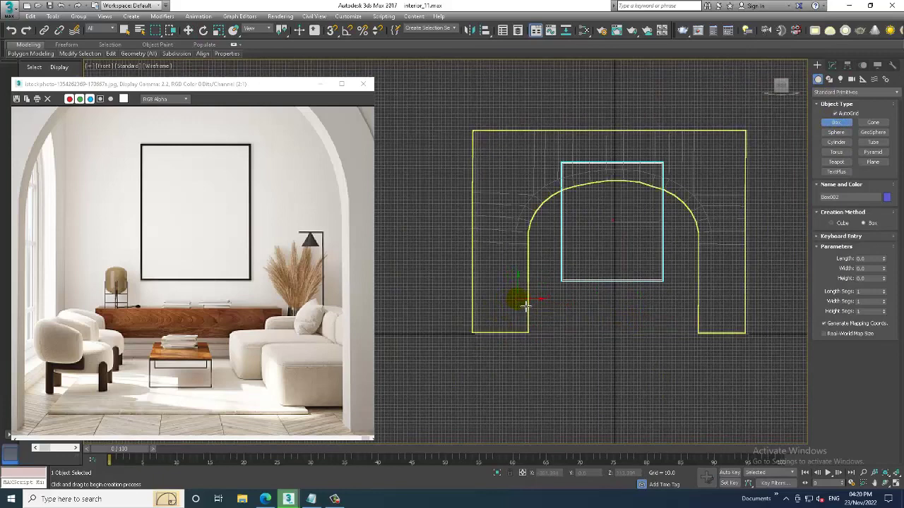
left_click_drag(528, 304, 712, 328)
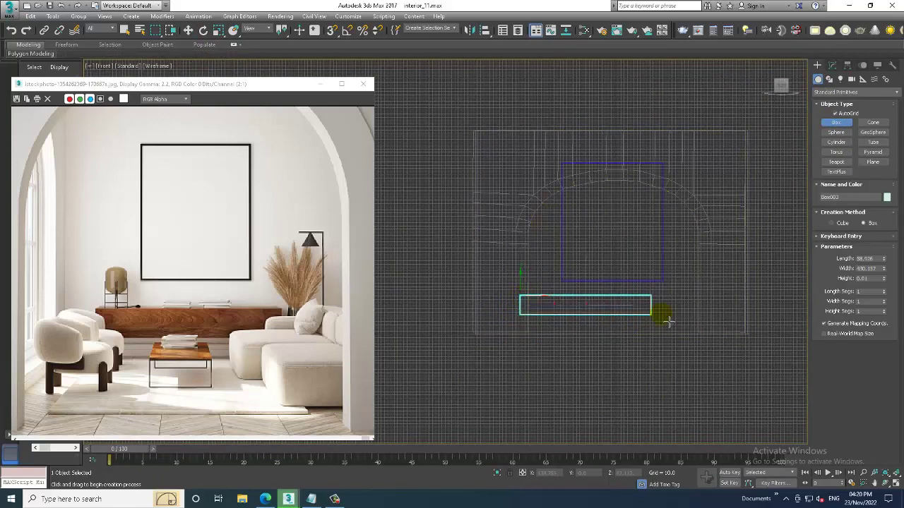
left_click(711, 336)
Increase the shelf box's Height and slide it along Y into place.
key("w")
key("alt+w")
key("alt+w")
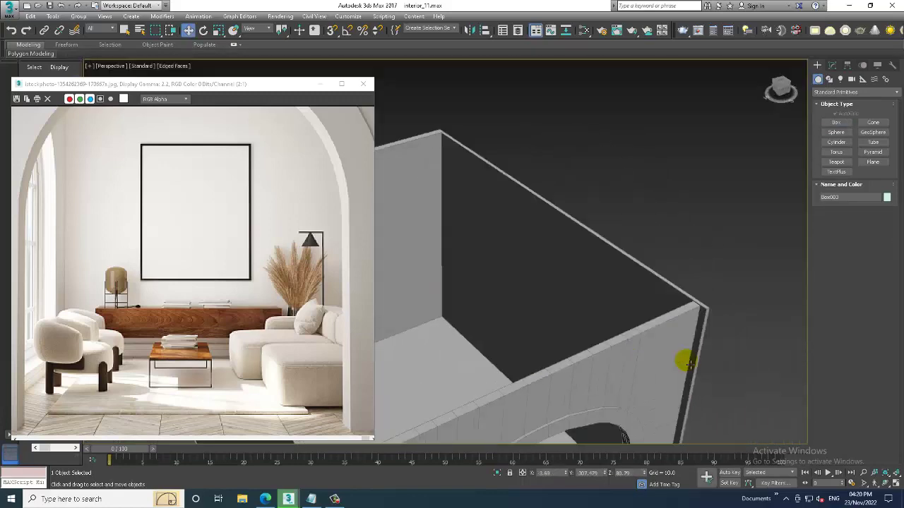
key("z")
mouse_move(665, 286)
middle_mouse_down("alt")
mouse_move(642, 339)
mouse_move(641, 323)
mouse_move(575, 313)
mouse_move(523, 292)
middle_mouse_up("alt")
left_click_drag(523, 291, 513, 288)
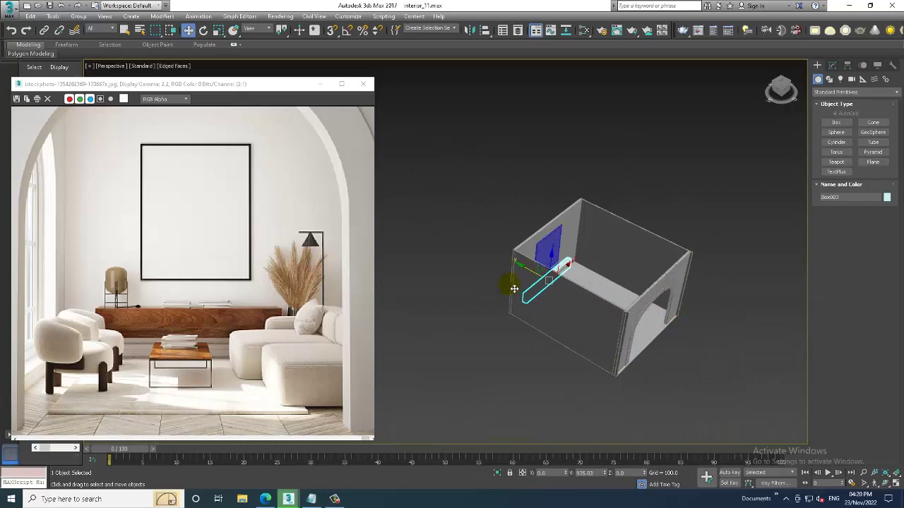
scroll(513, 288, "up", 10)
scroll(549, 273, "up", 3)
scroll(587, 293, "up", 3)
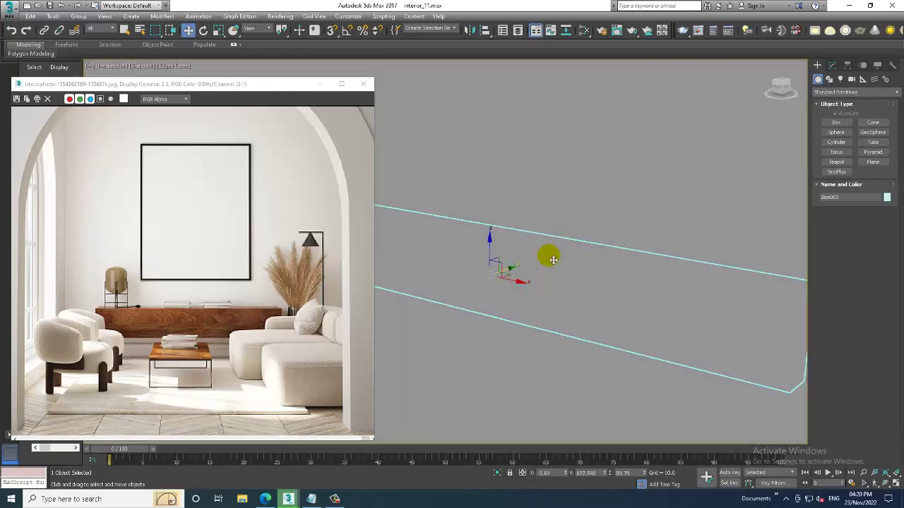
scroll(544, 256, "up", 5)
scroll(542, 292, "down", 2)
left_click(832, 65)
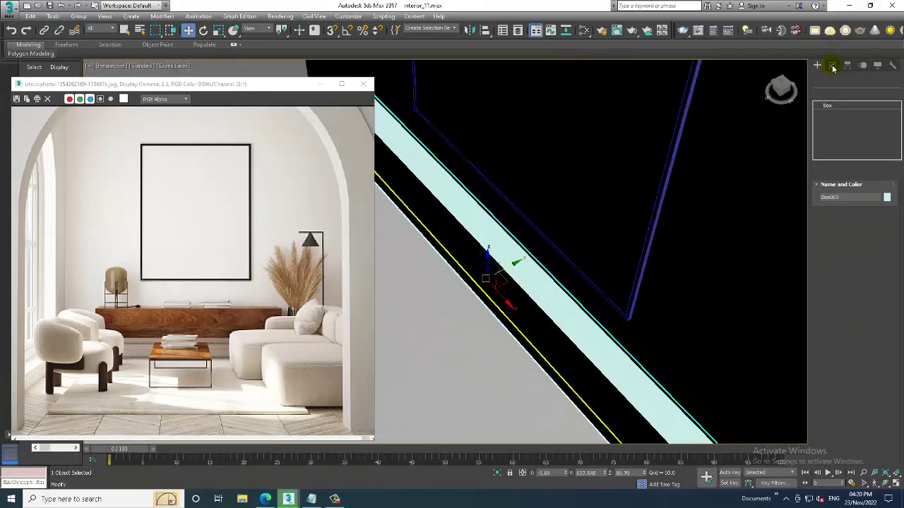
mouse_move(881, 225)
left_mouse_down()
mouse_move(877, 68)
mouse_move(638, 264)
left_mouse_up()
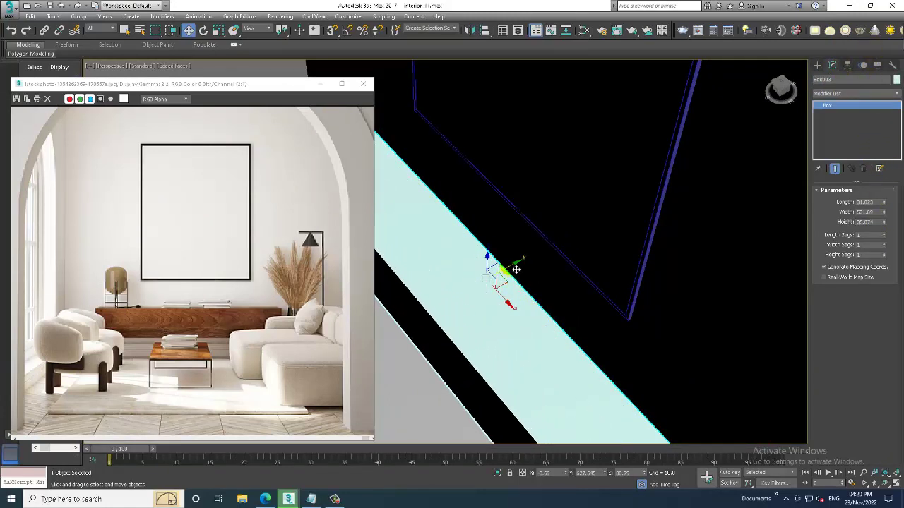
mouse_move(523, 269)
left_mouse_down()
mouse_move(551, 265)
mouse_move(541, 259)
mouse_move(599, 278)
mouse_move(666, 257)
mouse_move(659, 245)
left_mouse_up()
Convert the console shelf box to an Editable Poly.
mouse_move(659, 245)
middle_mouse_down("alt")
mouse_move(638, 294)
mouse_move(629, 295)
mouse_move(652, 266)
mouse_move(627, 269)
mouse_move(628, 281)
middle_mouse_up("alt")
right_click(626, 293)
mouse_move(643, 389)
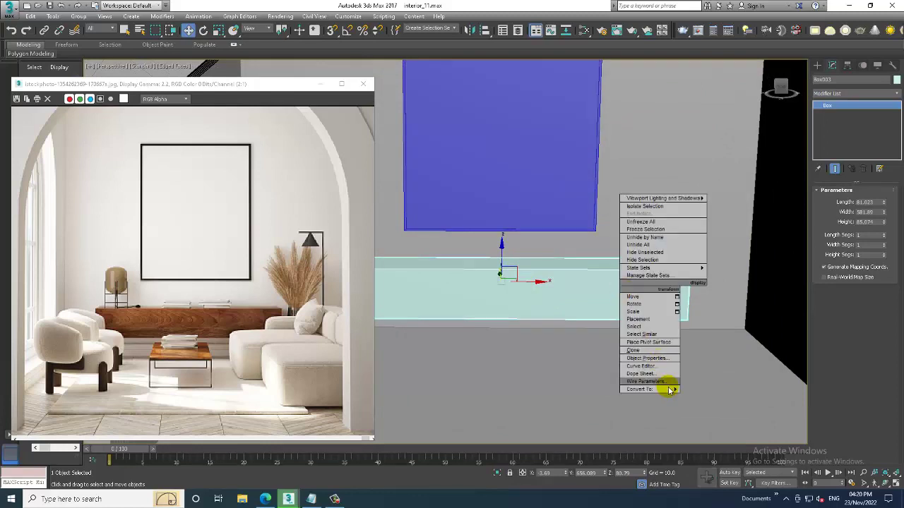
left_click(741, 397)
Select and adjust the vertices at the shelf's left and right ends.
key("1")
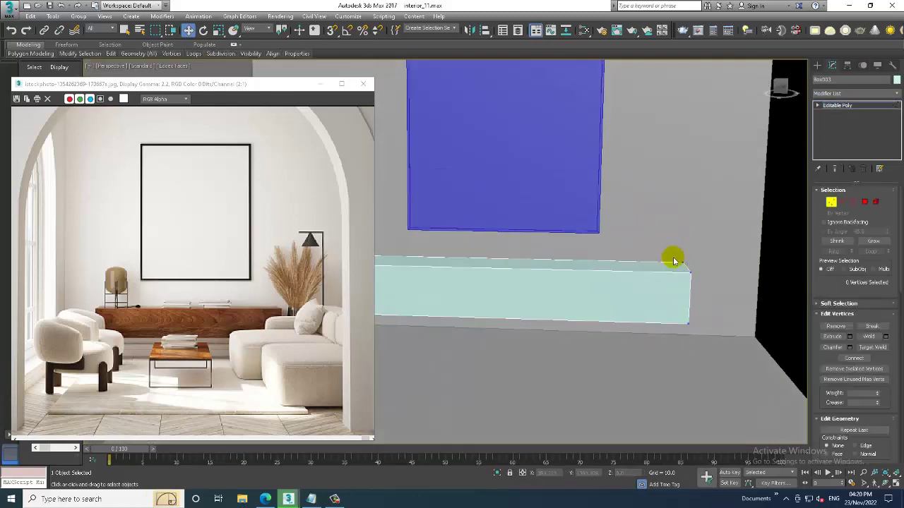
left_click_drag(666, 228, 762, 418)
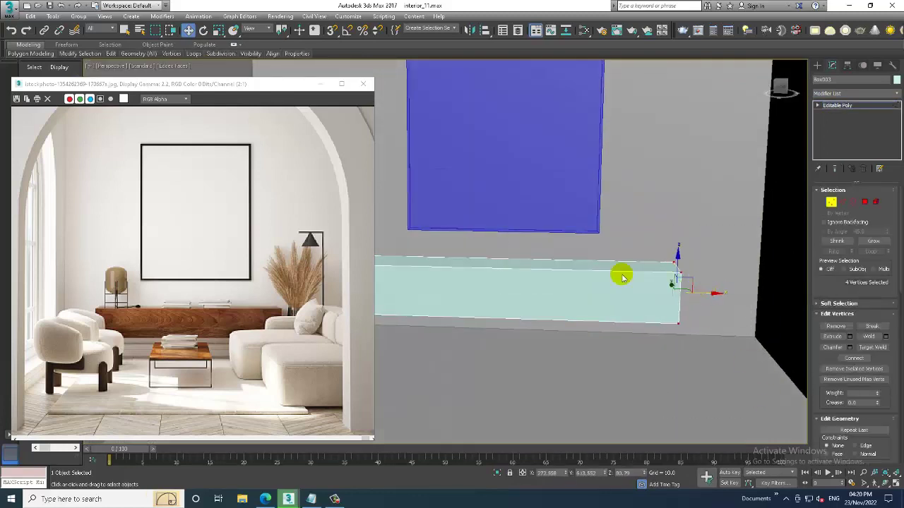
middle_click_drag(622, 273, 549, 264)
left_click_drag(468, 219, 581, 406)
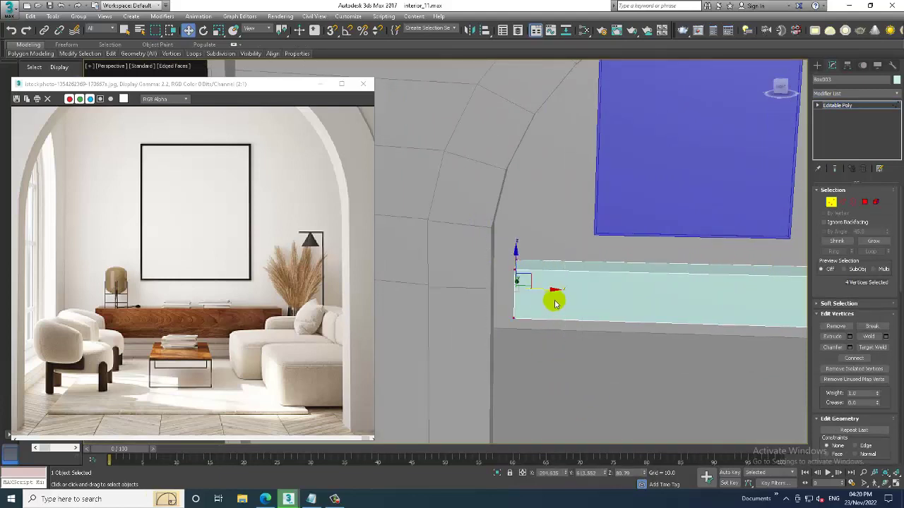
mouse_move(642, 307)
middle_mouse_down("alt")
mouse_move(626, 313)
mouse_move(661, 327)
mouse_move(613, 331)
mouse_move(660, 318)
mouse_move(666, 281)
mouse_move(645, 290)
mouse_move(895, 90)
middle_mouse_up("alt")
scroll(604, 326, "up", 3)
left_click(851, 105)
mouse_move(662, 218)
middle_mouse_down("alt")
mouse_move(672, 226)
mouse_move(673, 204)
mouse_move(588, 225)
mouse_move(571, 216)
middle_mouse_up("alt")
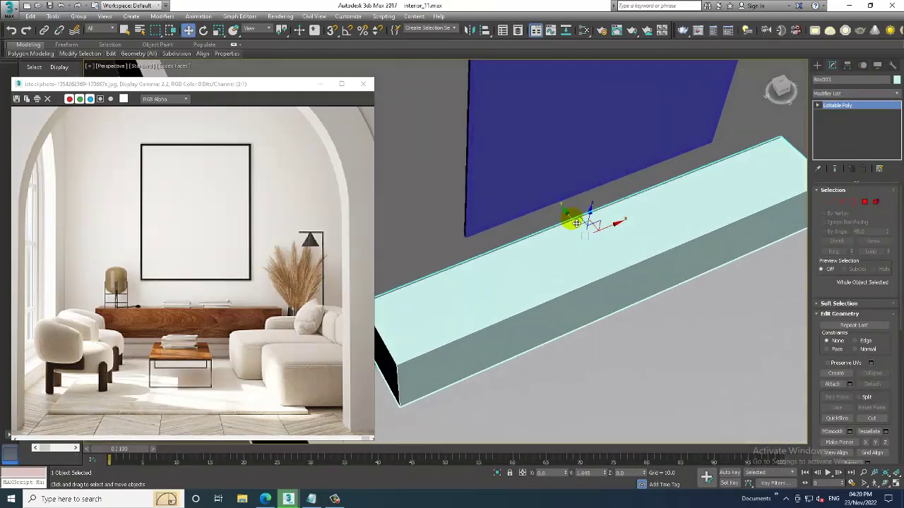
middle_click_drag(627, 228, 616, 248, "alt")
Create a flat, book-sized box on top of the console shelf.
left_click(818, 66)
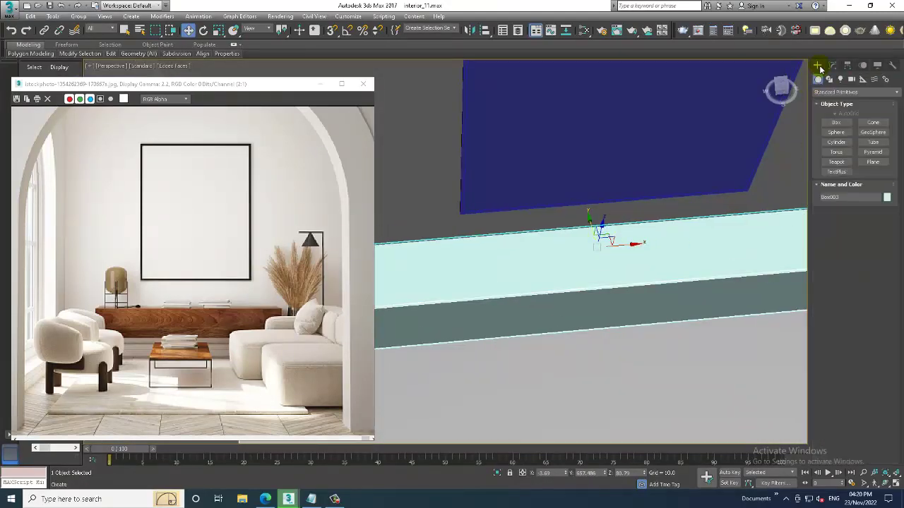
left_click(836, 123)
middle_click_drag(615, 256, 636, 261, "alt")
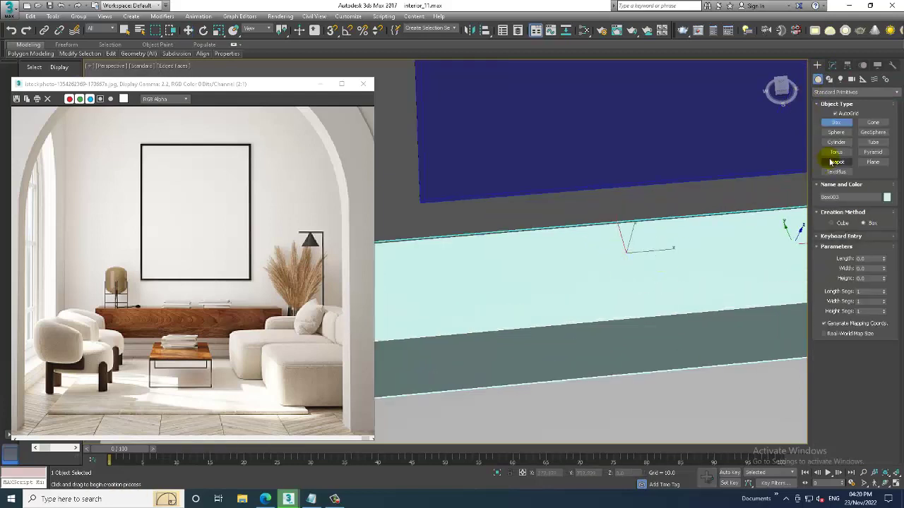
left_click(660, 277)
left_click_drag(550, 255, 659, 294)
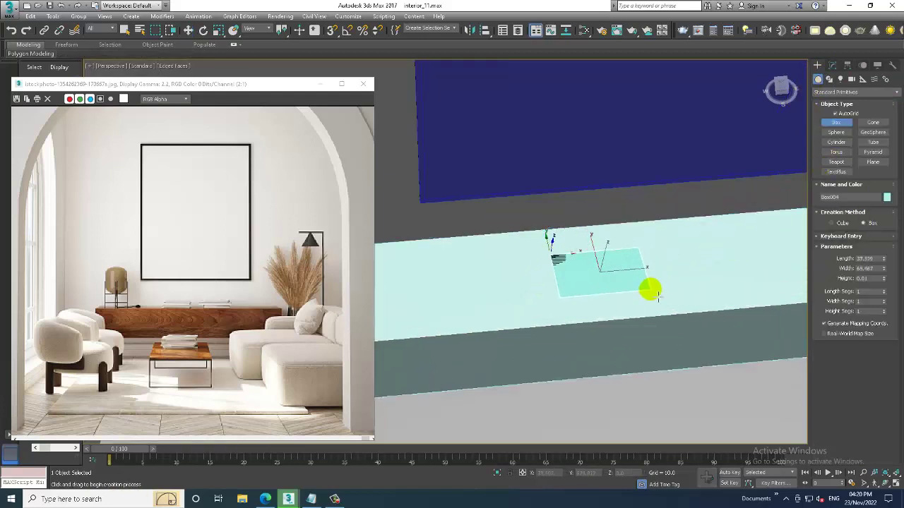
left_click(650, 263)
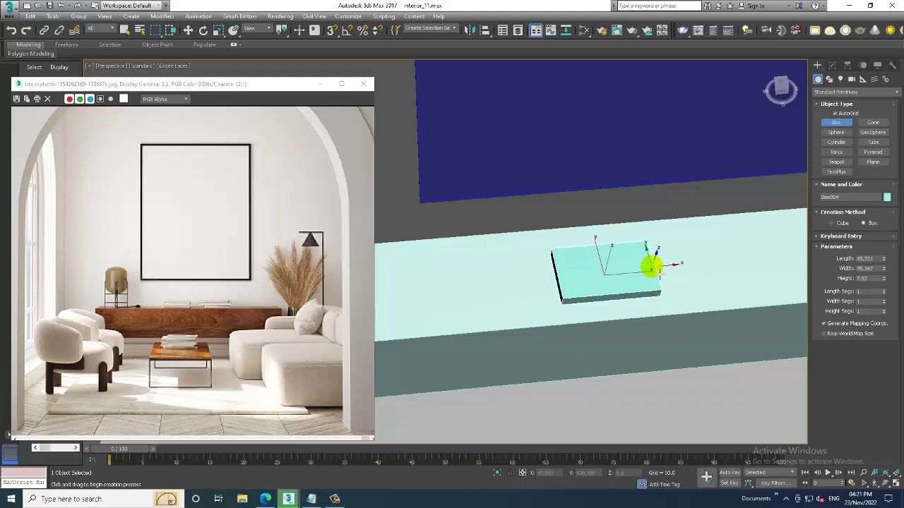
key("w")
key("alt+q")
key("alt+q")
key("z")
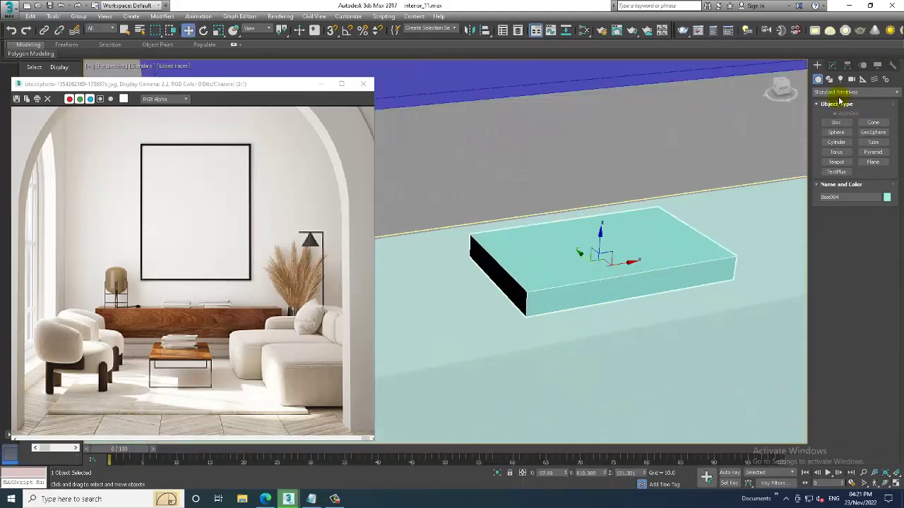
Convert the book box to Editable Poly and chamfer its top front edge.
right_click(594, 269)
mouse_move(613, 373)
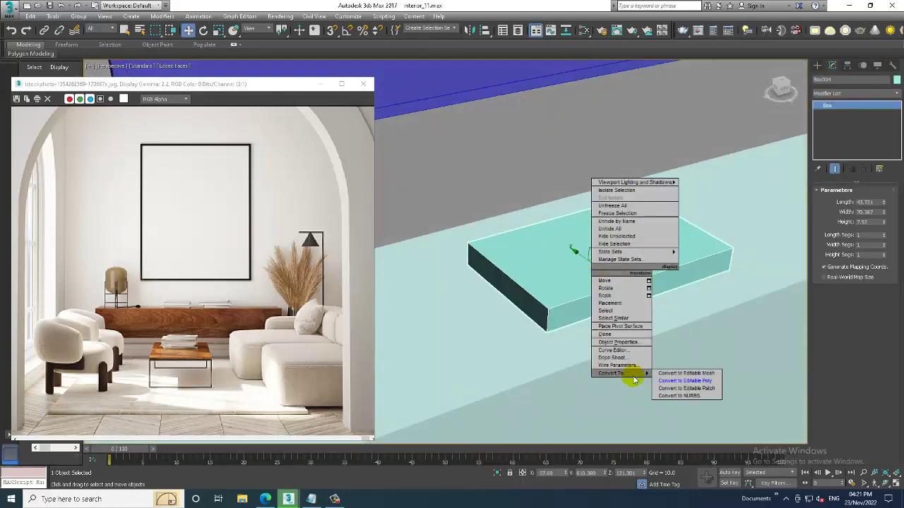
left_click(690, 381)
key("2")
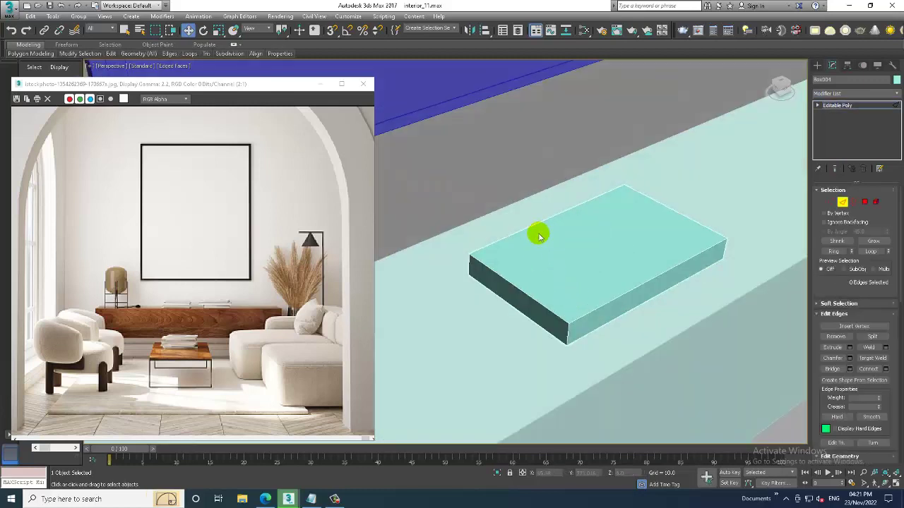
key("F3")
left_click(521, 236)
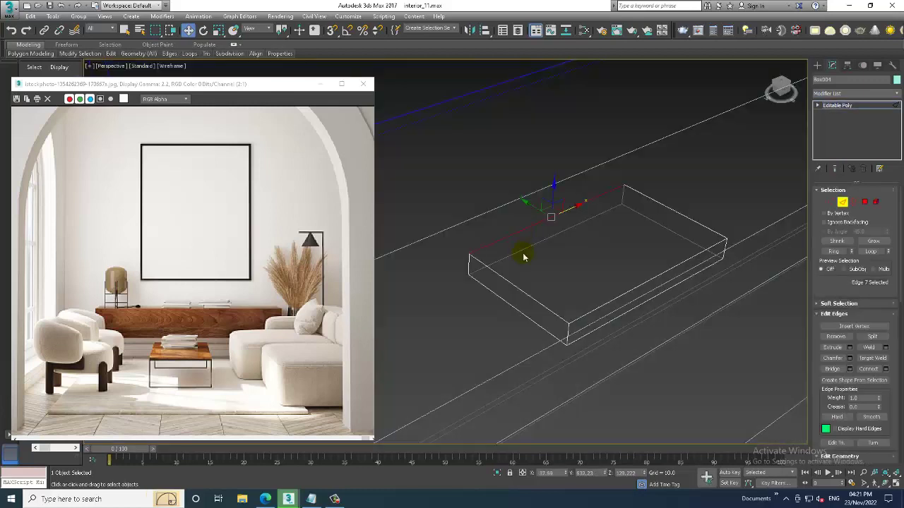
left_click(847, 359)
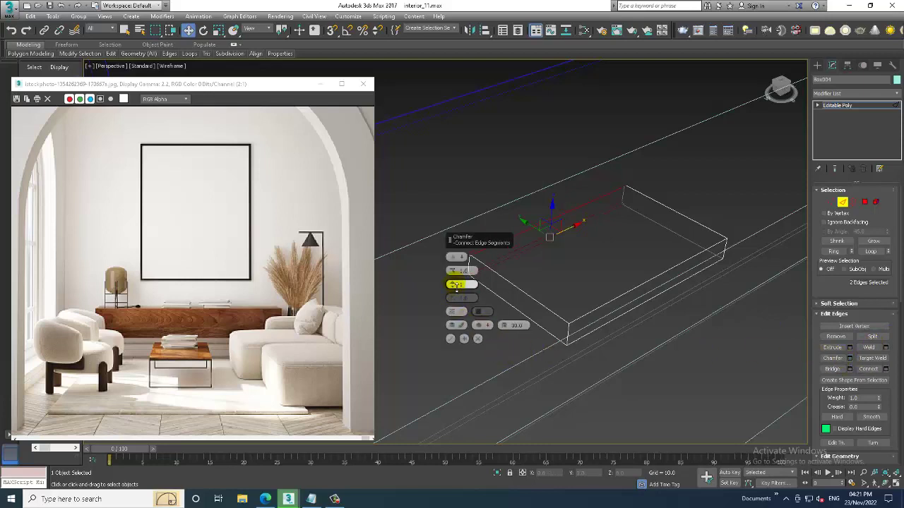
left_click_drag(452, 272, 452, 257)
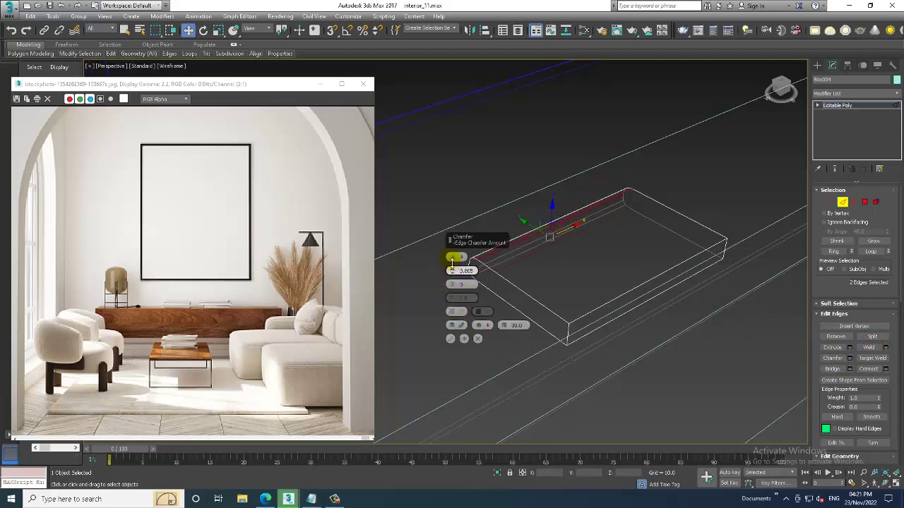
left_click(450, 339)
key("F3")
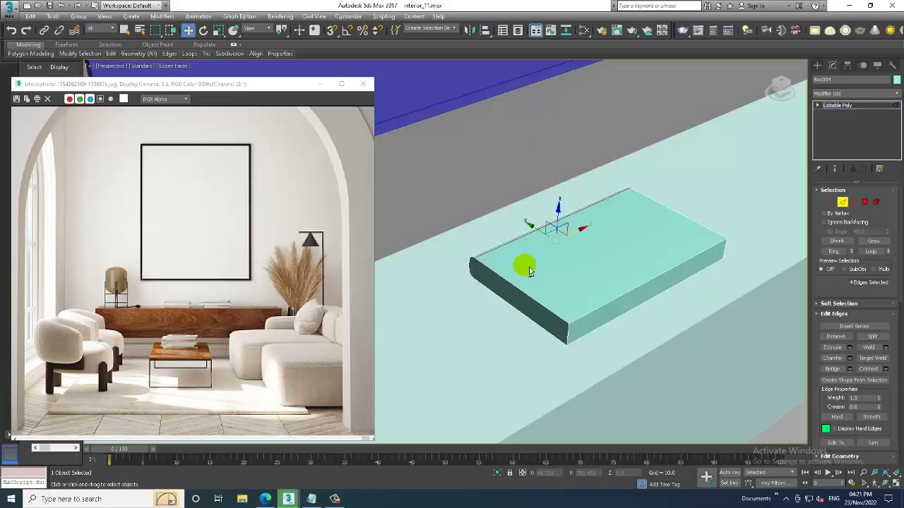
mouse_move(525, 262)
middle_mouse_down("alt")
mouse_move(491, 276)
mouse_move(645, 235)
middle_mouse_up("alt")
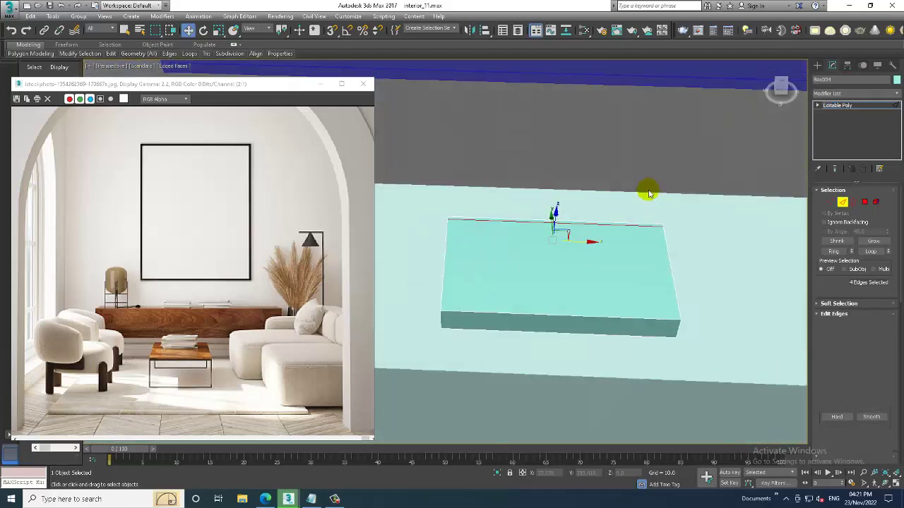
key("1")
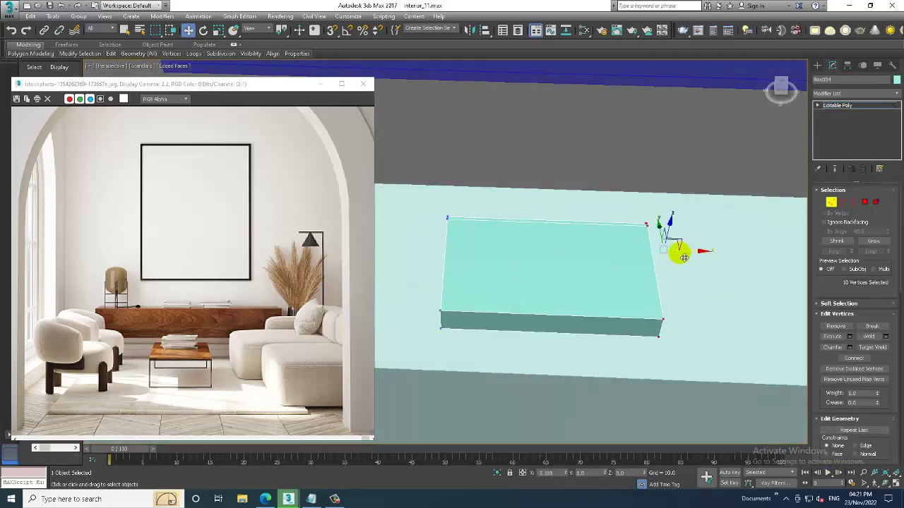
Select the book's front and long side faces and inset them by 0.852.
middle_click_drag(645, 297, 692, 269, "alt")
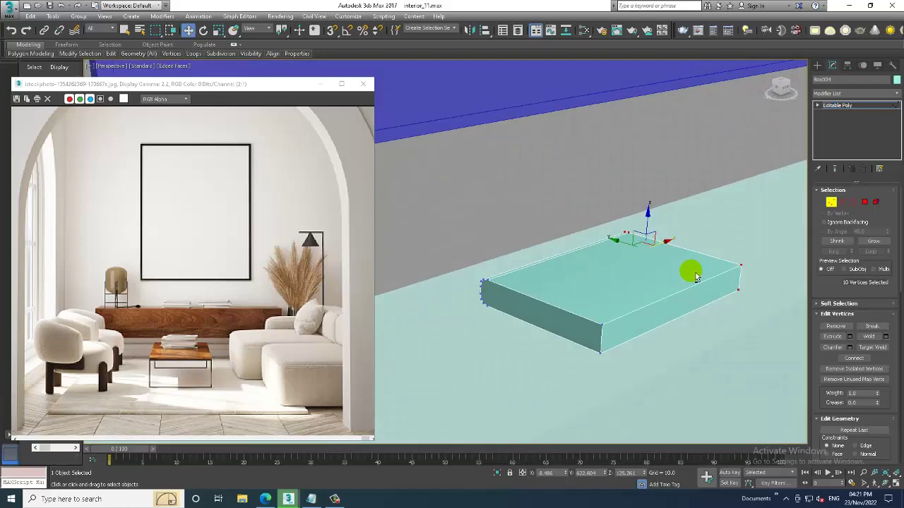
left_click(864, 204)
left_click(557, 322)
left_click(731, 318, "ctrl")
mouse_move(730, 319)
middle_mouse_down("alt")
mouse_move(718, 412)
mouse_move(666, 359)
middle_mouse_up("alt")
left_click(709, 397, "ctrl")
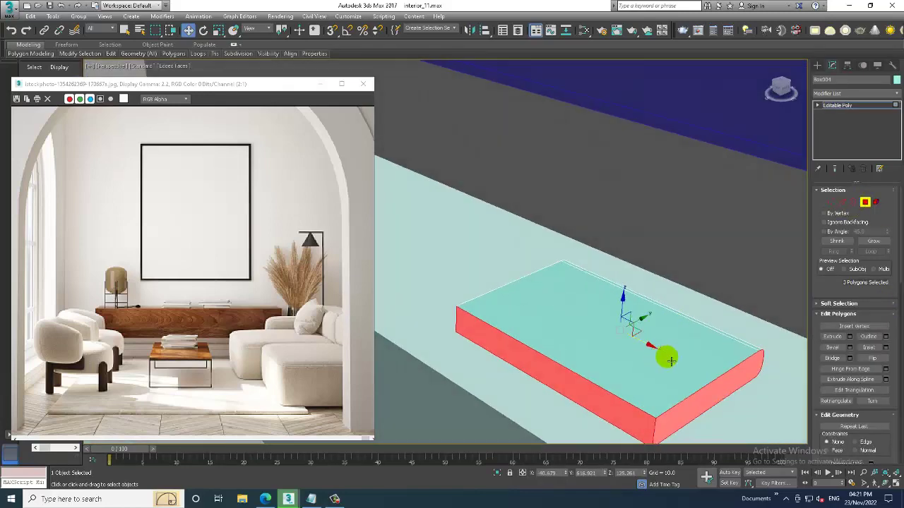
left_click(887, 348)
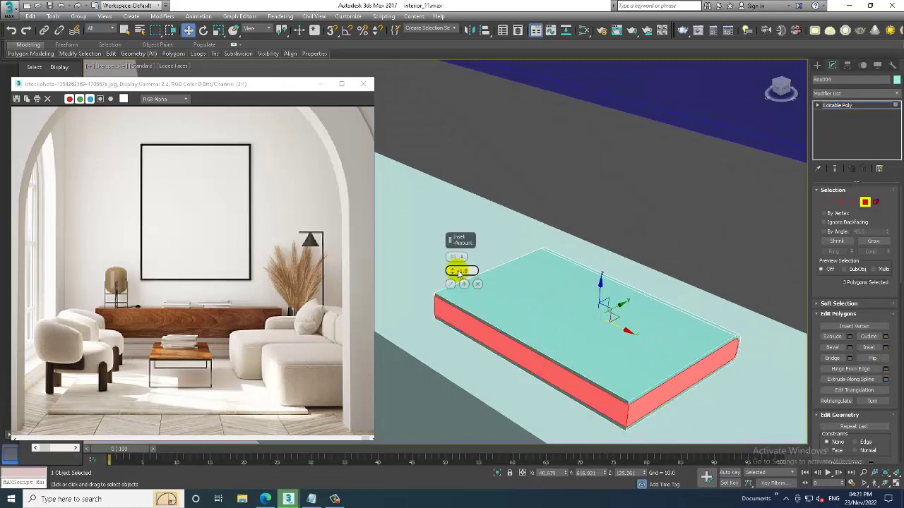
left_click_drag(454, 272, 453, 280)
left_click(451, 285)
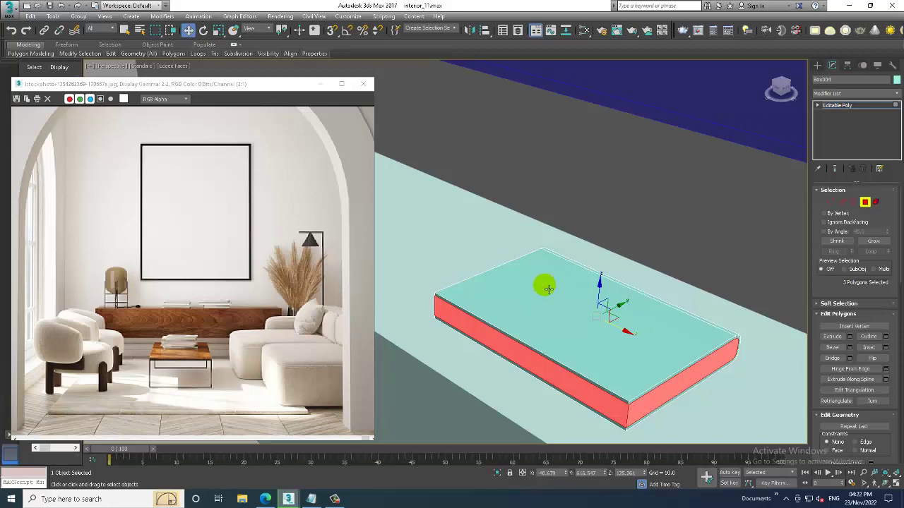
Shift-copy the book box upward along Z into a stack of four.
left_click(847, 106)
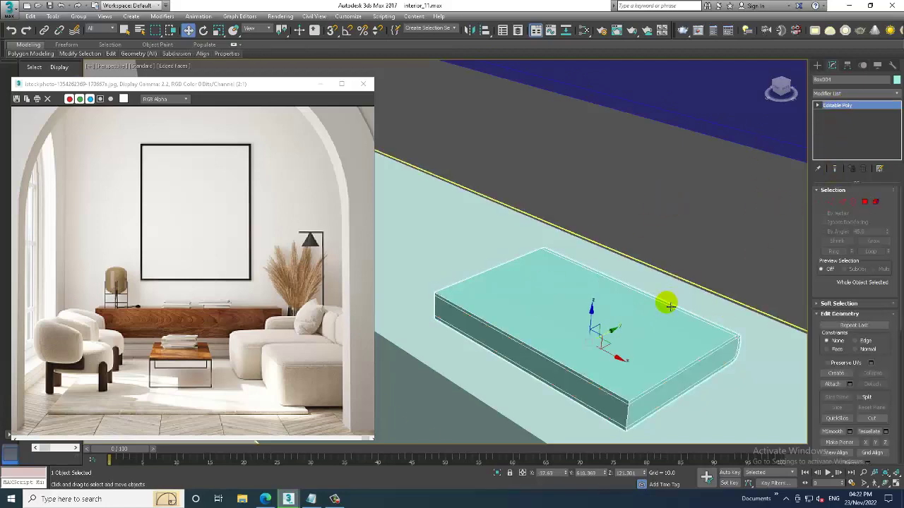
mouse_move(664, 301)
middle_mouse_down("alt")
mouse_move(611, 377)
mouse_move(642, 375)
mouse_move(638, 346)
middle_mouse_up("alt")
scroll(637, 346, "up", 2)
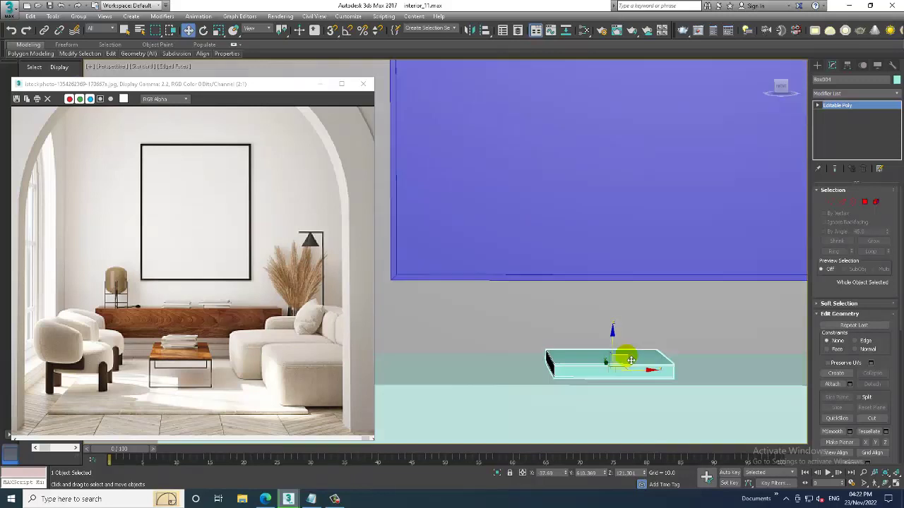
scroll(621, 357, "up", 1)
left_click_drag(615, 358, 624, 333, "shift")
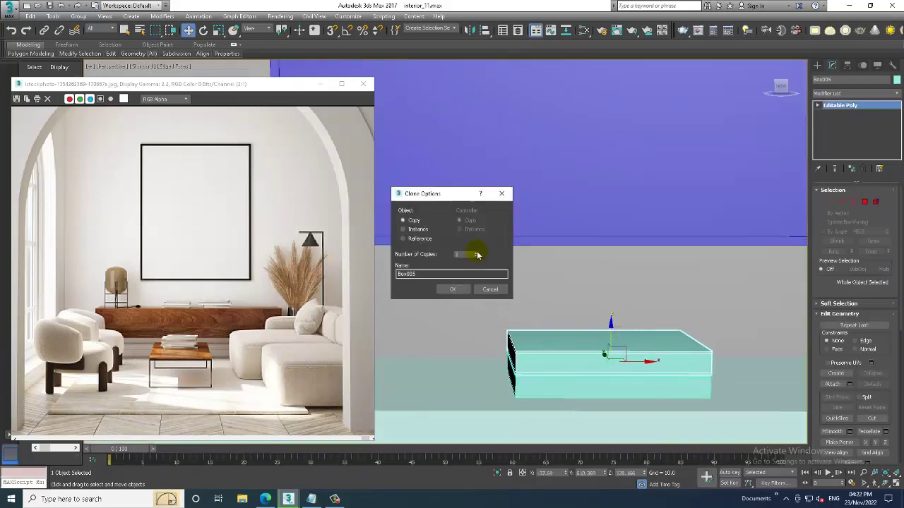
left_click(464, 295)
Select all four books in the stack.
mouse_move(468, 297)
middle_mouse_down("alt")
mouse_move(615, 344)
mouse_move(601, 348)
mouse_move(631, 358)
mouse_move(621, 343)
mouse_move(595, 379)
mouse_move(638, 384)
mouse_move(642, 398)
mouse_move(621, 374)
mouse_move(624, 343)
middle_mouse_up("alt")
left_click(619, 394, "ctrl")
left_click(624, 336, "ctrl")
key("r")
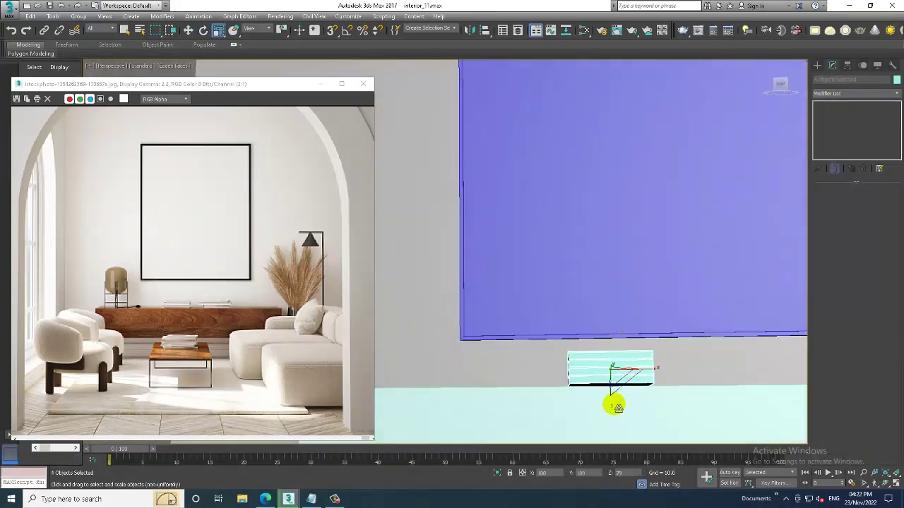
scroll(612, 403, "up", 3)
key("w")
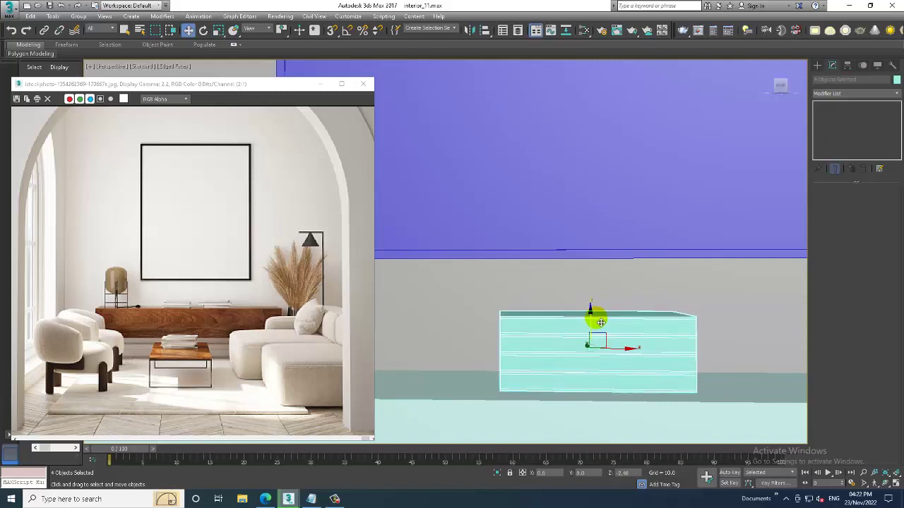
Copy the stack to the right on the shelf and select its top book.
mouse_move(596, 315)
middle_mouse_down("alt")
mouse_move(618, 351)
mouse_move(571, 348)
middle_mouse_up("alt")
scroll(552, 351, "down", 2)
left_click_drag(544, 349, 734, 326, "shift")
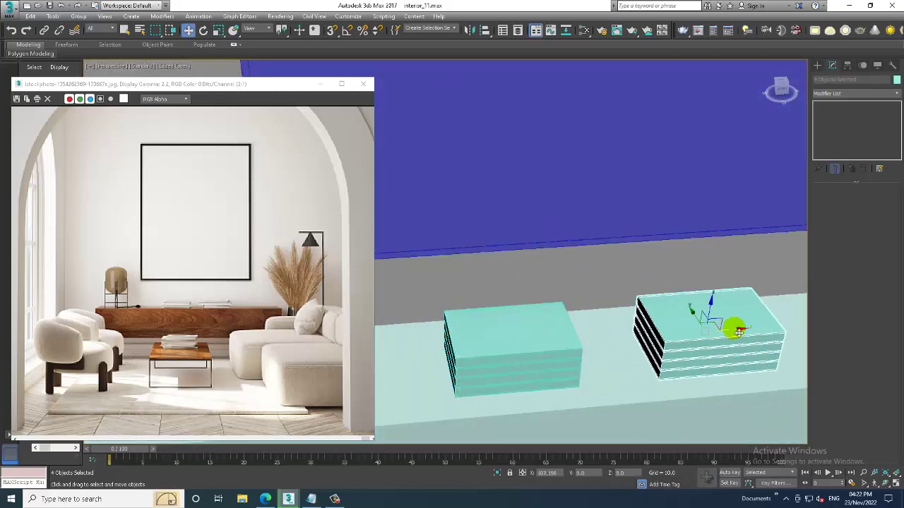
left_click(460, 288)
left_click(698, 334)
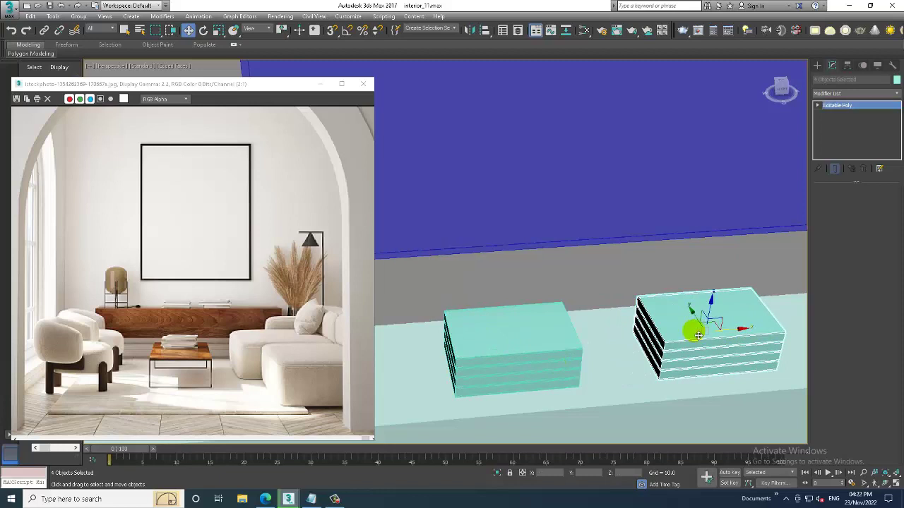
scroll(706, 319, "up", 2)
Rotate the right stack's top book about -0.97° around Z.
key("e")
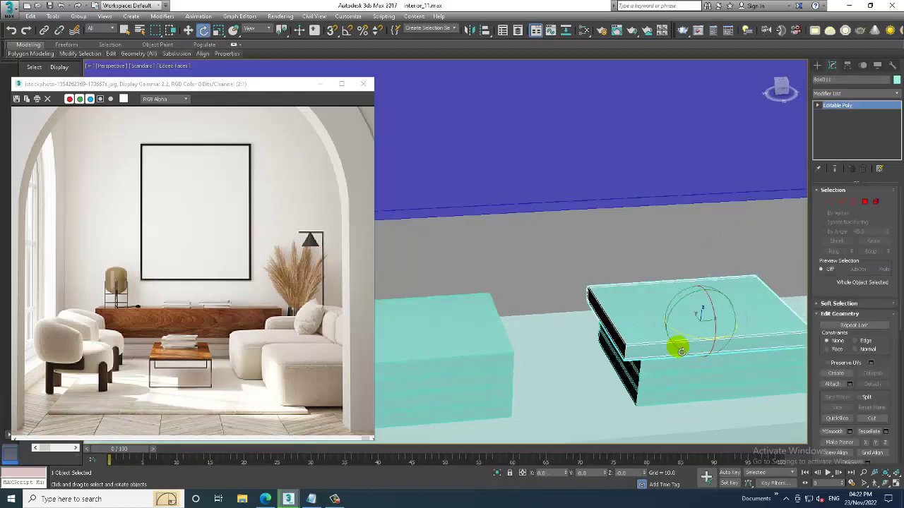
left_click_drag(680, 367, 705, 357)
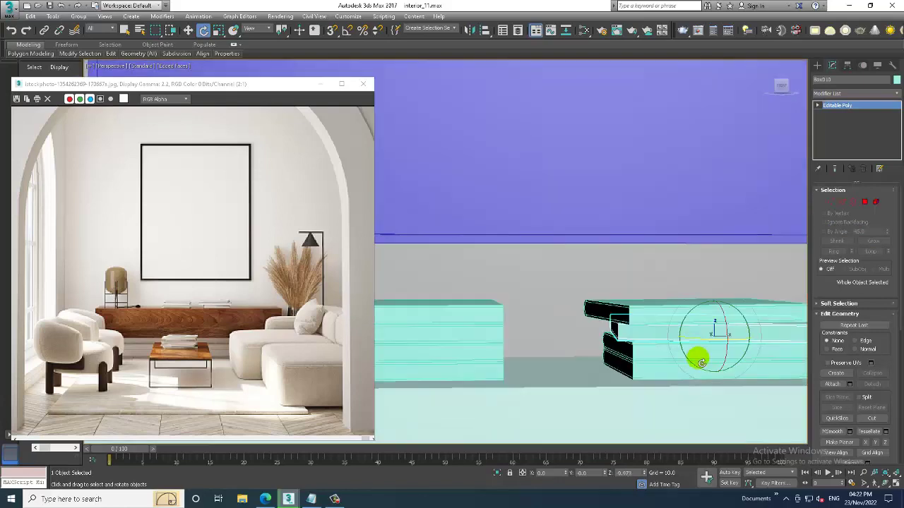
middle_click_drag(705, 356, 666, 367, "alt")
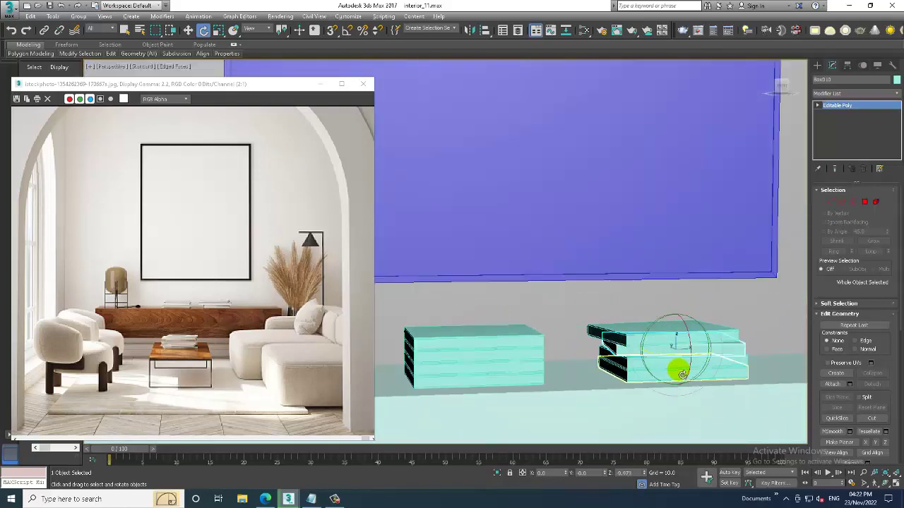
scroll(666, 367, "up", 3)
scroll(666, 360, "down", 3)
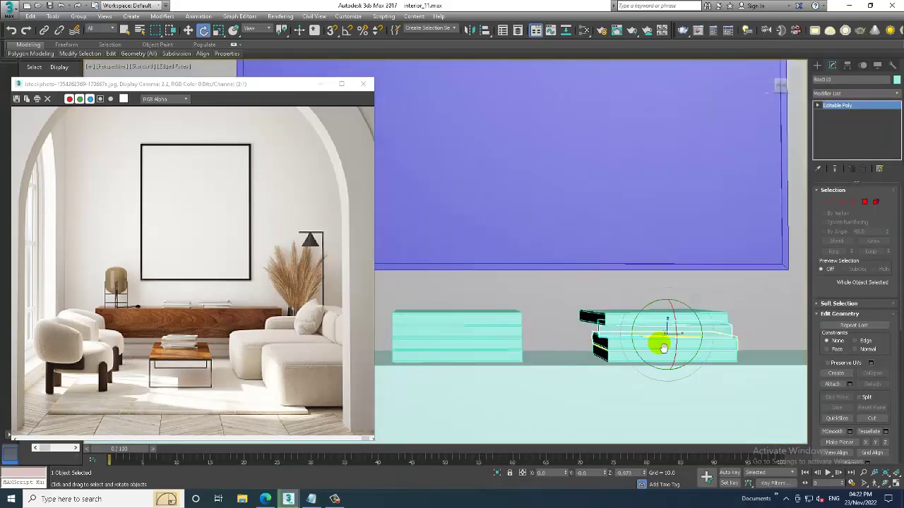
mouse_move(667, 364)
middle_mouse_down("alt")
mouse_move(676, 353)
mouse_move(636, 319)
mouse_move(610, 324)
mouse_move(611, 296)
mouse_move(629, 294)
mouse_move(617, 298)
middle_mouse_up("alt")
scroll(636, 319, "down", 5)
scroll(650, 306, "down", 1)
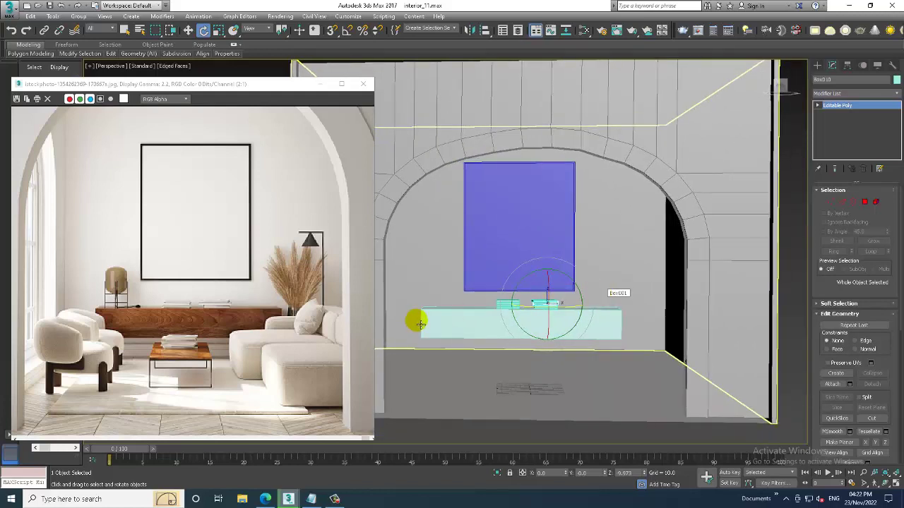
Start the Line spline tool and maximize the Front view.
middle_click_drag(535, 317, 819, 94, "alt")
left_click(817, 66)
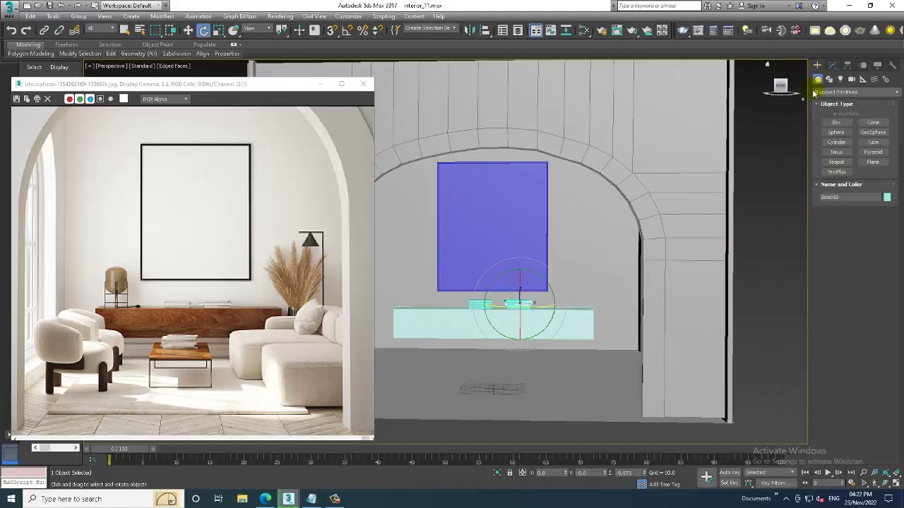
left_click(830, 81)
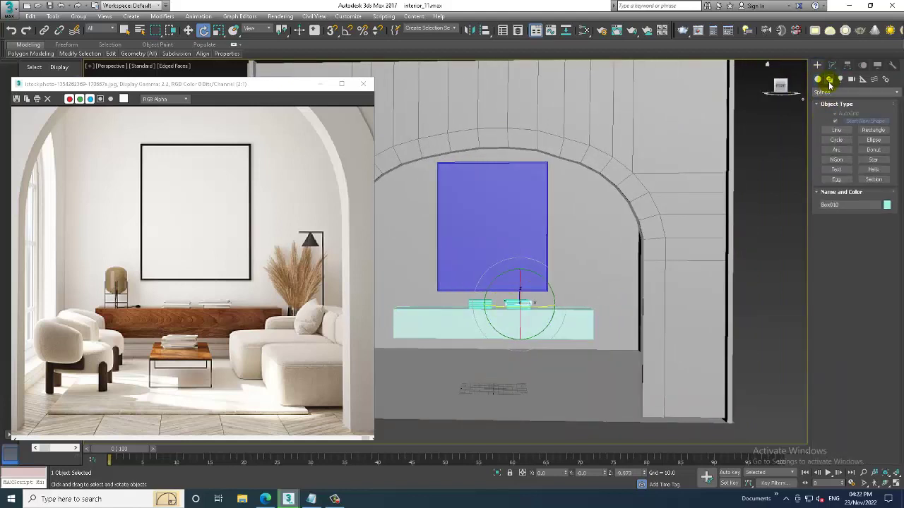
left_click(836, 132)
key("alt+w")
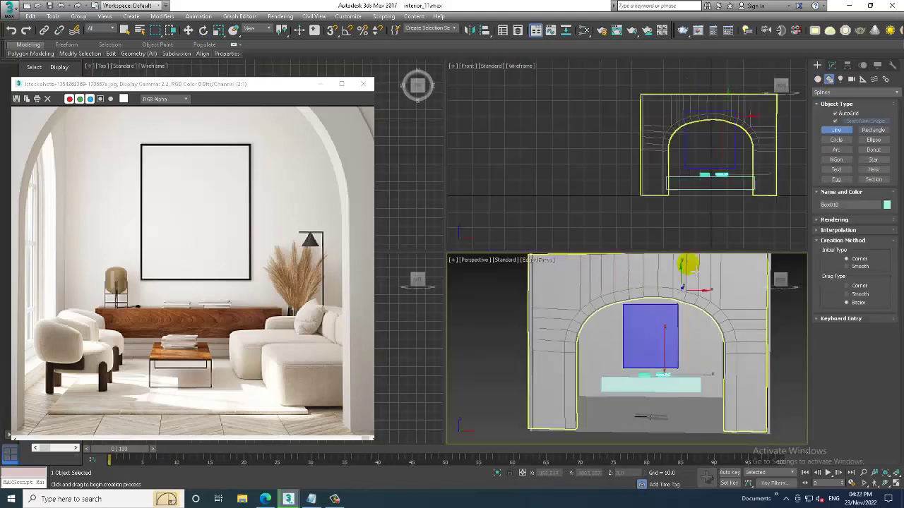
key("alt+w")
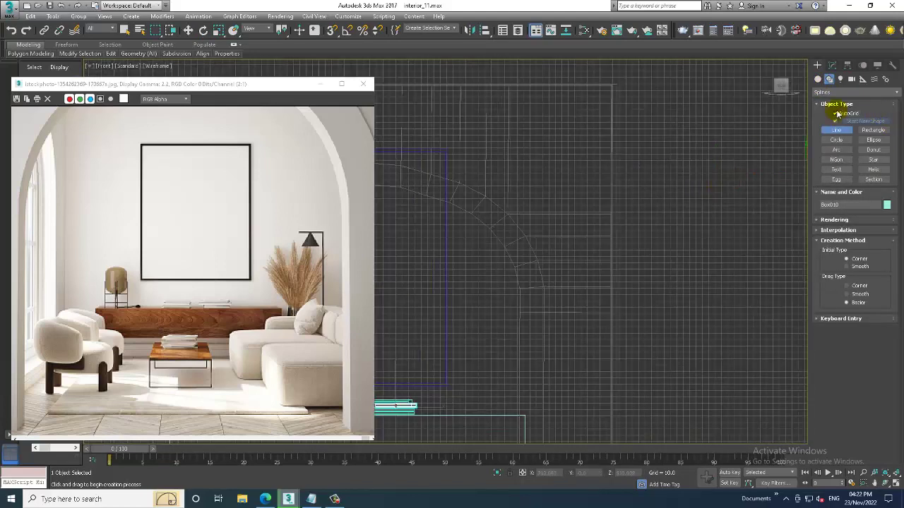
scroll(668, 268, "down", 5)
scroll(671, 252, "down", 1)
scroll(617, 267, "down", 1)
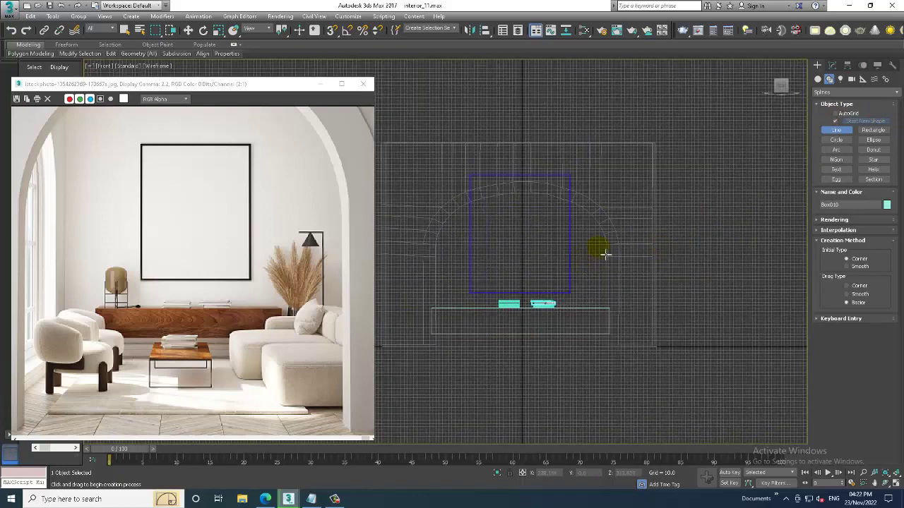
scroll(606, 254, "up", 2)
Draw the lamp line from a top point to a bottom point right of the shelf.
left_click(597, 258)
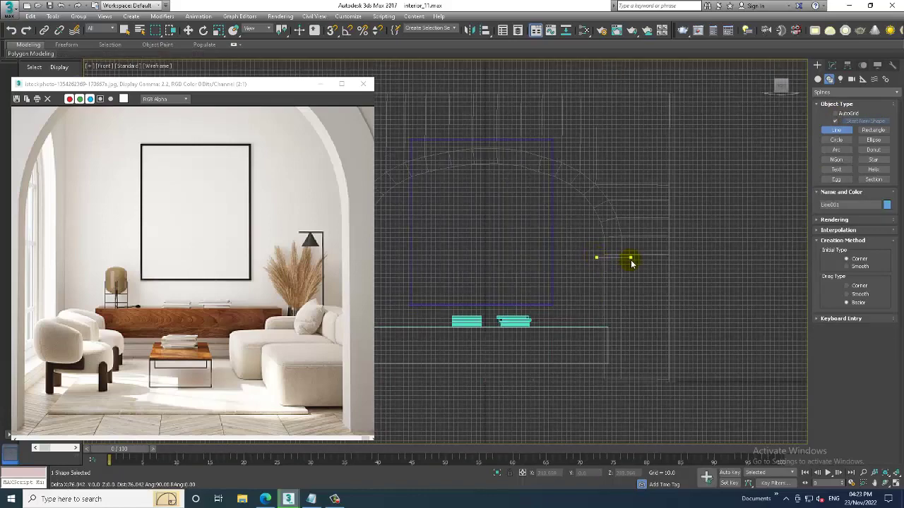
left_click(634, 382)
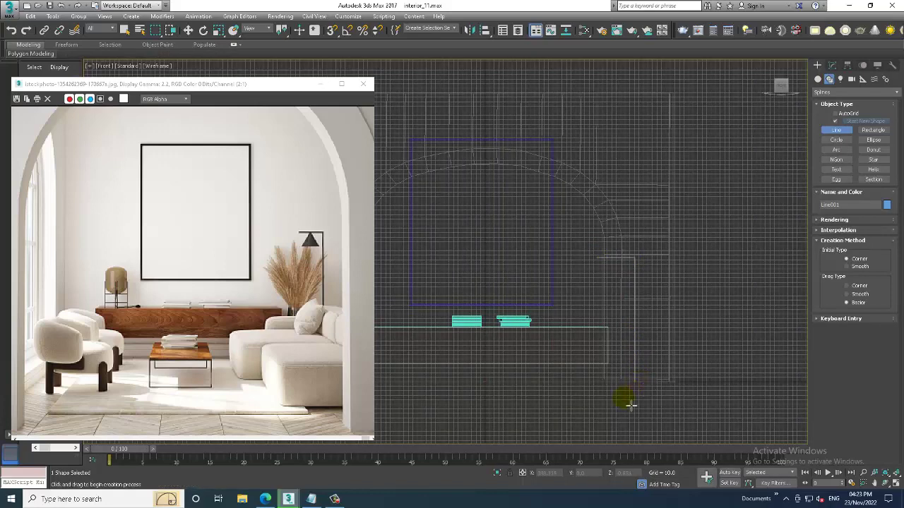
right_click(630, 405)
key("w")
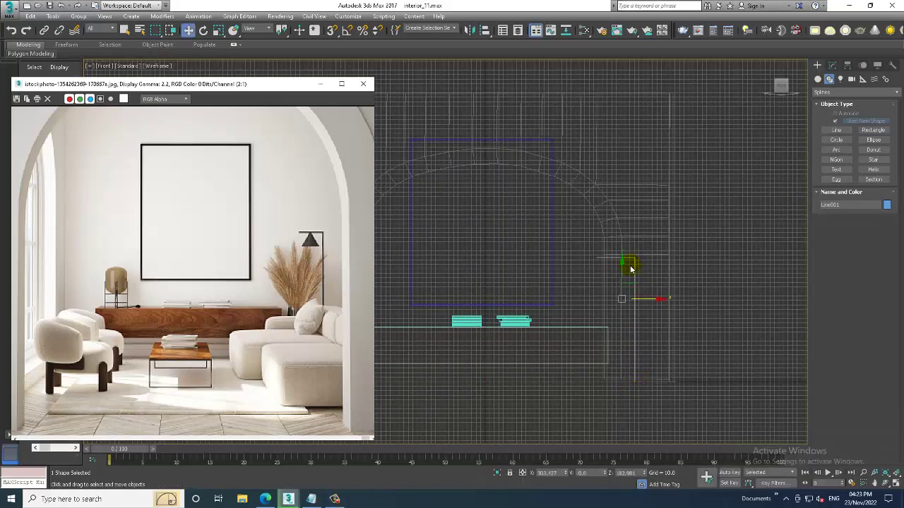
key("alt+w")
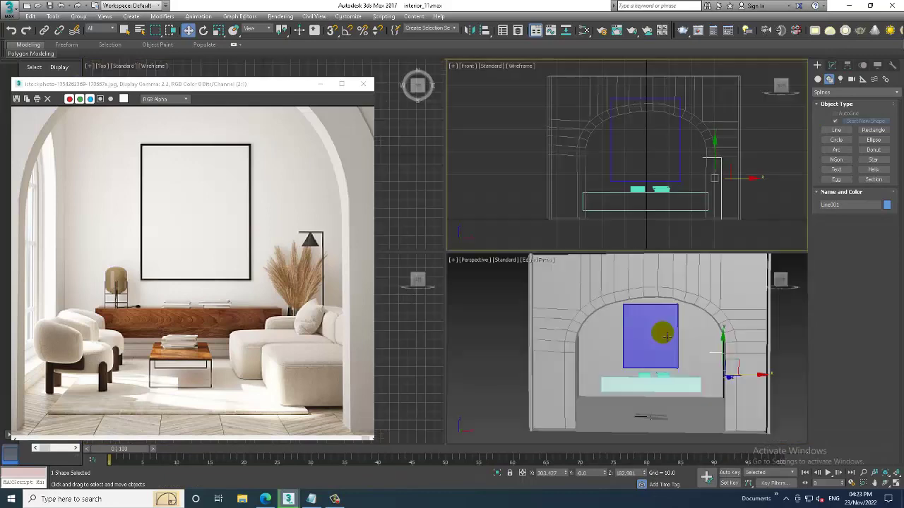
Maximize the Perspective view to inspect the new Line001 beside the arch.
right_click(696, 344)
key("alt+w")
mouse_move(651, 320)
middle_mouse_down("alt")
mouse_move(680, 344)
mouse_move(613, 272)
mouse_move(642, 260)
middle_mouse_up("alt")
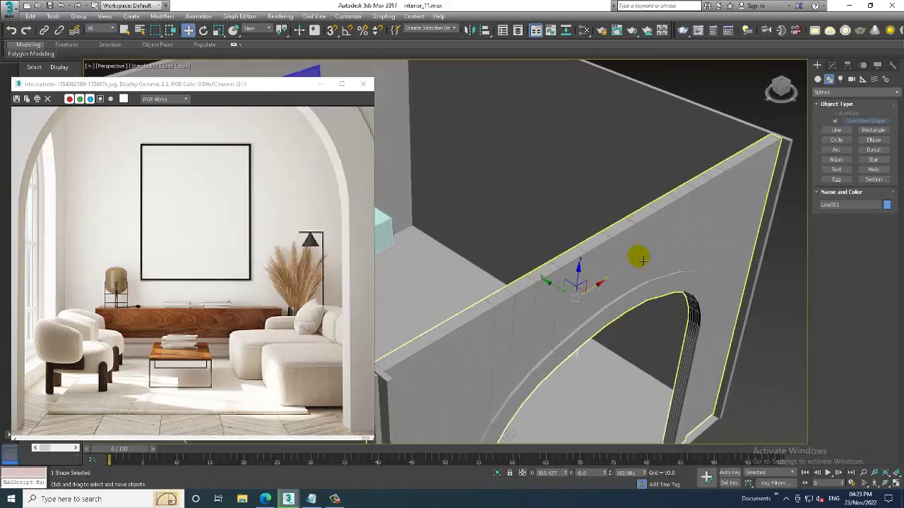
scroll(631, 257, "up", 3)
scroll(648, 254, "up", 3)
scroll(642, 256, "up", 3)
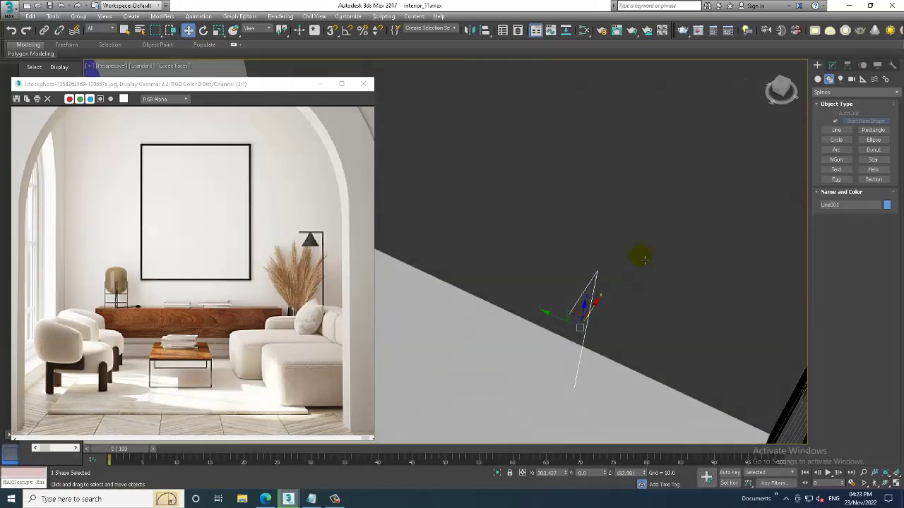
left_click(831, 67)
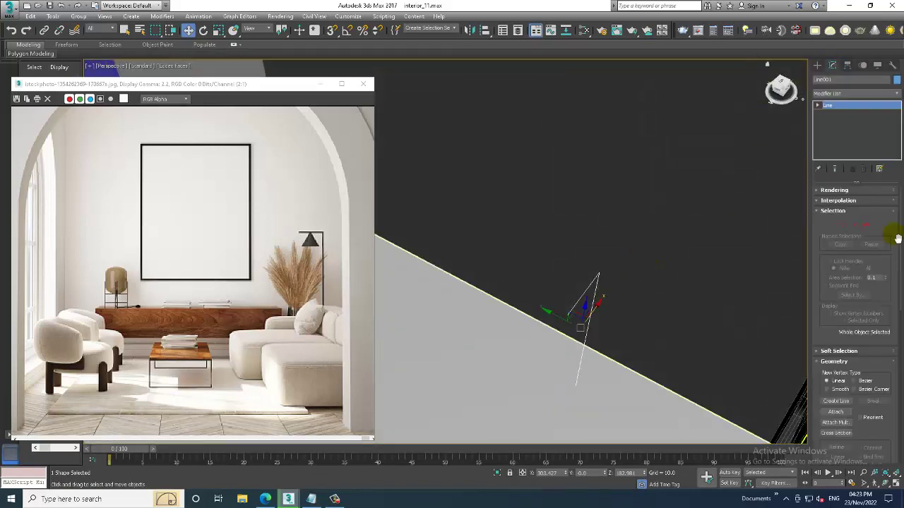
Render the line in viewport as a rectangular beam, Length 4.5 and Width 4.04.
left_click(842, 190)
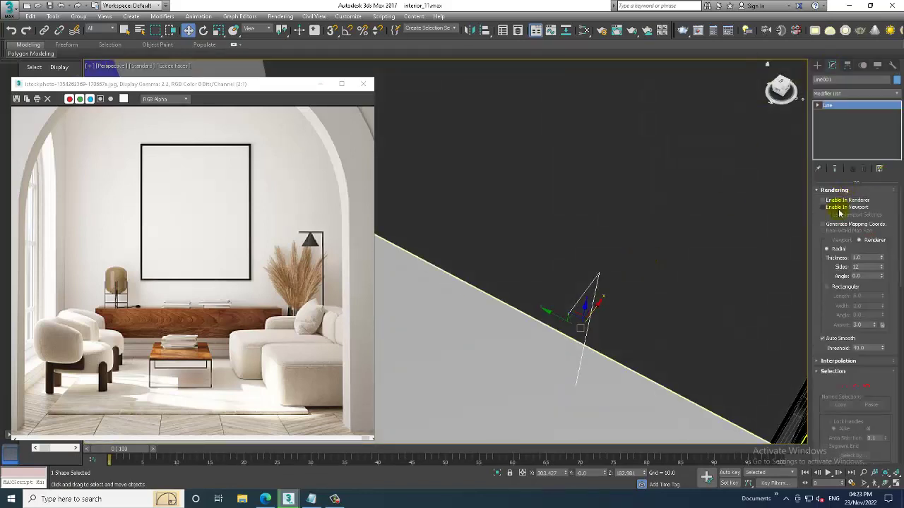
left_click(834, 288)
mouse_move(678, 275)
middle_mouse_down("alt")
mouse_move(666, 295)
mouse_move(600, 310)
middle_mouse_up("alt")
scroll(634, 284, "up", 3)
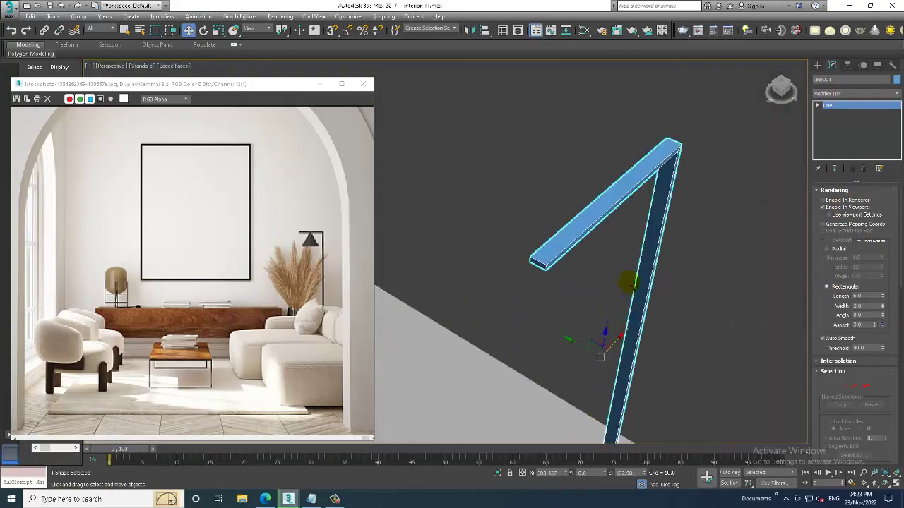
mouse_move(634, 283)
middle_mouse_down("alt")
mouse_move(641, 238)
mouse_move(654, 244)
middle_mouse_up("alt")
left_click_drag(883, 300, 883, 312)
mouse_move(882, 307)
left_mouse_down()
mouse_move(882, 253)
mouse_move(890, 262)
left_mouse_up()
Move the lamp beam into position beside the console shelf.
mouse_move(628, 277)
middle_mouse_down("alt")
mouse_move(589, 276)
mouse_move(598, 292)
mouse_move(638, 311)
mouse_move(590, 311)
middle_mouse_up("alt")
scroll(590, 311, "down", 3)
left_click_drag(566, 293, 521, 255)
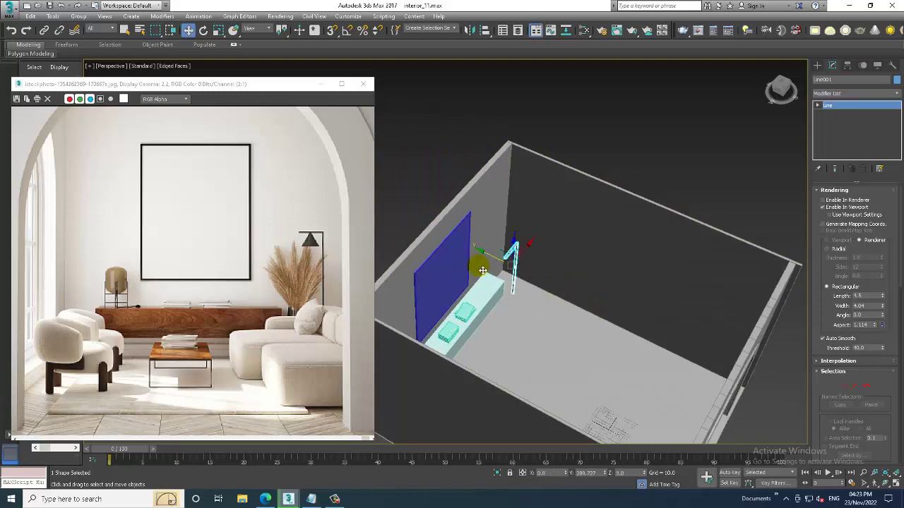
mouse_move(520, 256)
middle_mouse_down("alt")
mouse_move(460, 270)
mouse_move(544, 256)
mouse_move(550, 268)
mouse_move(561, 264)
middle_mouse_up("alt")
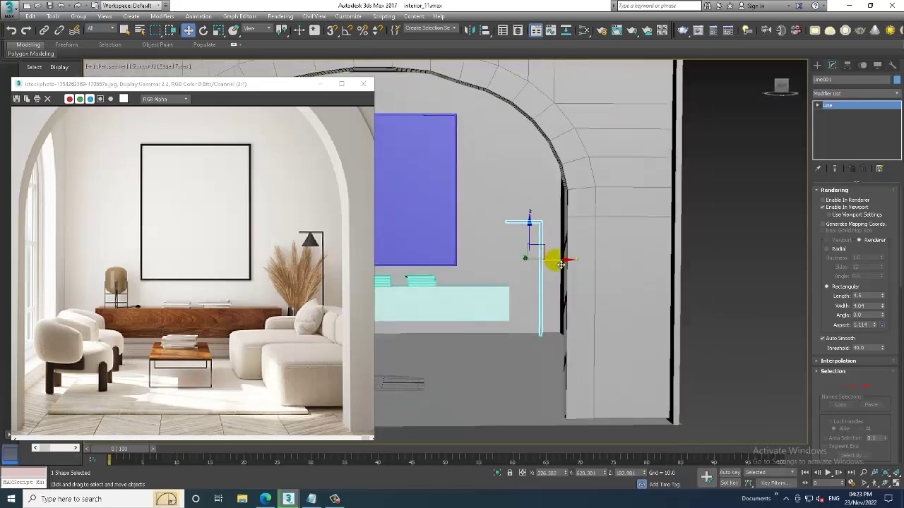
scroll(561, 268, "up", 2)
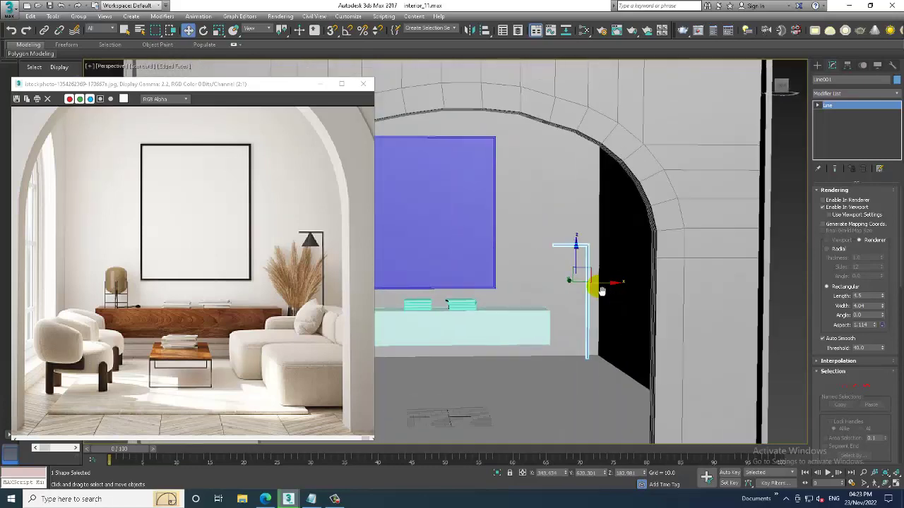
scroll(577, 286, "up", 2)
scroll(577, 286, "up", 1)
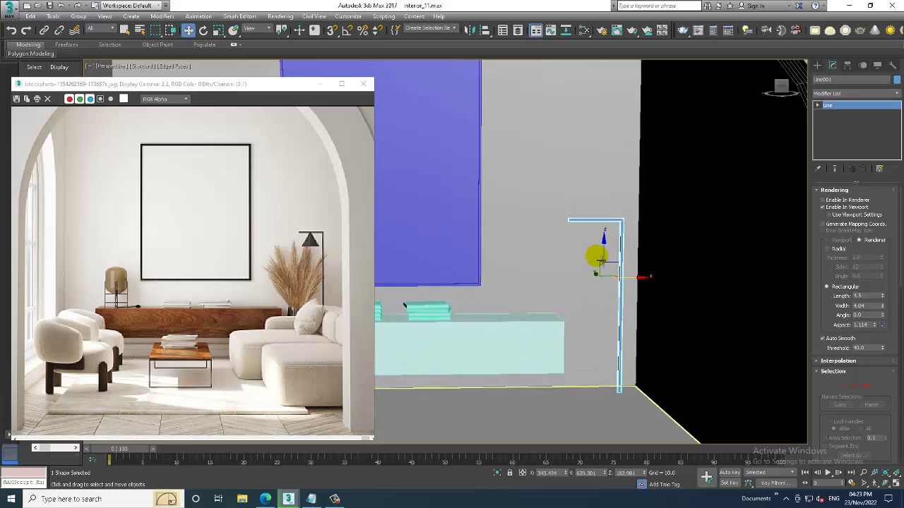
scroll(597, 259, "up", 2)
scroll(635, 220, "up", 3)
key("1")
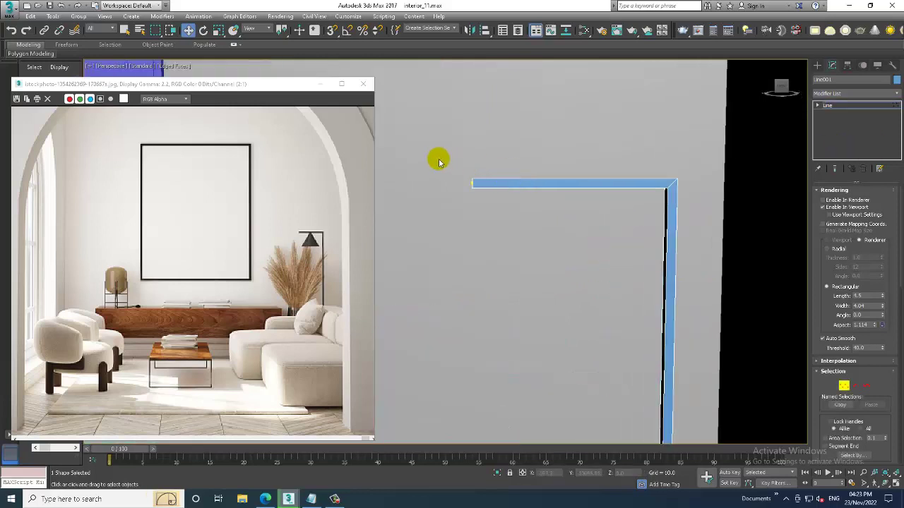
left_click(817, 66)
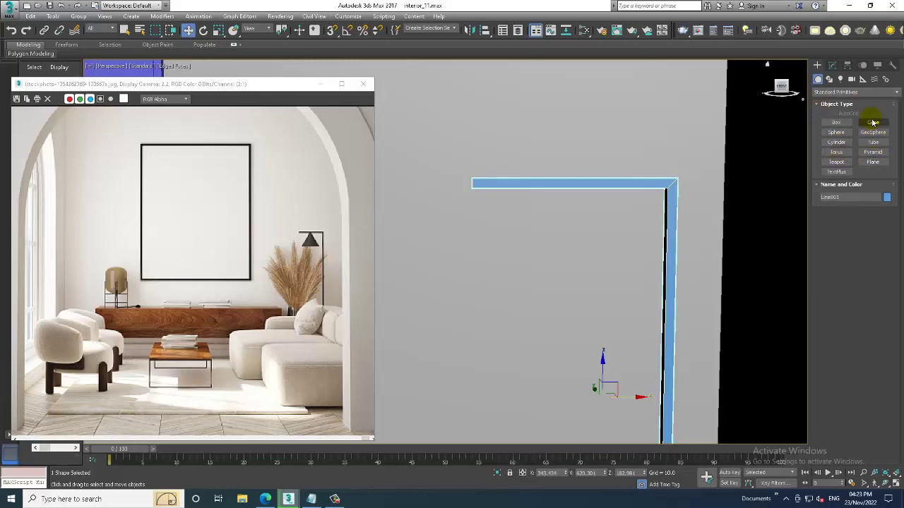
Create a cone near the lamp pole in the maximized Top view.
left_click(873, 123)
key("alt+w")
key("alt+w")
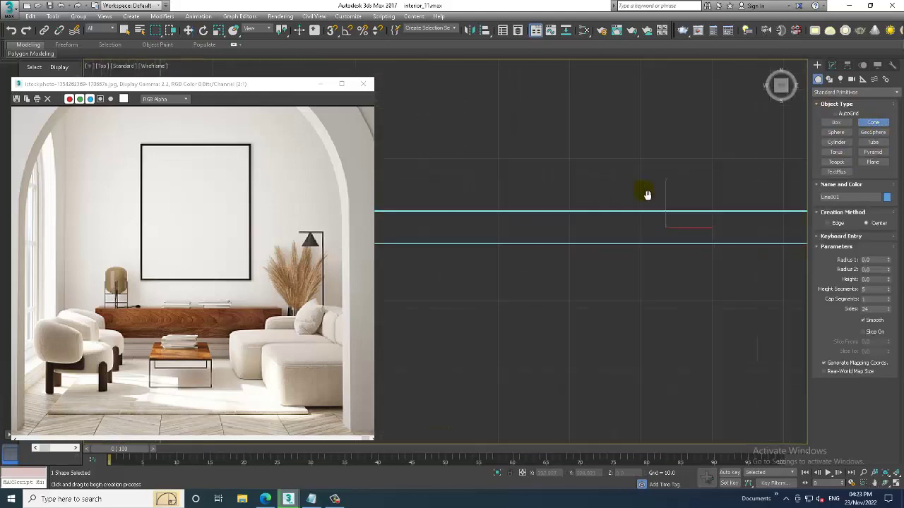
scroll(647, 195, "down", 3)
scroll(589, 220, "down", 3)
left_click_drag(602, 227, 623, 245)
left_click(616, 235)
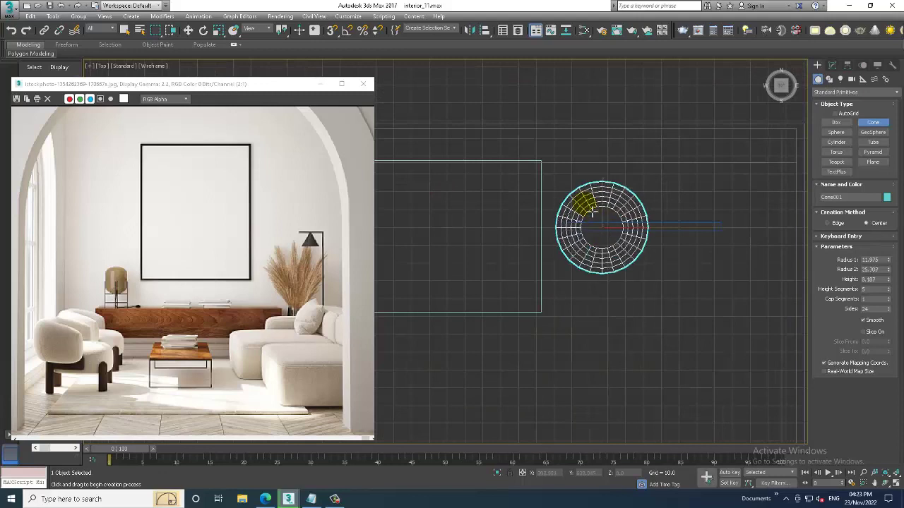
left_click(618, 237)
right_click(666, 313)
Lift the cone to the pole top, then increase its height and base radius.
key("alt+w")
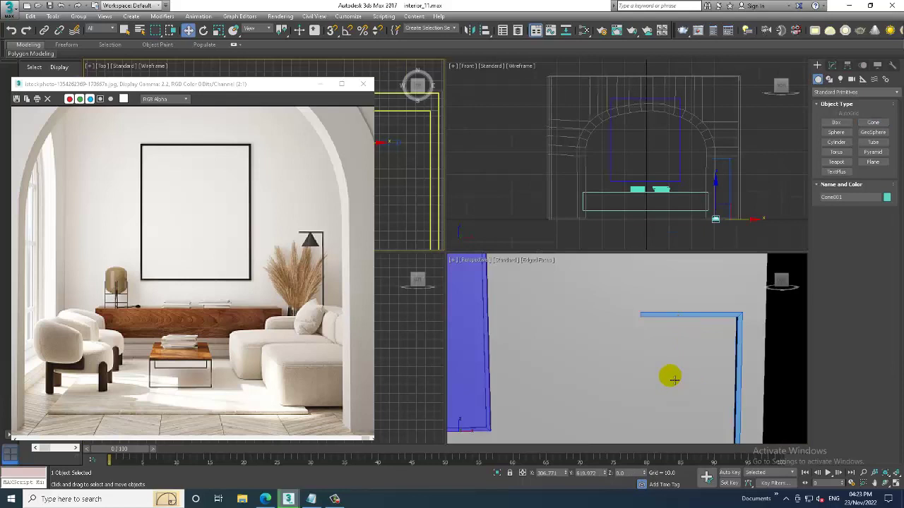
key("alt+w")
key("z")
scroll(682, 357, "down", 5)
scroll(638, 359, "down", 5)
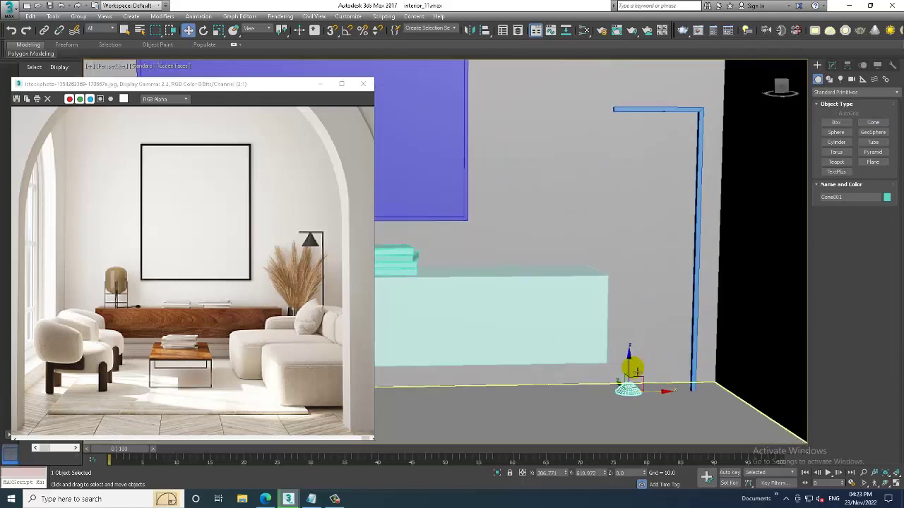
left_click_drag(635, 368, 647, 95)
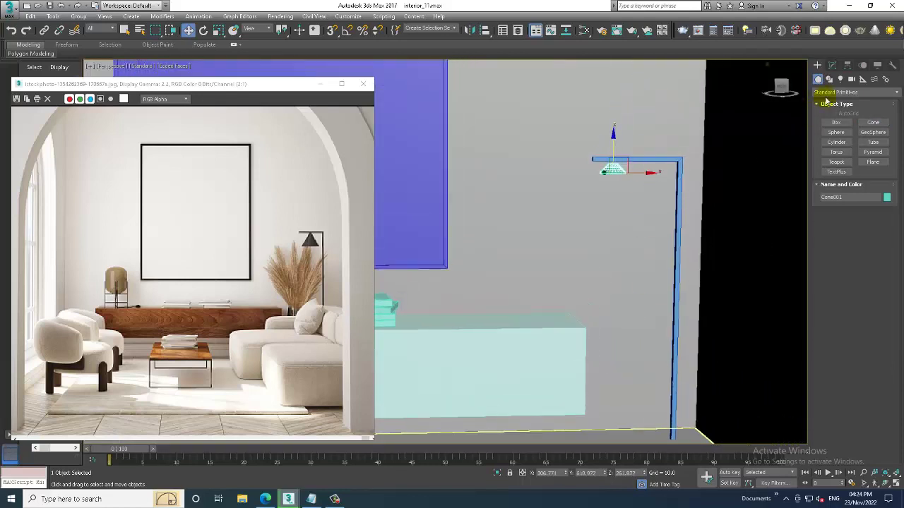
left_click(832, 68)
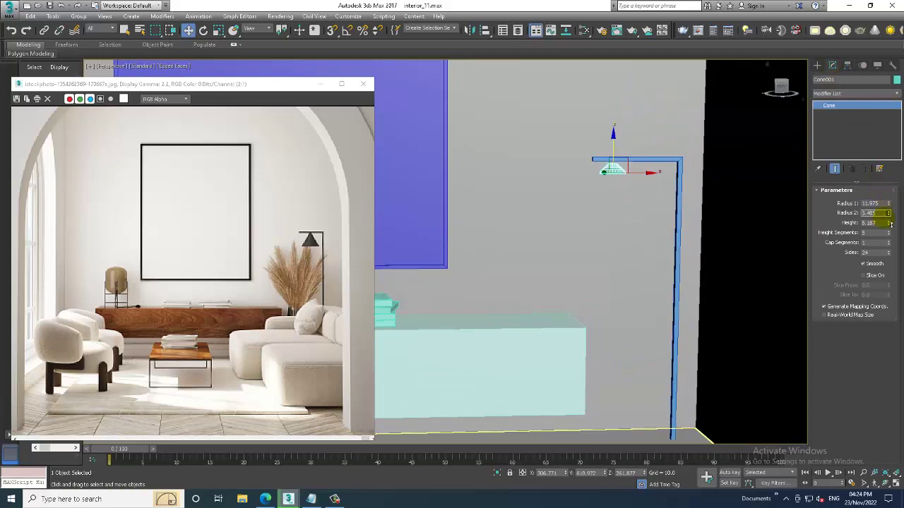
left_click_drag(885, 157, 879, 110)
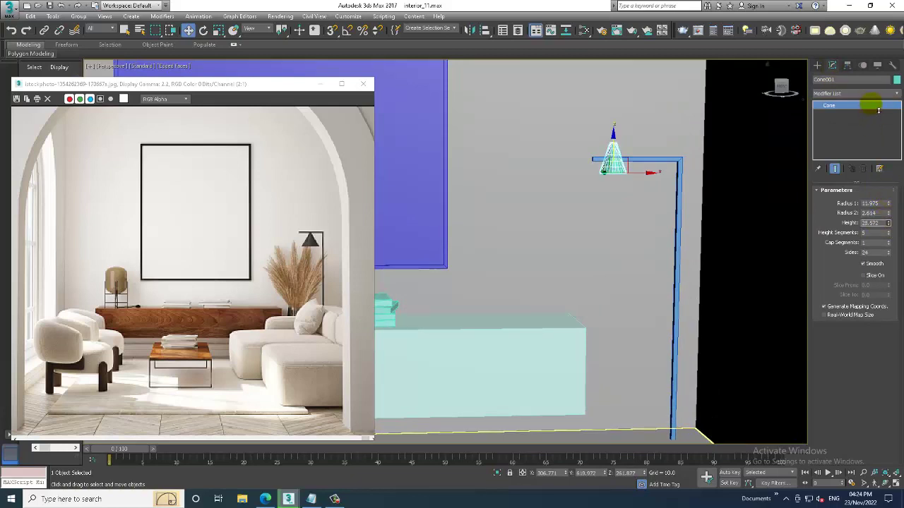
left_click_drag(887, 173, 872, 145)
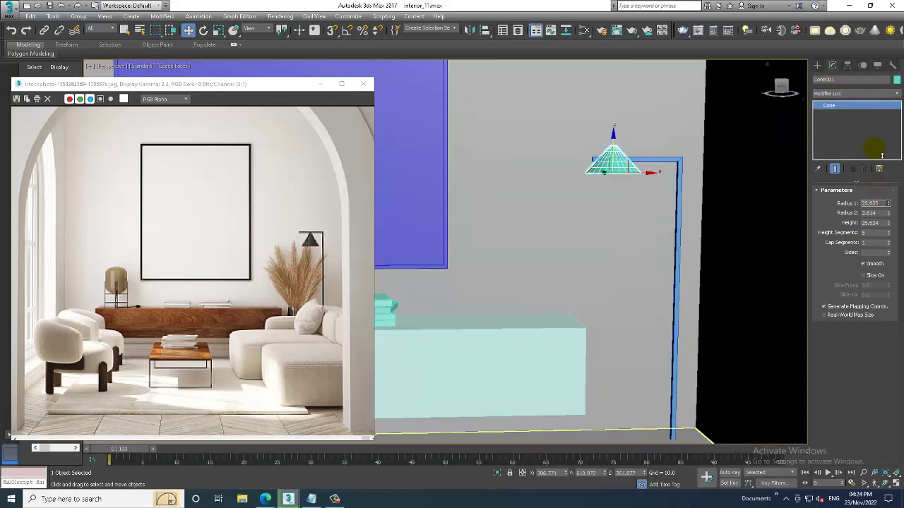
left_click_drag(616, 150, 614, 170)
Nudge the cone and set its radii to about 17.018 and 1.986.
key("alt+w")
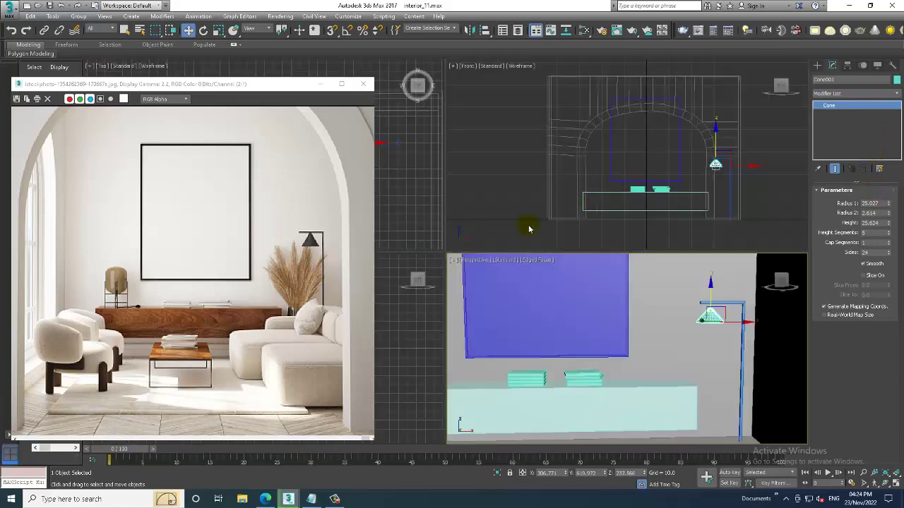
key("alt+w")
key("z")
scroll(539, 236, "down", 3)
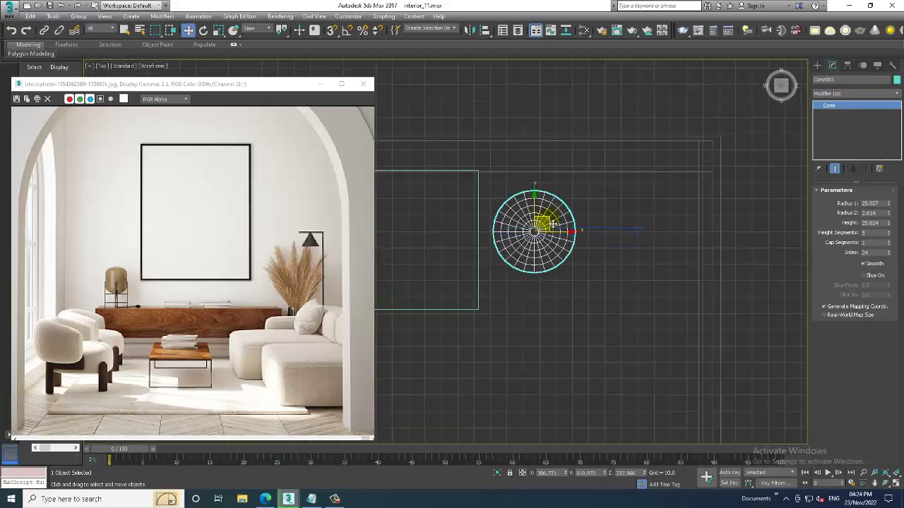
scroll(539, 236, "up", 4)
left_click_drag(503, 226, 505, 224)
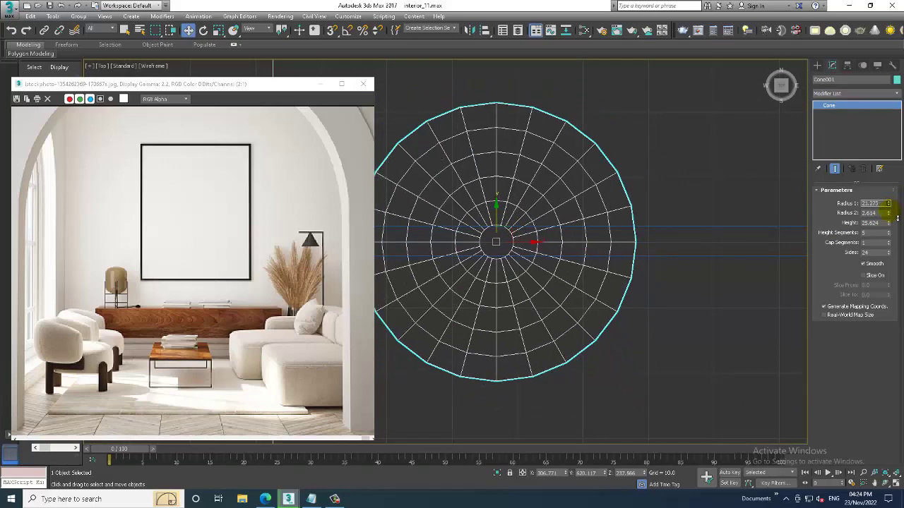
left_click_drag(889, 214, 890, 227)
key("alt+w")
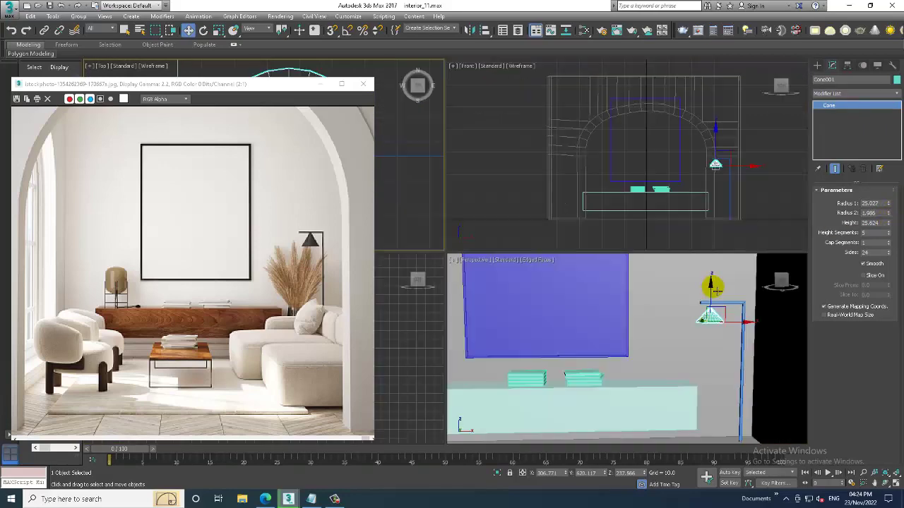
key("alt+w")
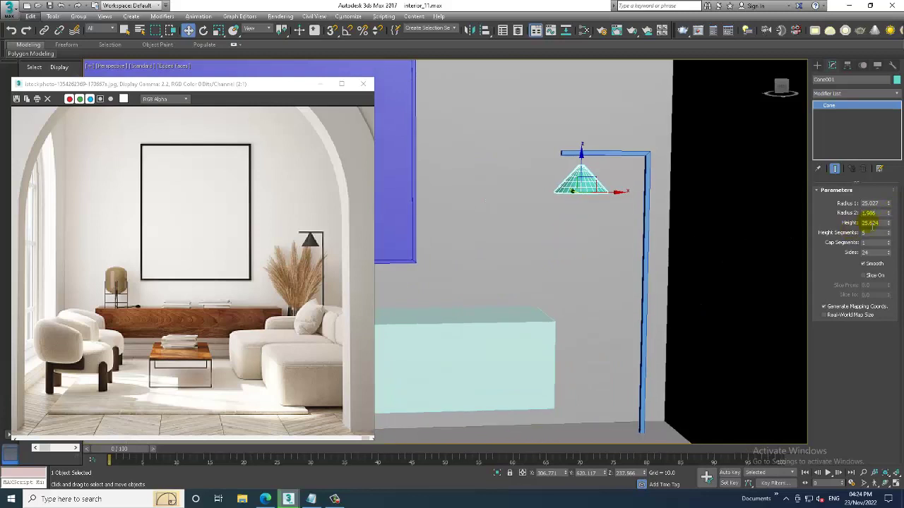
left_click_drag(889, 206, 896, 226)
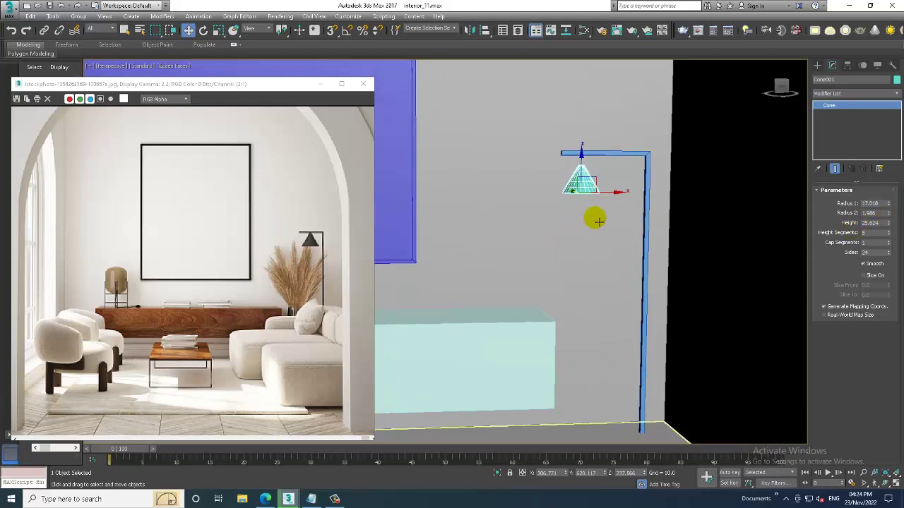
Reposition the cone in the Front view so it sits at the lamp arm's tip.
key("r")
key("alt+w")
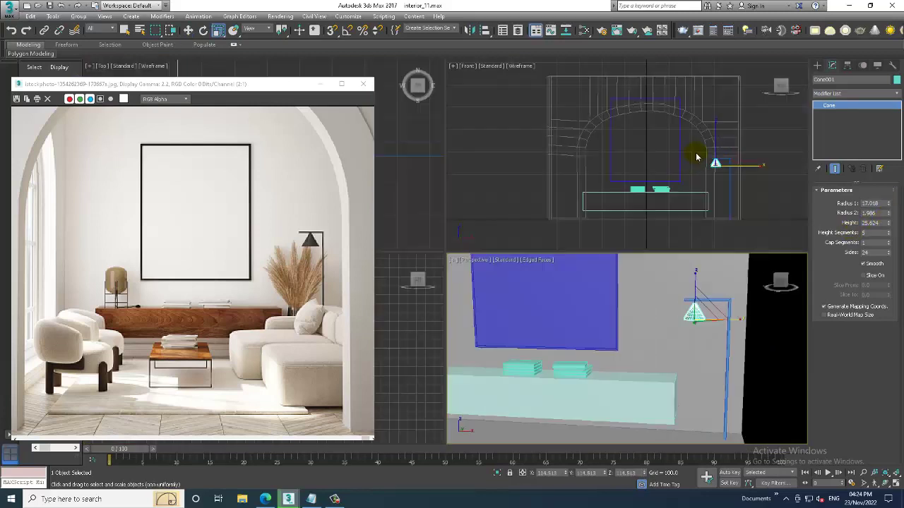
key("alt+w")
scroll(632, 186, "up", 3)
scroll(631, 186, "up", 3)
key("w")
middle_click_drag(499, 343, 528, 286)
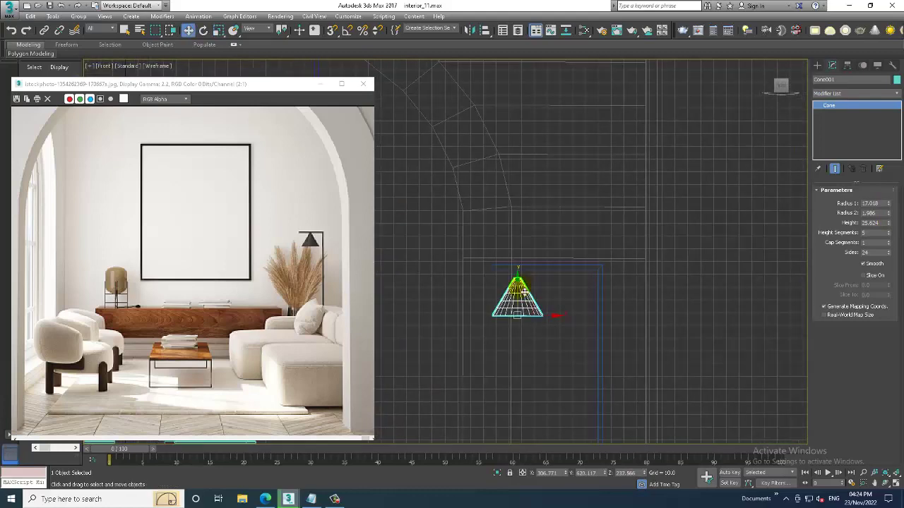
mouse_move(524, 292)
left_mouse_down()
mouse_move(528, 283)
mouse_move(570, 311)
left_mouse_up()
scroll(569, 310, "down", 5)
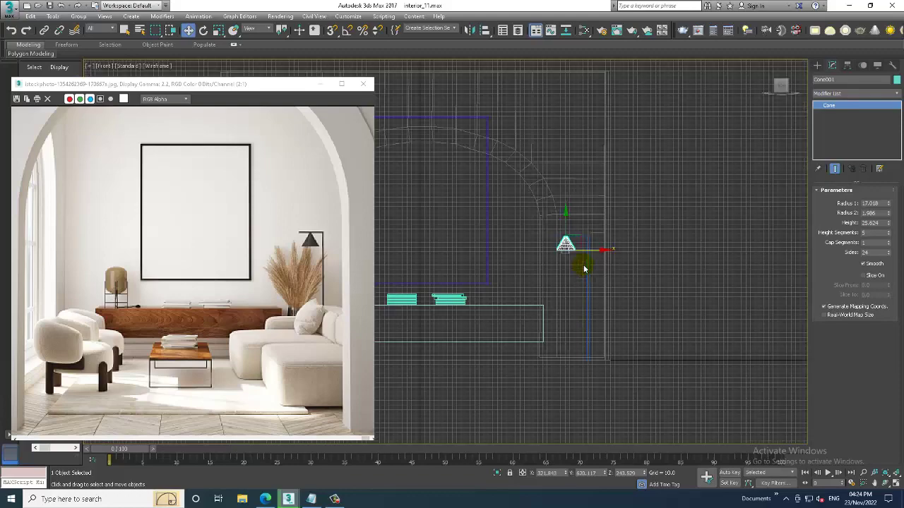
key("alt+w")
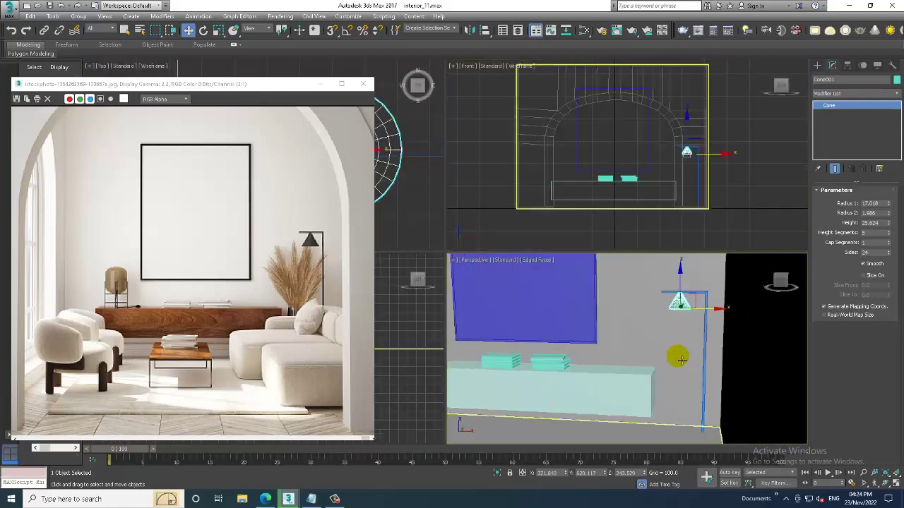
key("alt+w")
scroll(649, 316, "down", 5)
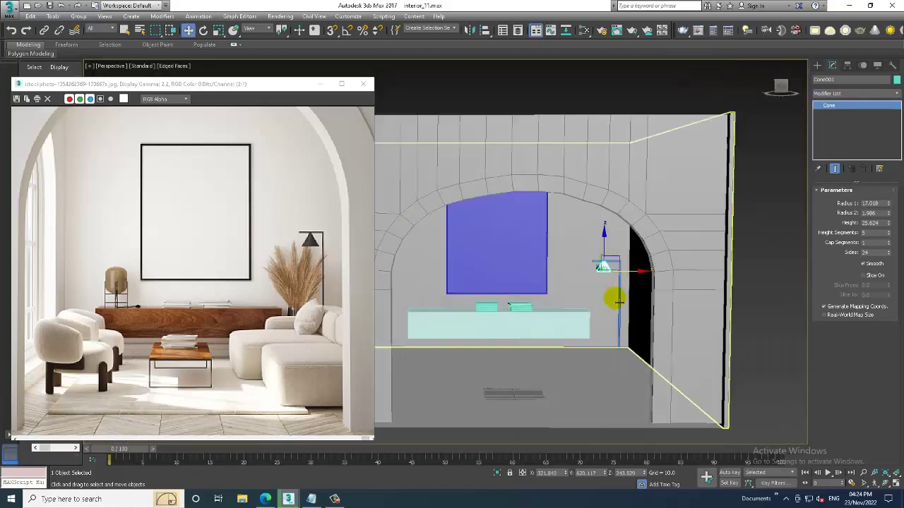
Select the arched wall Tube001 and inspect its vertices in the Front view.
left_click(600, 194)
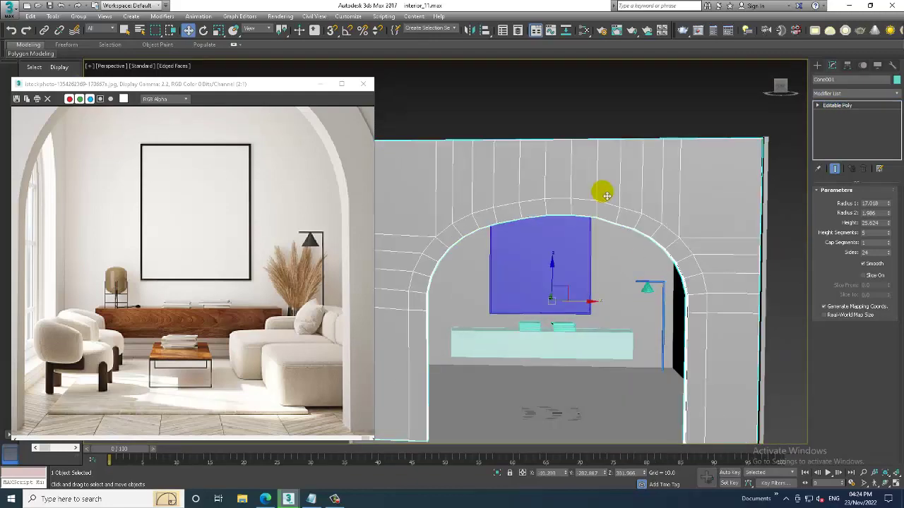
key("alt+w")
key("alt+w")
scroll(607, 164, "up", 3)
scroll(549, 233, "up", 3)
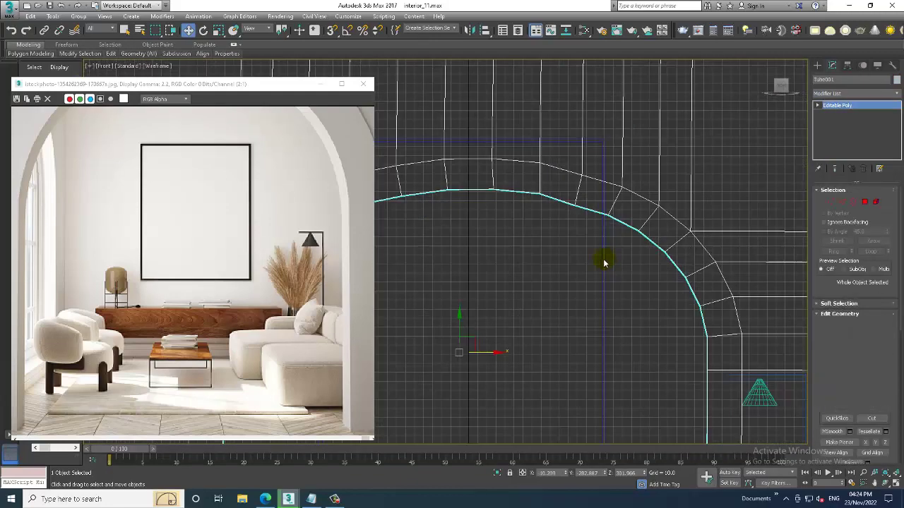
key("1")
scroll(556, 225, "down", 3)
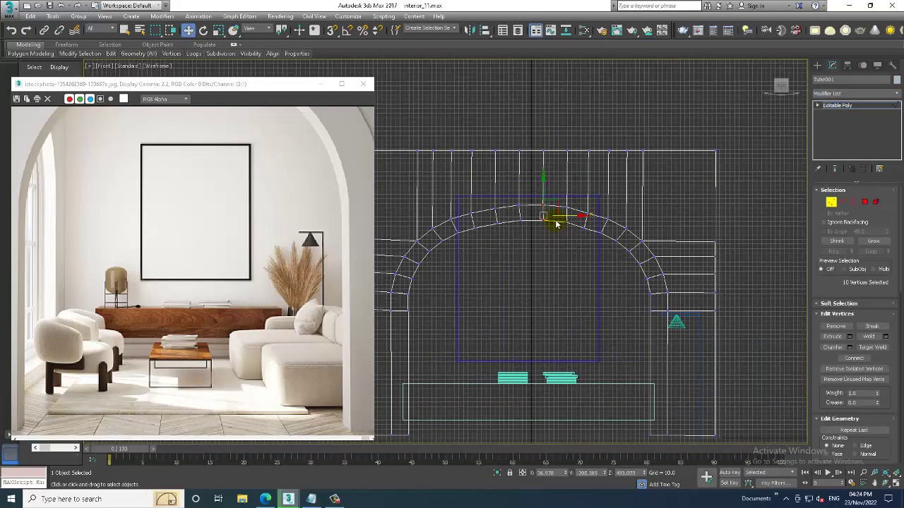
scroll(551, 219, "down", 2)
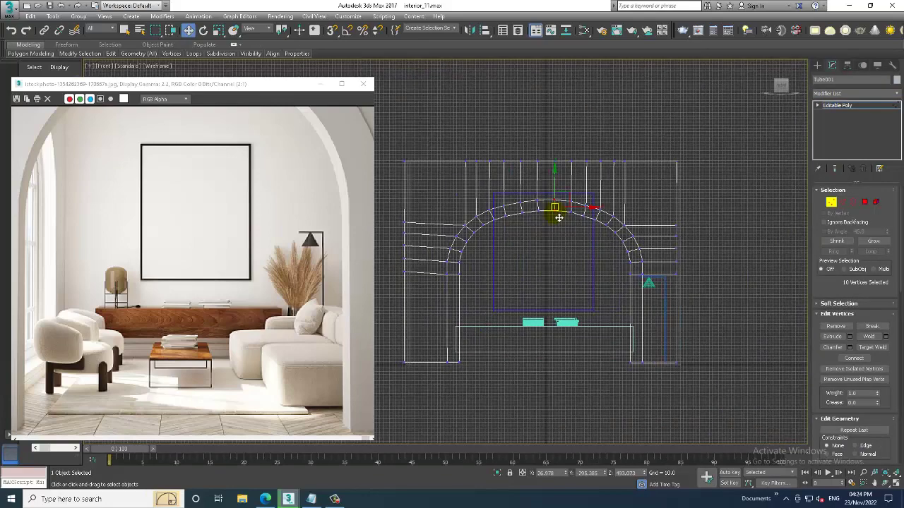
Exit vertex level, save the scene, and move the reference photo window further left.
key("alt+w")
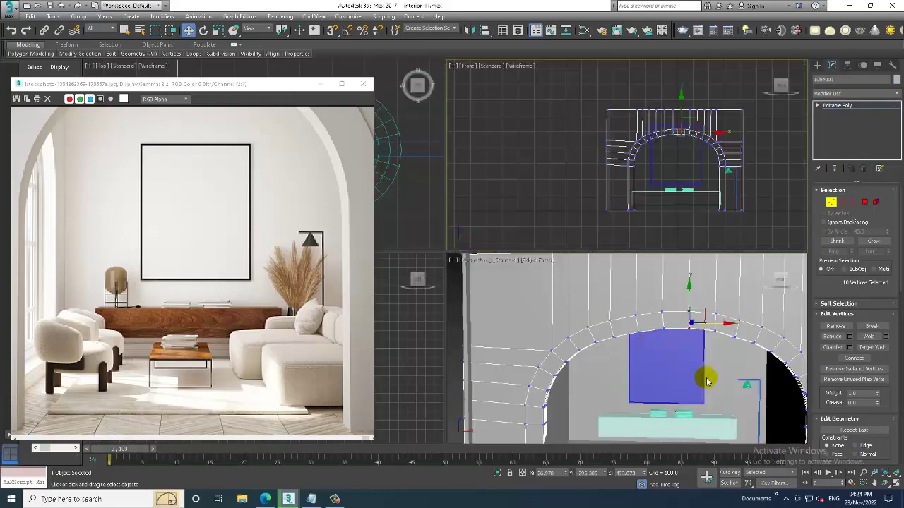
key("alt+w")
middle_click_drag(693, 356, 664, 305)
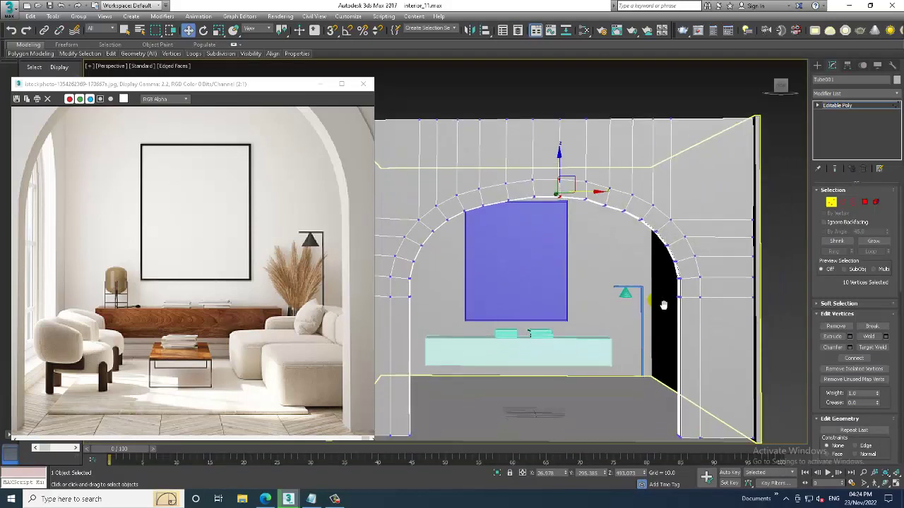
left_click(862, 105)
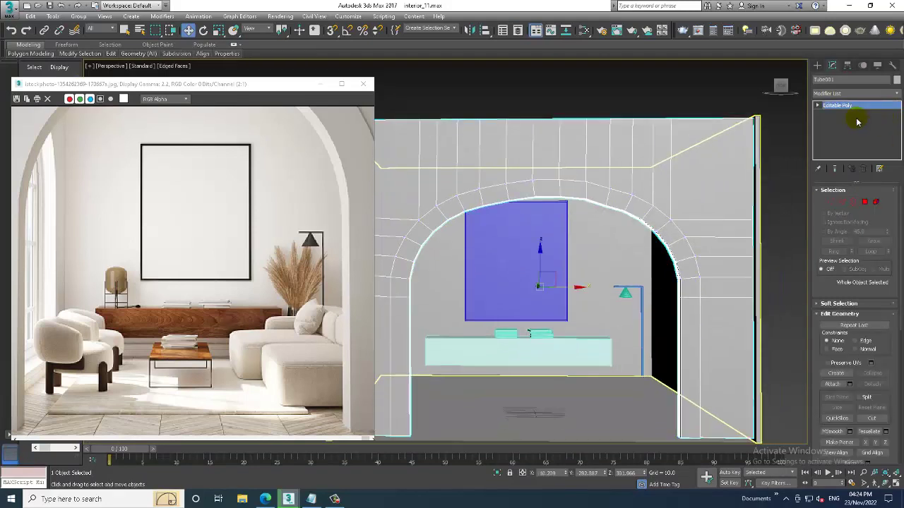
key("ctrl+s")
left_click_drag(257, 80, 199, 76)
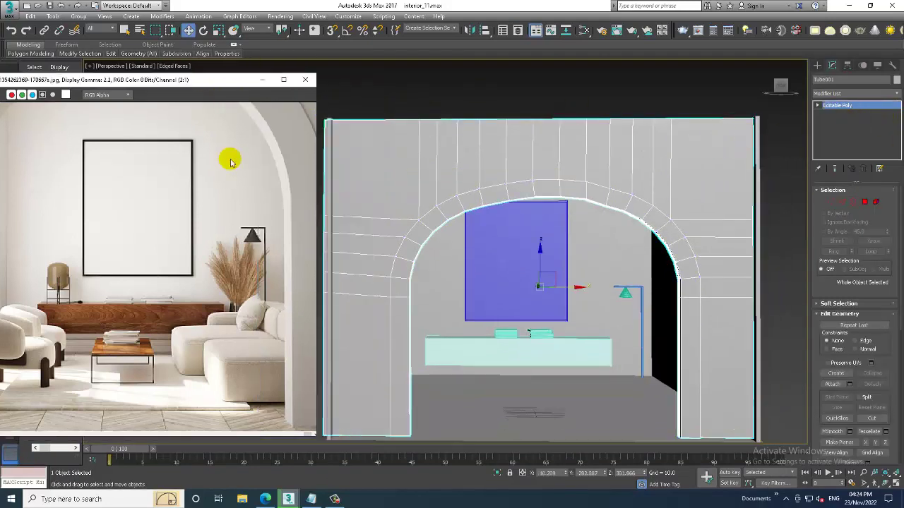
Show the 'Thanks for Watching' notes, minimize Notepad, and clear the wall's selection.
left_click(312, 499)
left_click(362, 150)
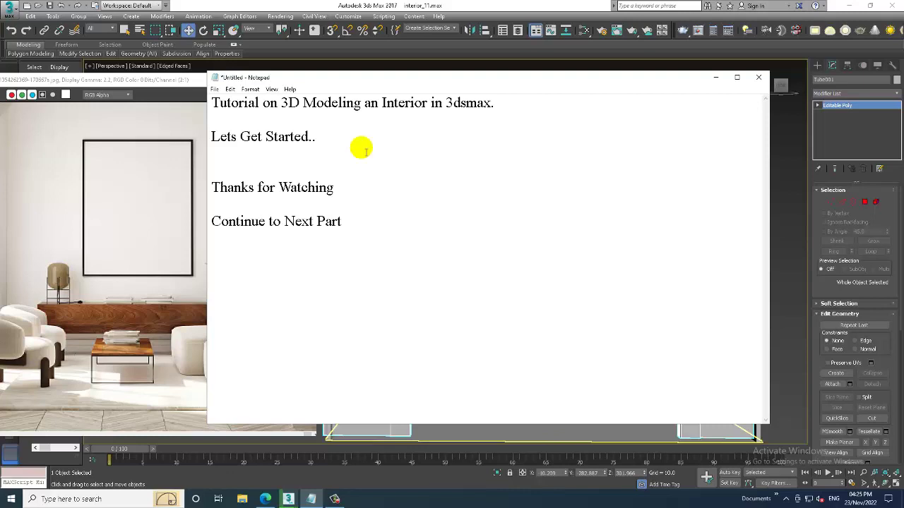
left_click(723, 80)
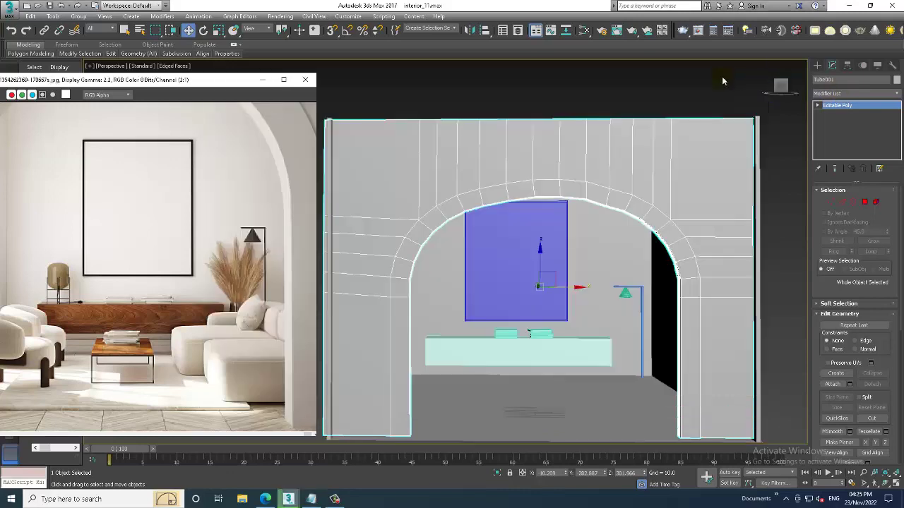
left_click(553, 117)
middle_click_drag(597, 216, 581, 176)
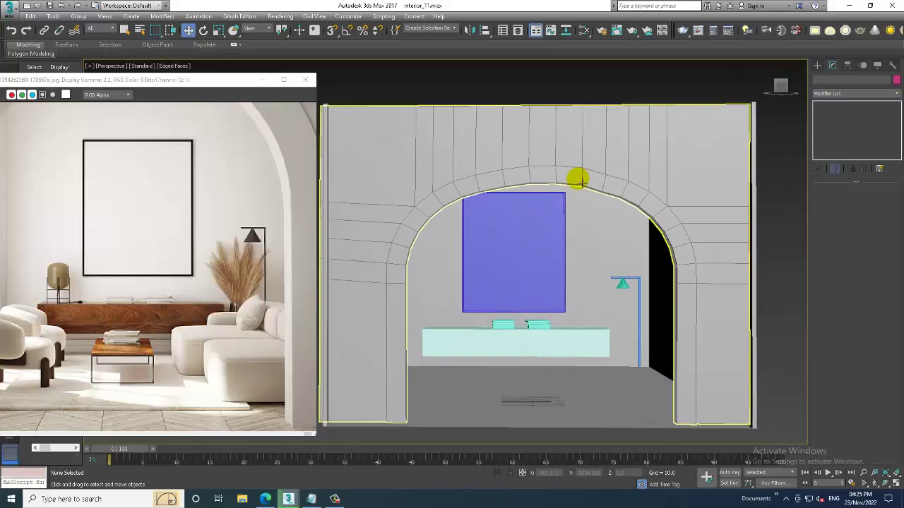